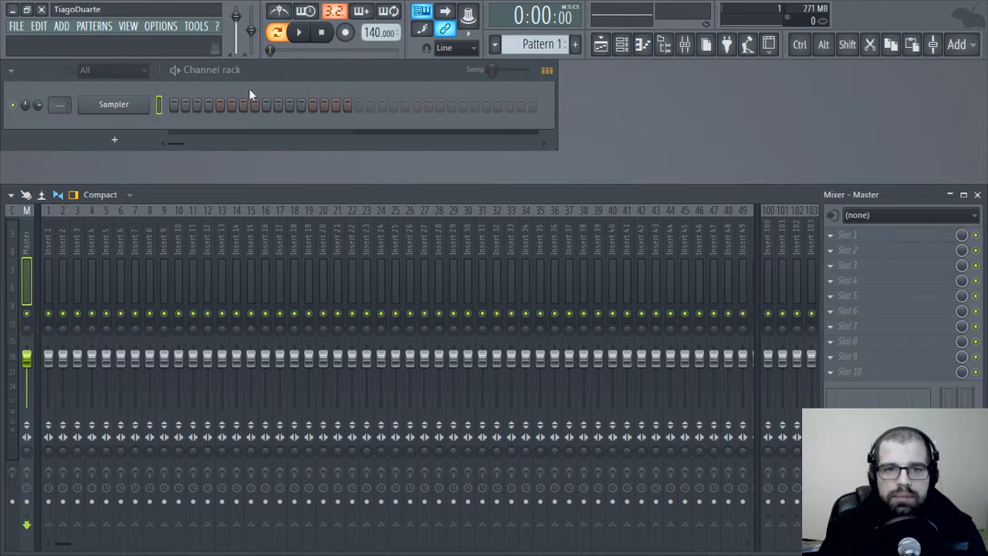
# - Show the browser and expand DailyBeats.pt > Drum Kits > Head Bangin Trap Drums down to its Kit folder
pyautogui.click(663, 44)
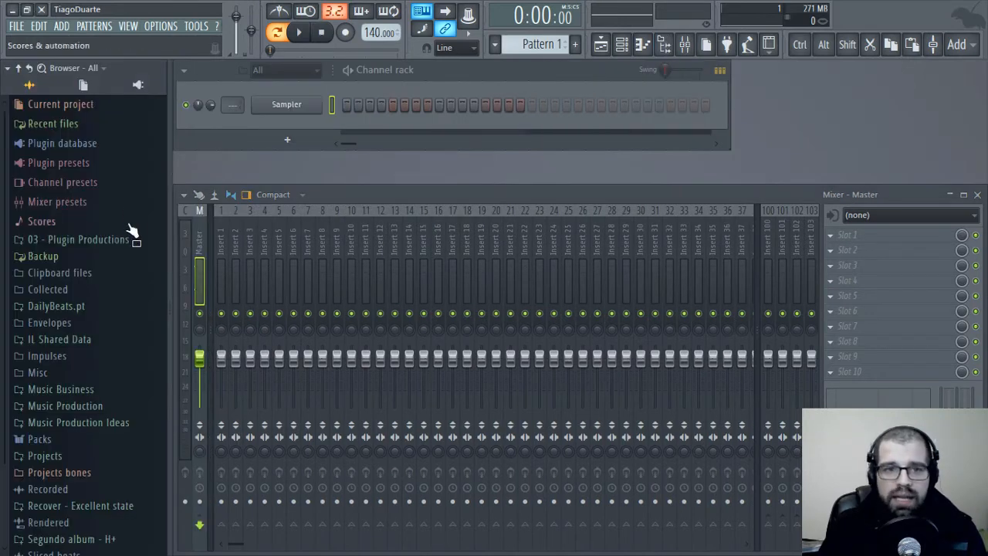
pyautogui.click(82, 309)
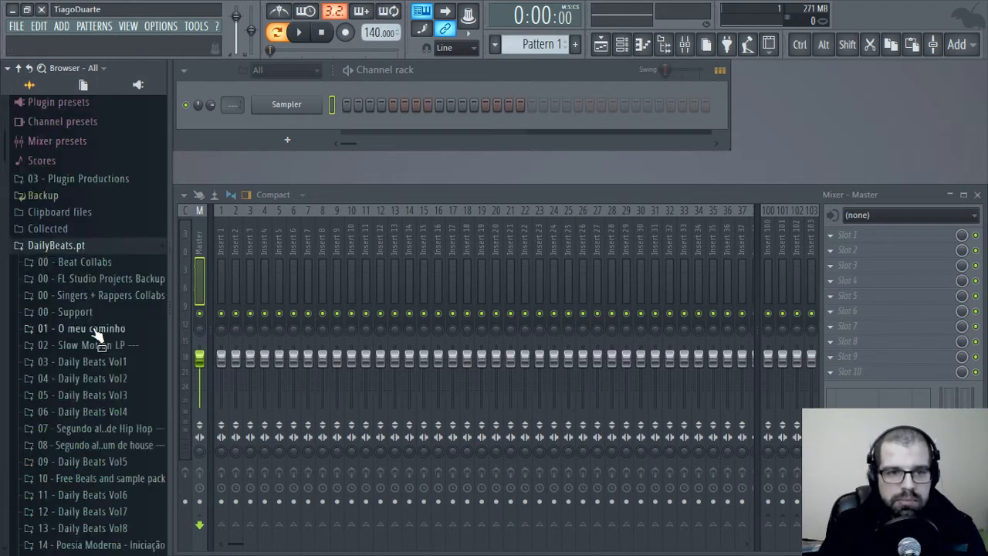
pyautogui.scroll(-15, 91, 328)
pyautogui.scroll(-4, 91, 328)
pyautogui.click(80, 236)
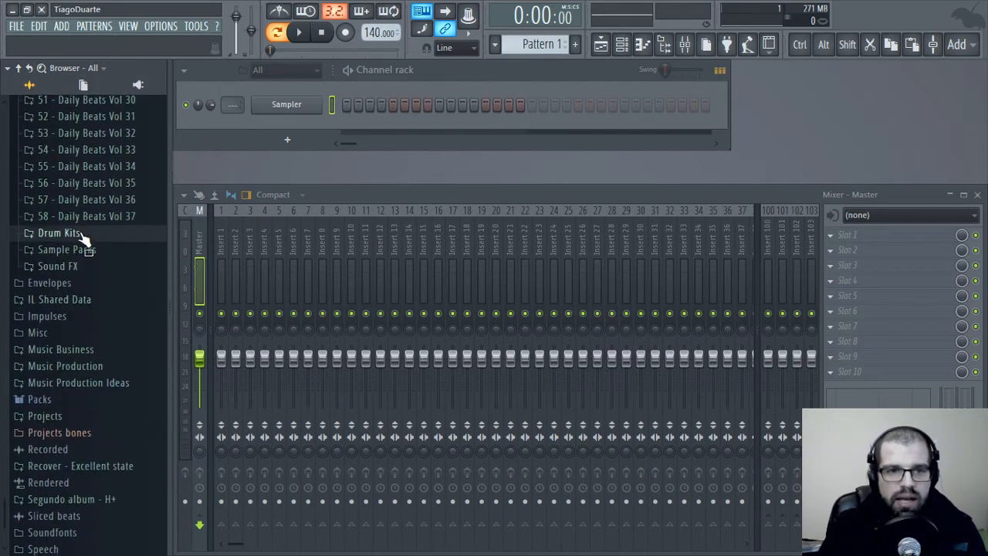
pyautogui.click(89, 252)
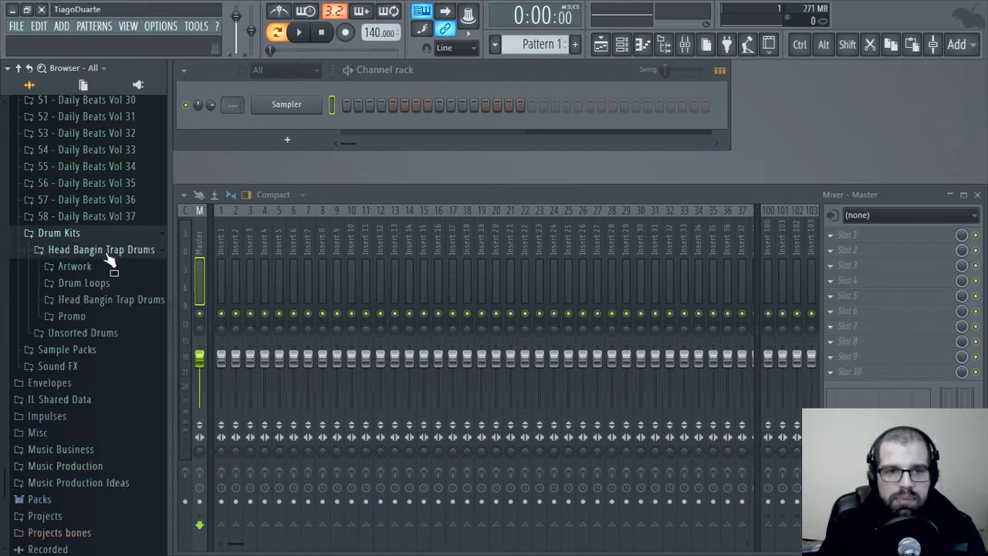
pyautogui.click(98, 301)
pyautogui.click(78, 334)
pyautogui.scroll(-5, 104, 353)
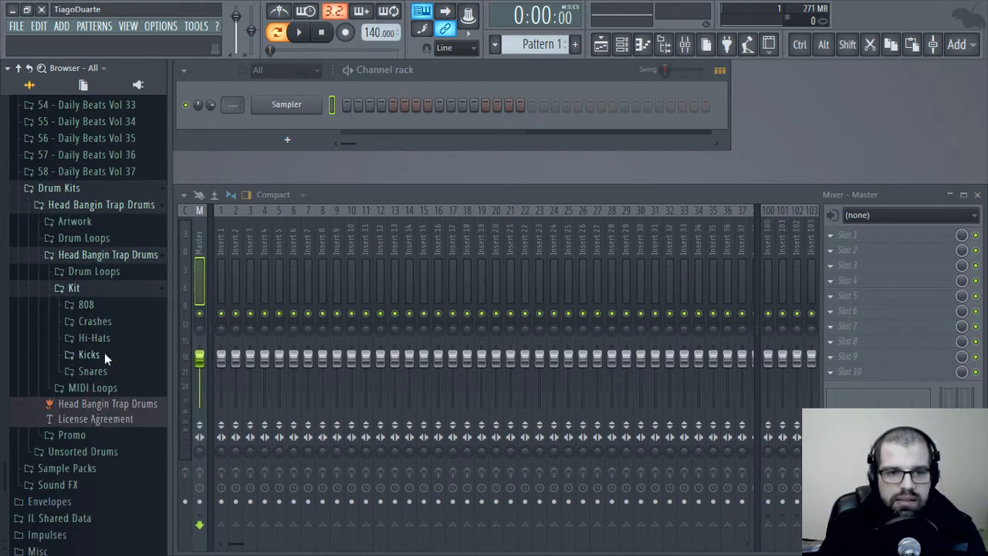
# - Audition samples in the Kicks folder and load Head Bangin Trap Drums - Kick 7 into the Sampler channel
pyautogui.click(99, 275)
pyautogui.click(110, 338)
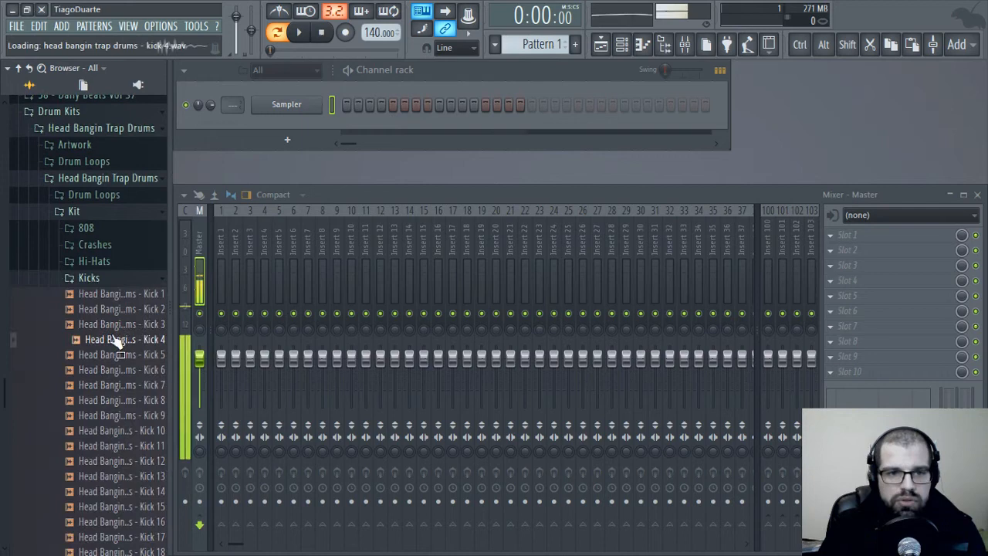
pyautogui.click(113, 415)
pyautogui.click(119, 385)
pyautogui.moveTo(119, 392); pyautogui.dragTo(284, 105)
# - Audition Snare 10 in the kit's Snares folder and add it as a new channel below the kick
pyautogui.click(100, 278)
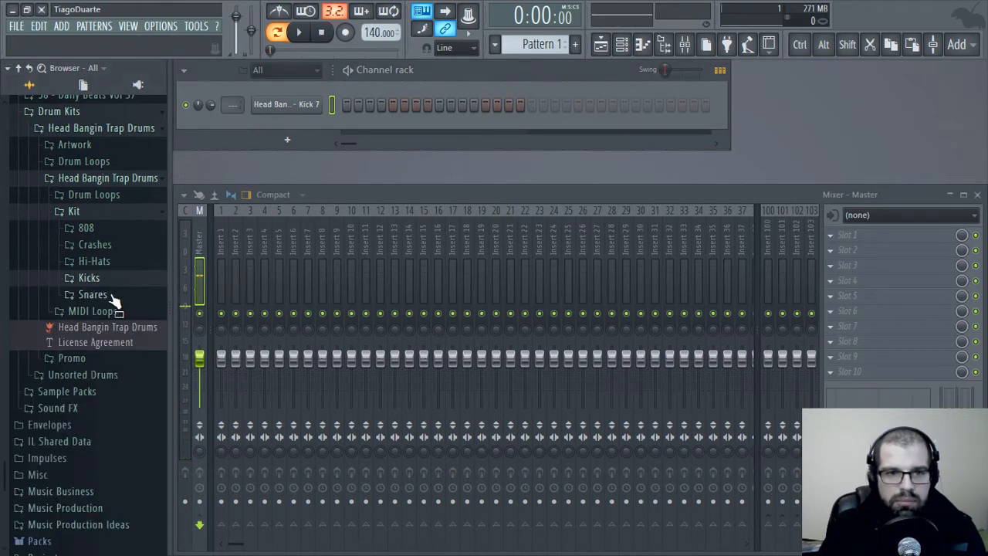
pyautogui.click(108, 294)
pyautogui.click(100, 447)
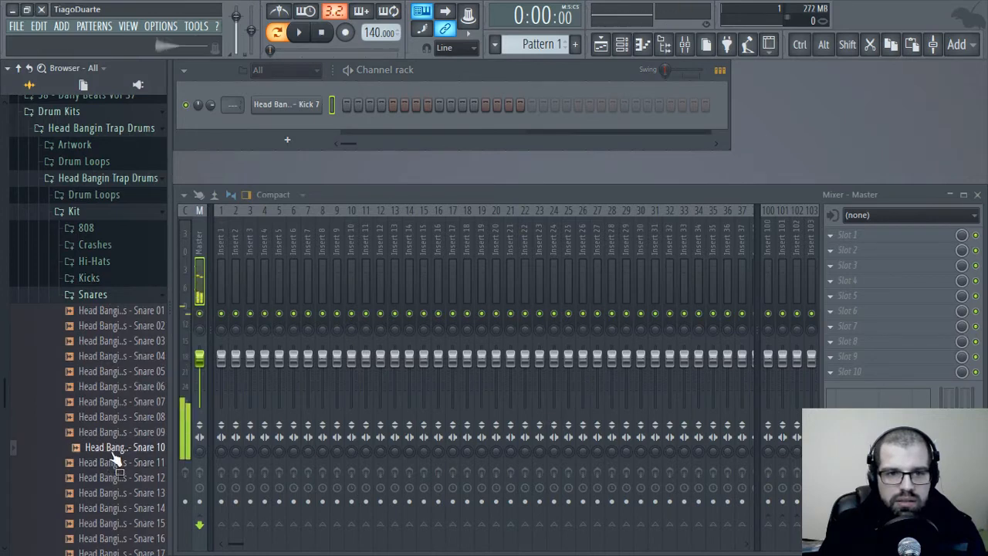
pyautogui.moveTo(106, 447); pyautogui.dragTo(296, 130)
# - Audition samples in the kit's Hi-Hats folder and add Hi hat 9 as a new channel below the snare
pyautogui.click(104, 294)
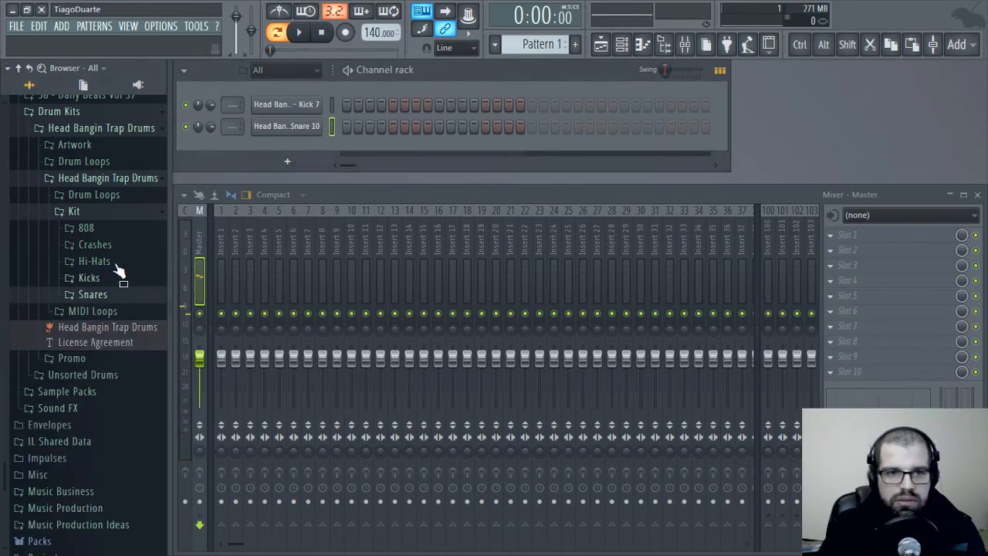
pyautogui.click(99, 261)
pyautogui.click(108, 398)
pyautogui.click(106, 429)
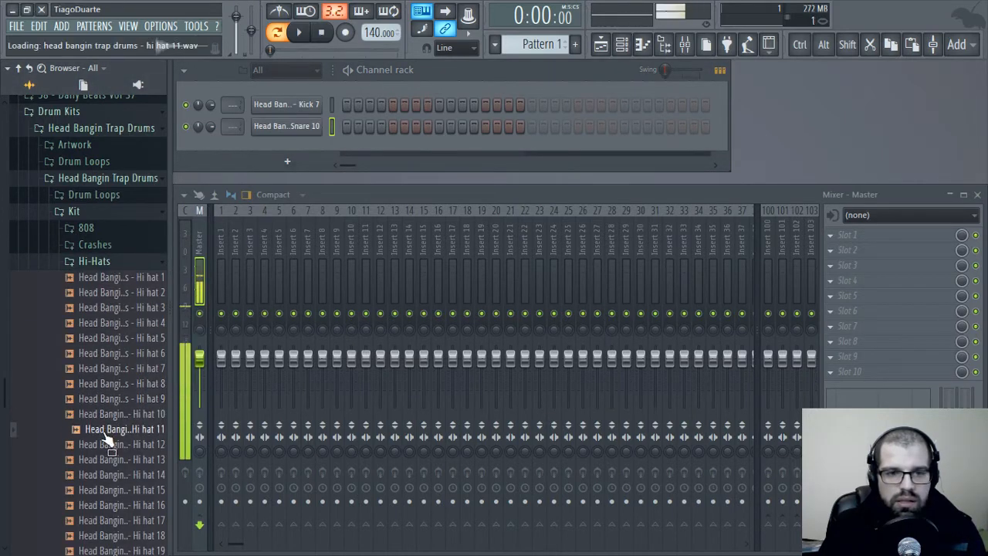
pyautogui.click(106, 414)
pyautogui.click(106, 429)
pyautogui.moveTo(108, 398); pyautogui.dragTo(285, 147)
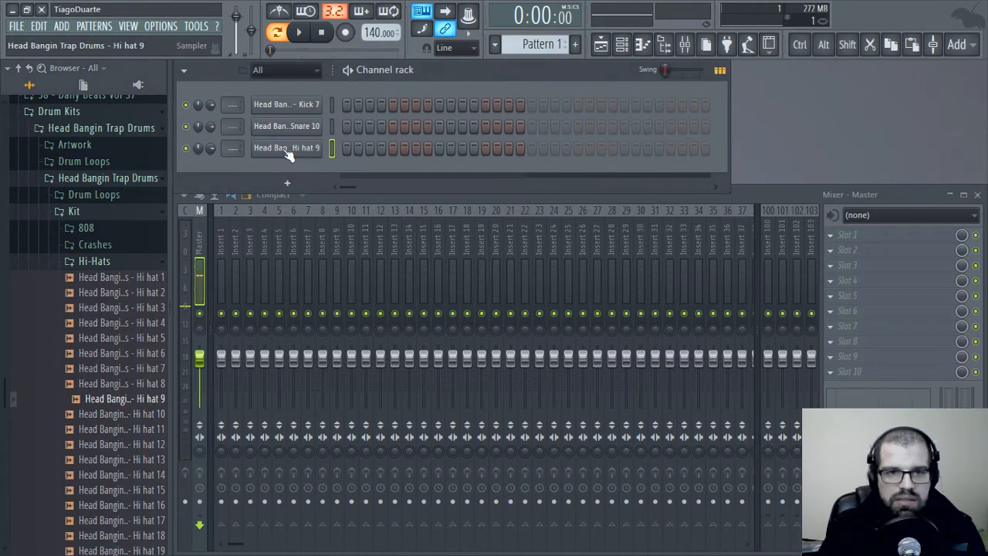
# - Load the Loop 1 kick, snare and hi-hat MIDI loops onto their matching channels and play the pattern
pyautogui.click(116, 262)
pyautogui.click(94, 219)
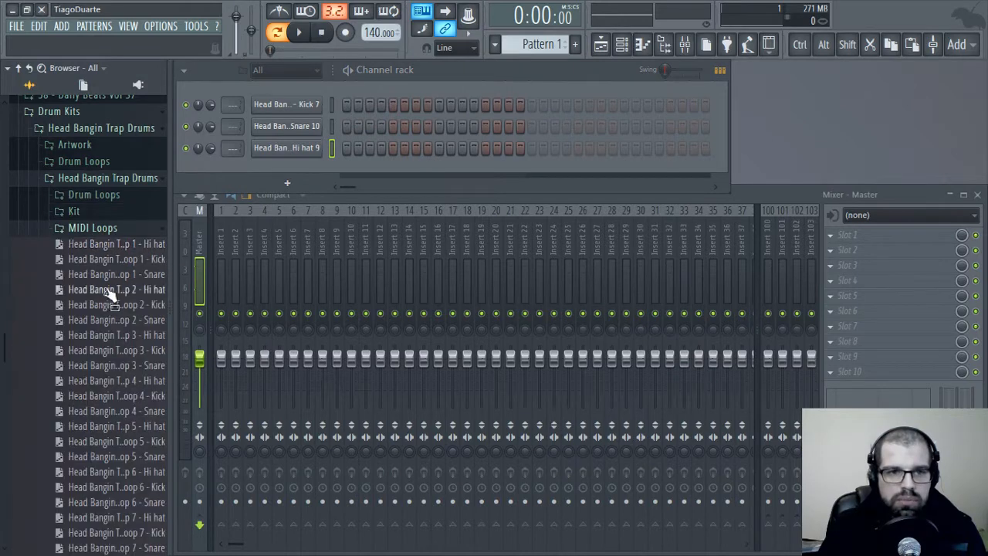
pyautogui.click(100, 227)
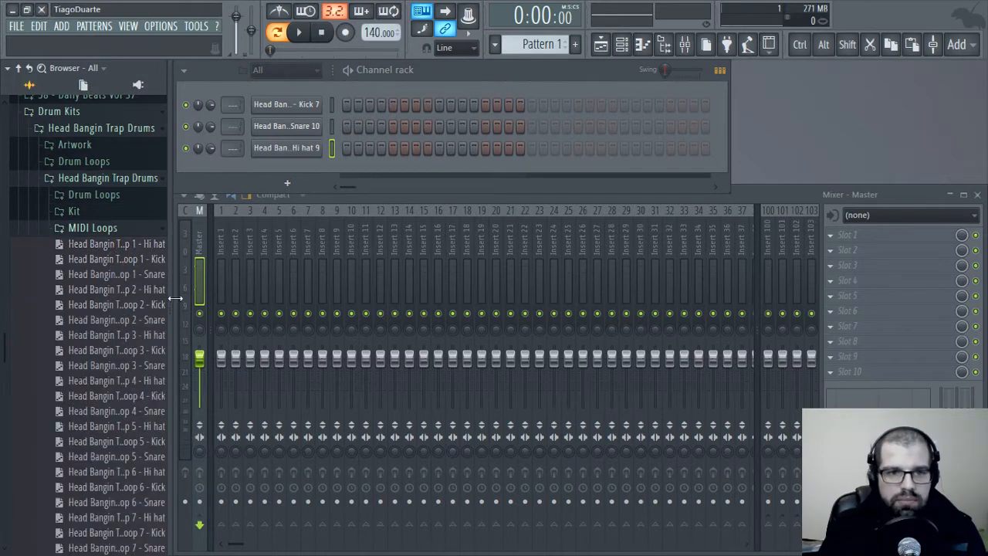
pyautogui.moveTo(173, 290); pyautogui.dragTo(255, 289)
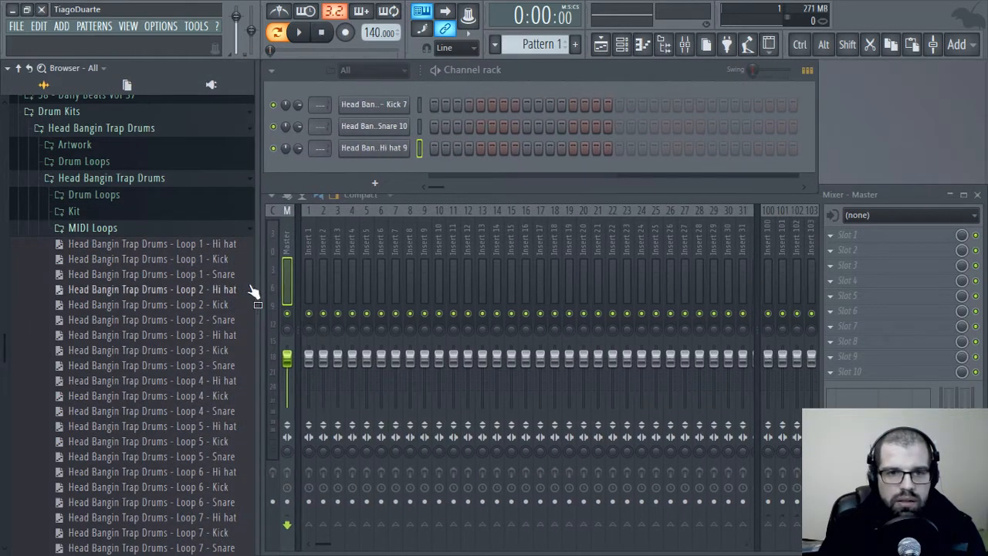
pyautogui.moveTo(207, 259); pyautogui.dragTo(382, 125)
pyautogui.moveTo(193, 249); pyautogui.dragTo(393, 149)
pyautogui.press('space')
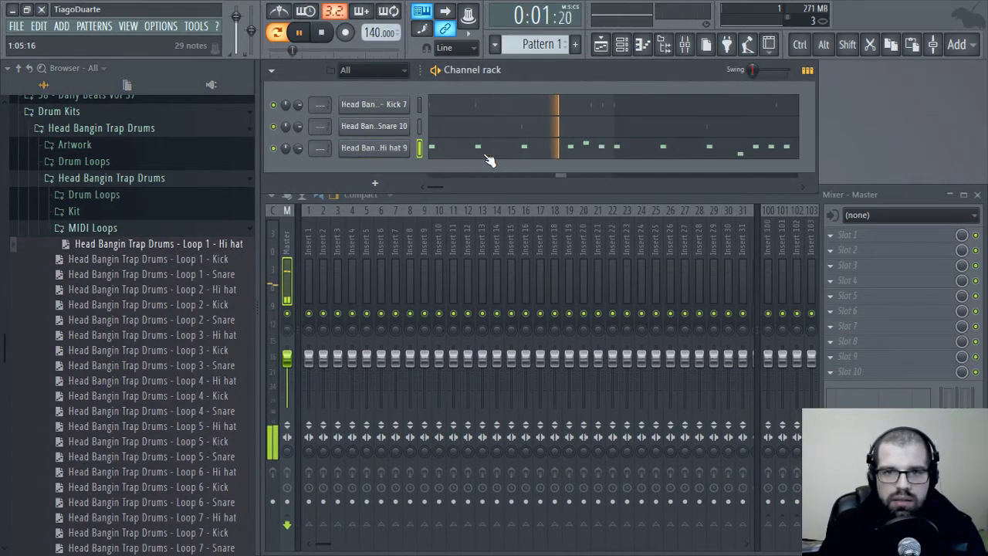
# - Enable the hi-hat channel's volume envelope with minimum attack, hold, sustain and release and a very short decay, checking it during playback
pyautogui.click(389, 149)
pyautogui.moveTo(259, 275); pyautogui.dragTo(259, 305)
pyautogui.press('space')
pyautogui.click(56, 101)
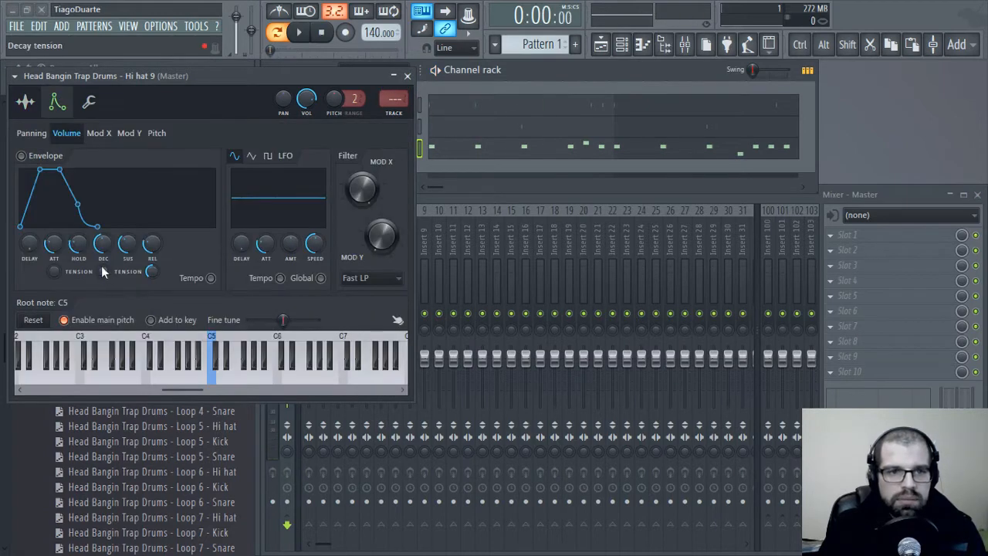
pyautogui.moveTo(87, 244)
pyautogui.mouseDown()
pyautogui.moveTo(86, 256)
pyautogui.moveTo(150, 263)
pyautogui.moveTo(103, 250)
pyautogui.mouseUp()
pyautogui.press('space')
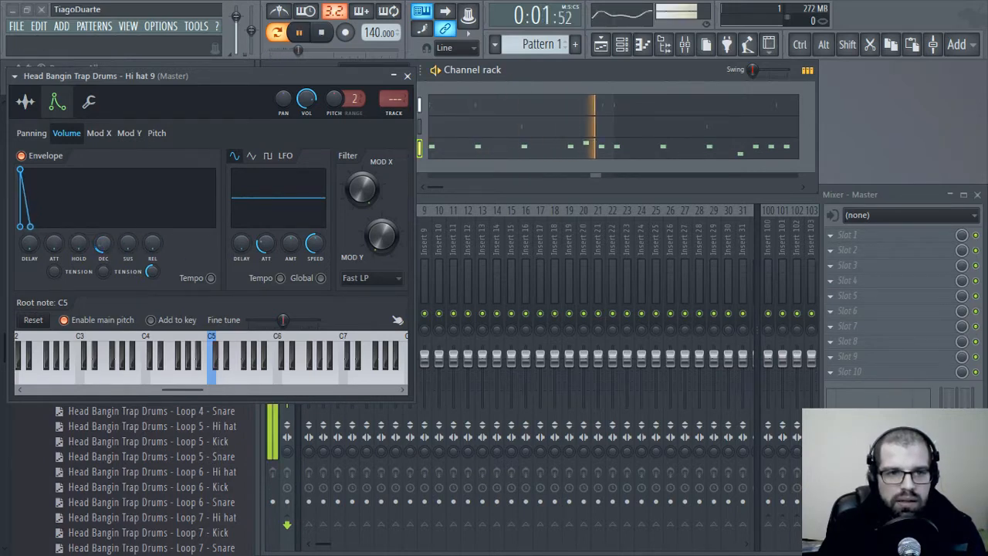
pyautogui.moveTo(103, 244); pyautogui.dragTo(103, 249)
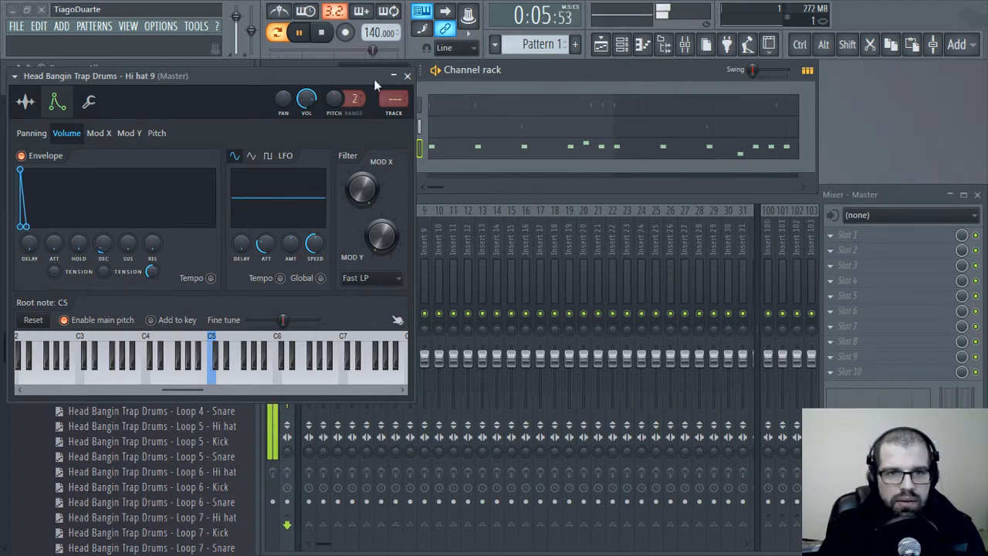
pyautogui.click(407, 75)
# - Assign the kick, snare and hi-hat channels to mixer tracks 2, 3 and 4, and lower track 4's level to about -10.1 dB
pyautogui.moveTo(319, 105); pyautogui.dragTo(321, 117)
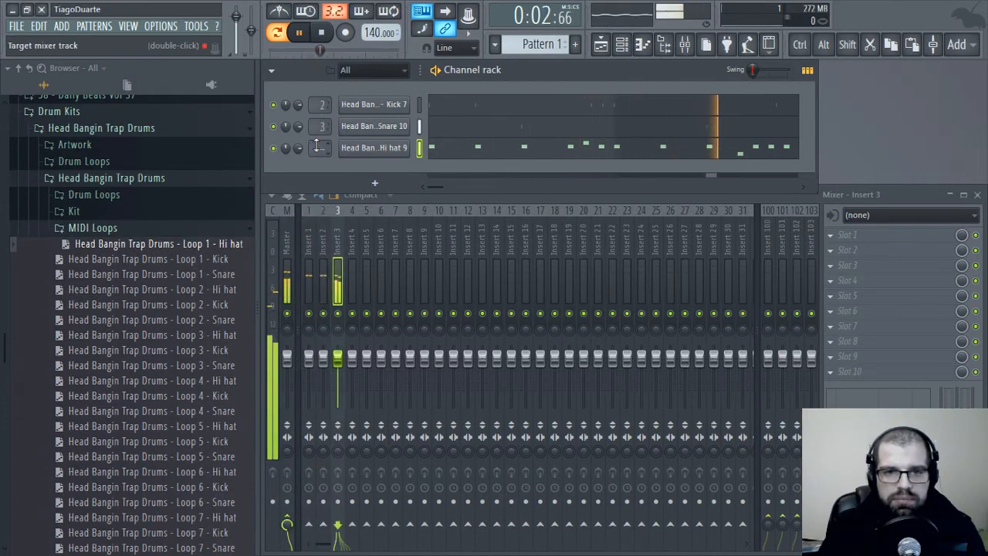
pyautogui.moveTo(319, 153); pyautogui.dragTo(318, 148)
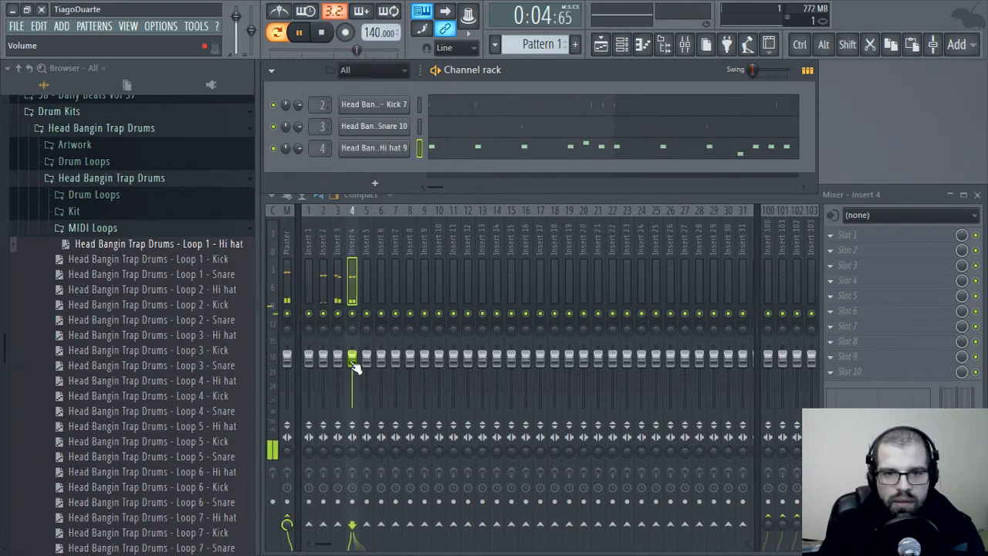
pyautogui.moveTo(352, 357); pyautogui.dragTo(352, 379)
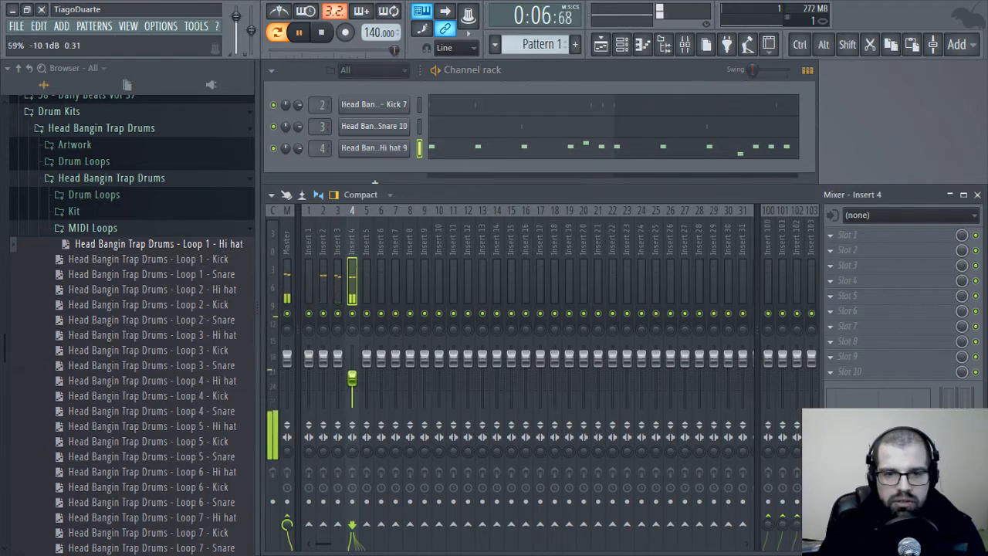
# - Route mixer inserts 2, 3 and 4 together to Insert 1 only
pyautogui.keyDown('ctrl'); pyautogui.click(340, 246); pyautogui.keyUp('ctrl')
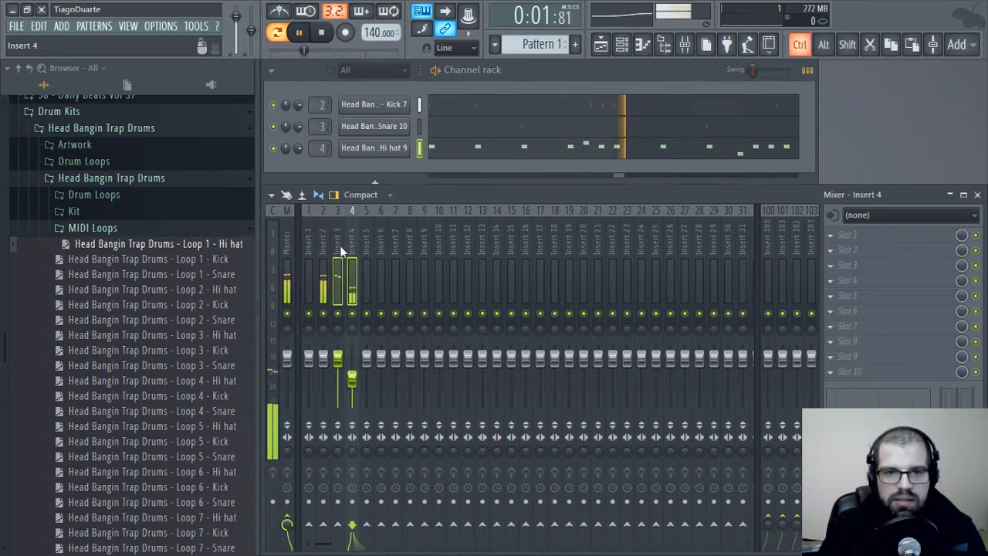
pyautogui.keyDown('ctrl'); pyautogui.click(324, 246); pyautogui.keyUp('ctrl')
pyautogui.rightClick(308, 523)
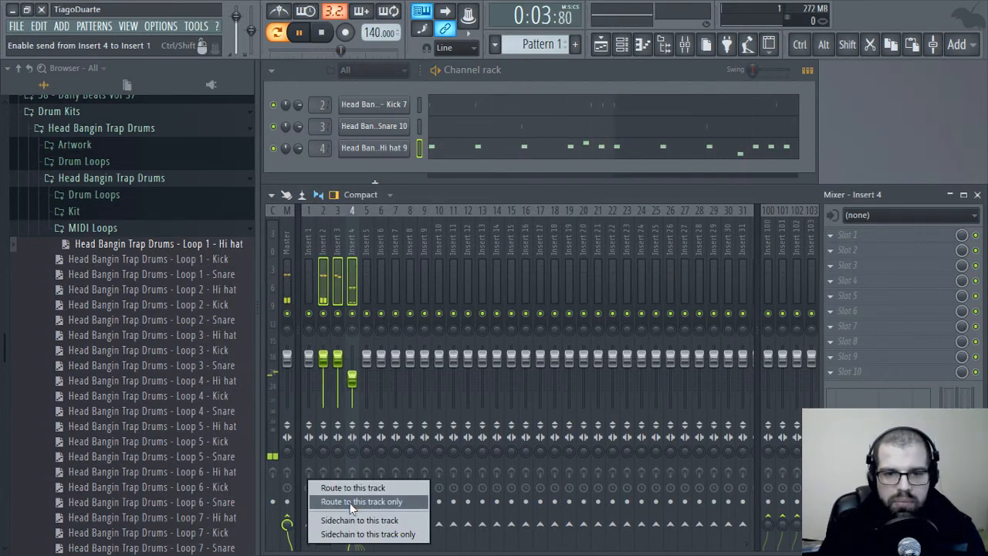
pyautogui.click(353, 501)
# - Rename mixer Insert 1 as Mix and Insert 2 as Kick
pyautogui.click(309, 237)
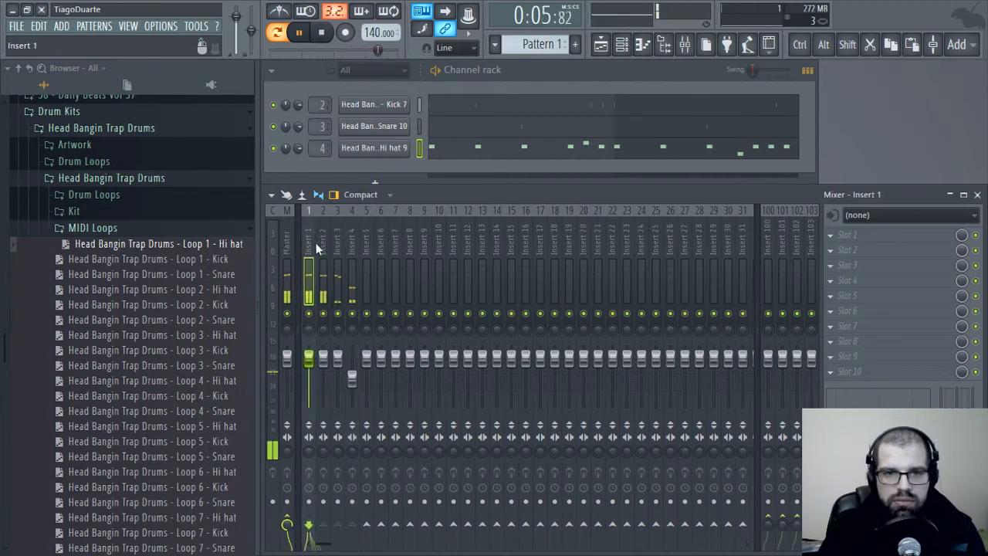
pyautogui.doubleClick(309, 237)
pyautogui.write('Mix')
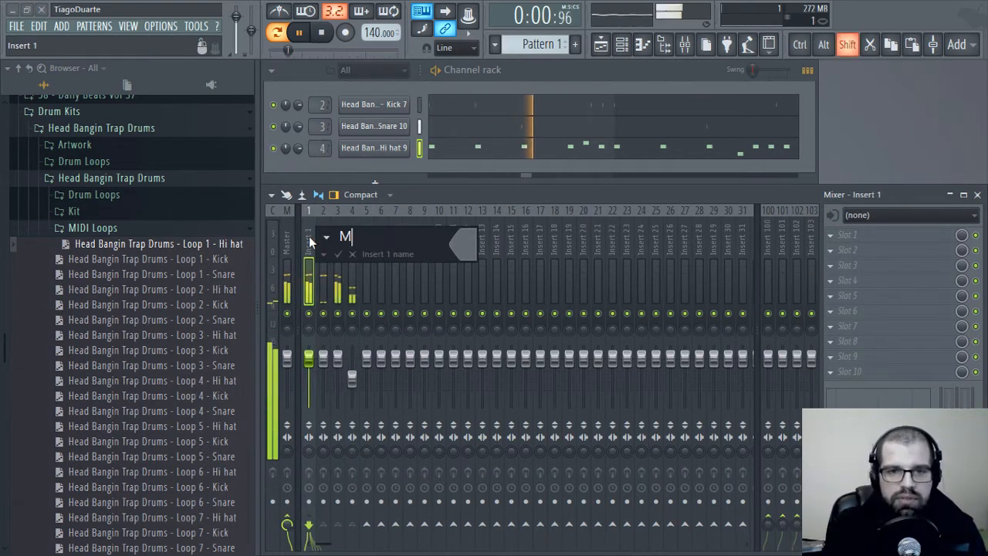
pyautogui.press('Return')
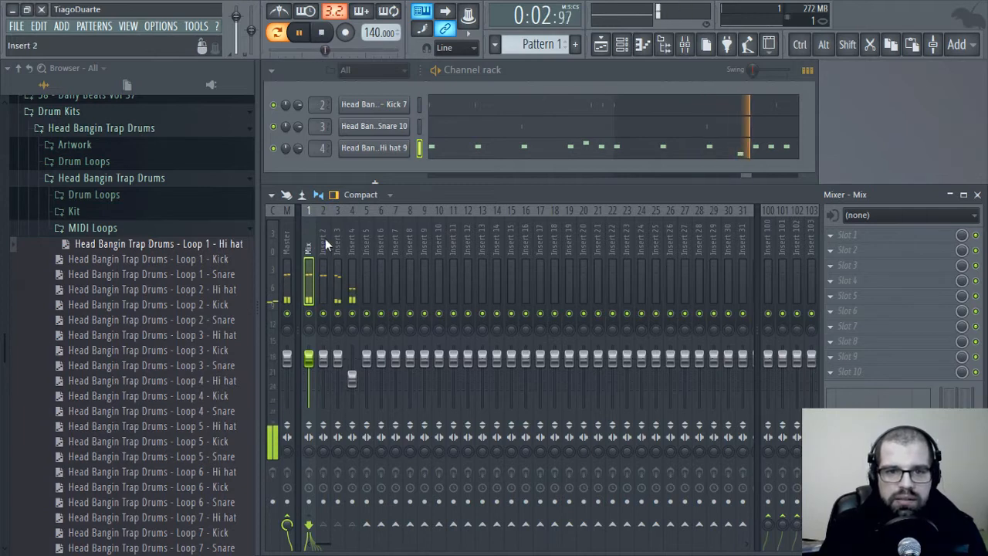
pyautogui.click(323, 237)
pyautogui.doubleClick(323, 237)
pyautogui.write('~Kick')
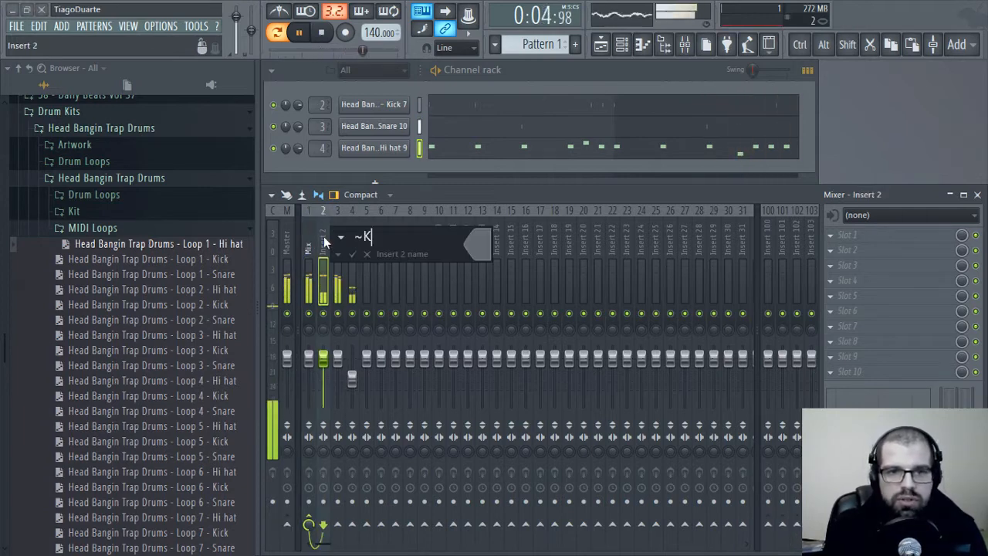
pyautogui.press('Return')
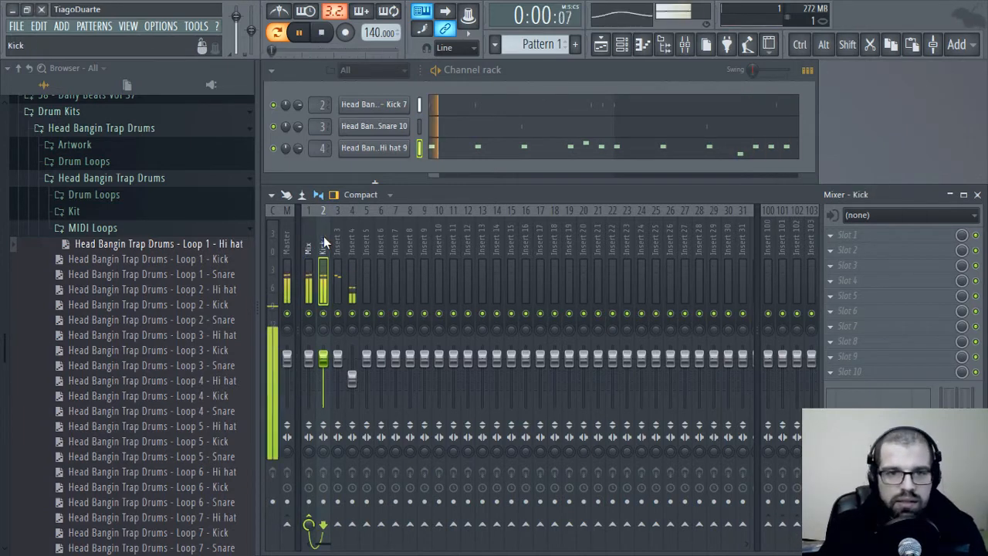
# - Rename mixer Insert 3 as Snare and Insert 4 as Hi hats
pyautogui.click(328, 239)
pyautogui.doubleClick(328, 239)
pyautogui.write('Snare')
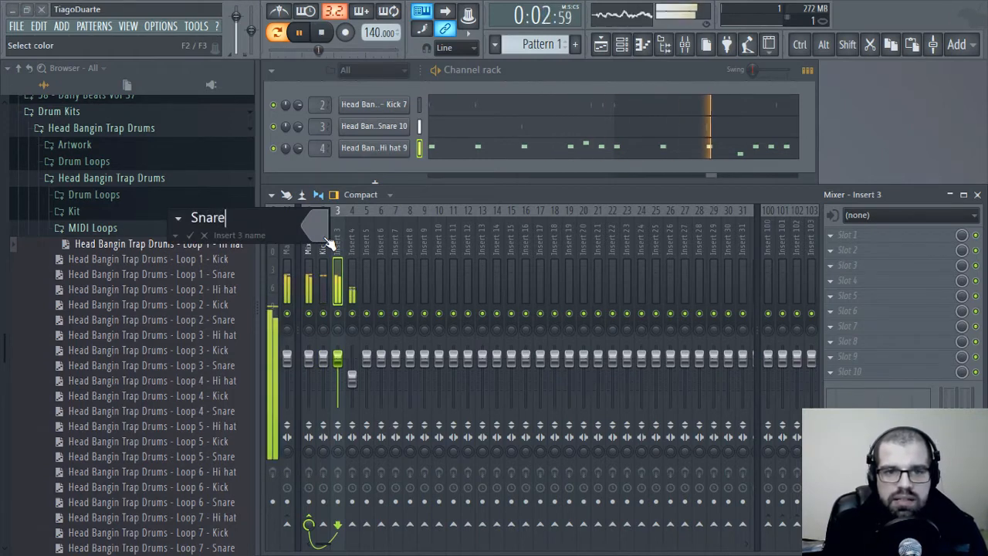
pyautogui.press('Return')
pyautogui.press('Right')
pyautogui.press('F2')
pyautogui.write('Hi hats')
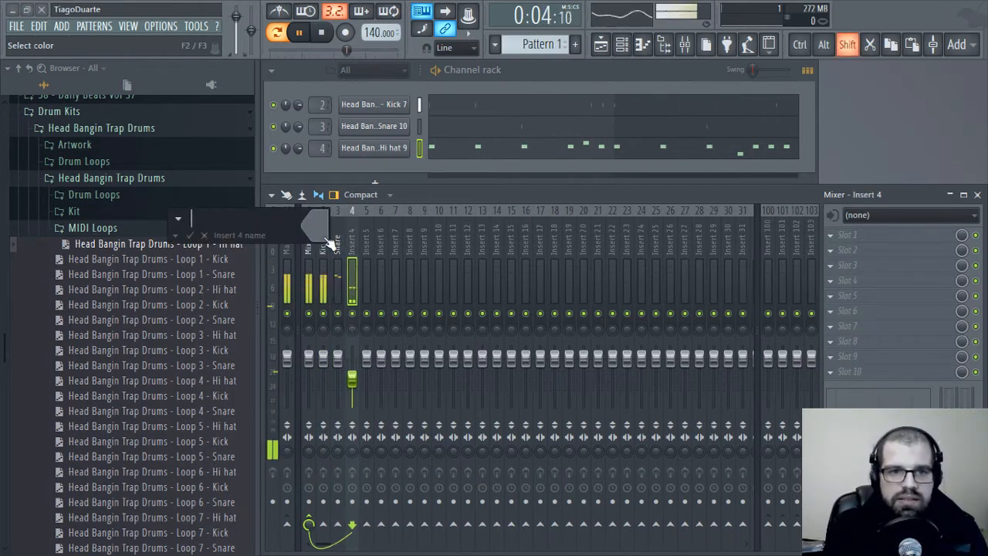
pyautogui.press('Return')
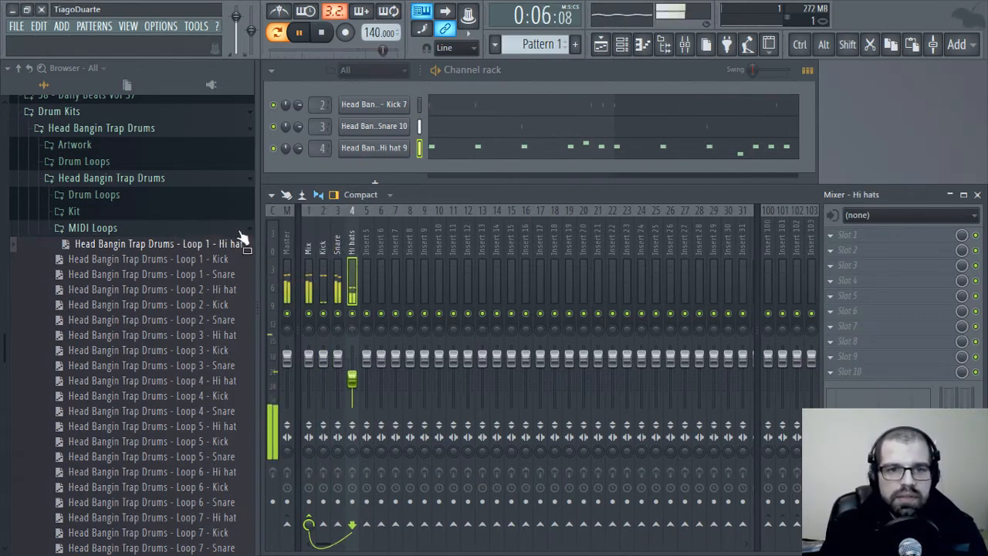
# - Browse the Head Bangin Trap Drums kit folder down to its list of 808 samples
pyautogui.click(179, 232)
pyautogui.click(99, 180)
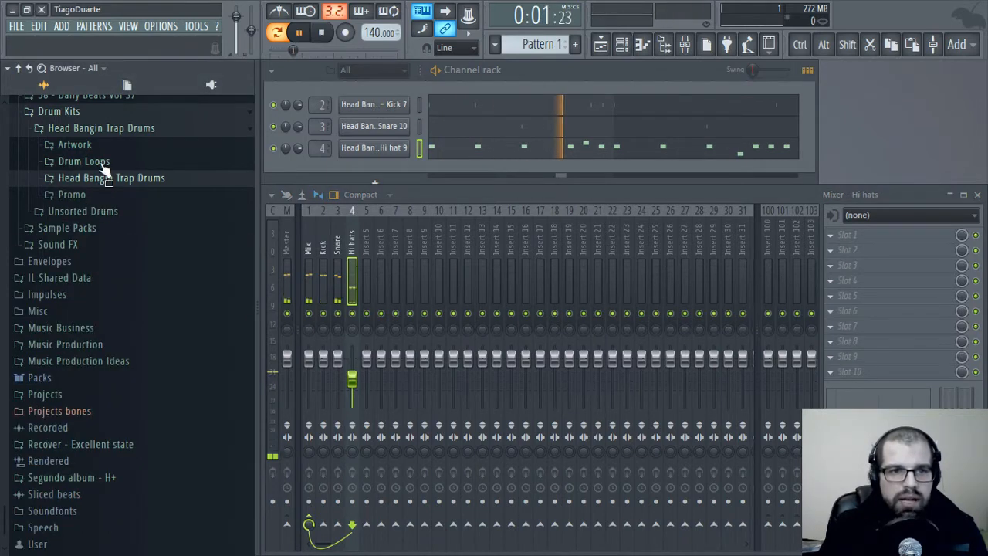
pyautogui.click(94, 161)
pyautogui.click(100, 164)
pyautogui.click(100, 179)
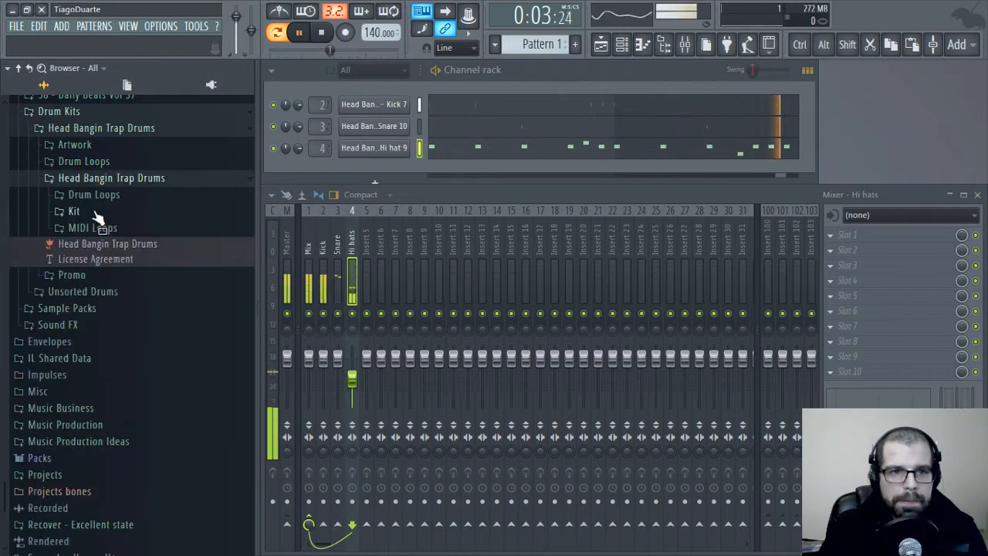
pyautogui.click(83, 212)
pyautogui.click(94, 229)
pyautogui.scroll(-8, 111, 299)
# - Audition the 808 samples 25 - C and 28 - F, and add 28 - F as a new channel
pyautogui.click(166, 260)
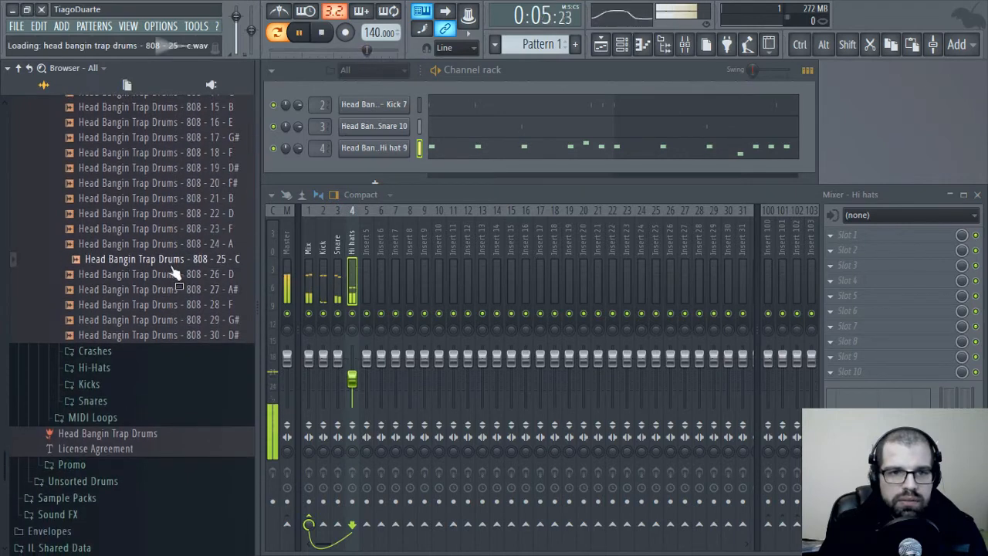
pyautogui.click(141, 304)
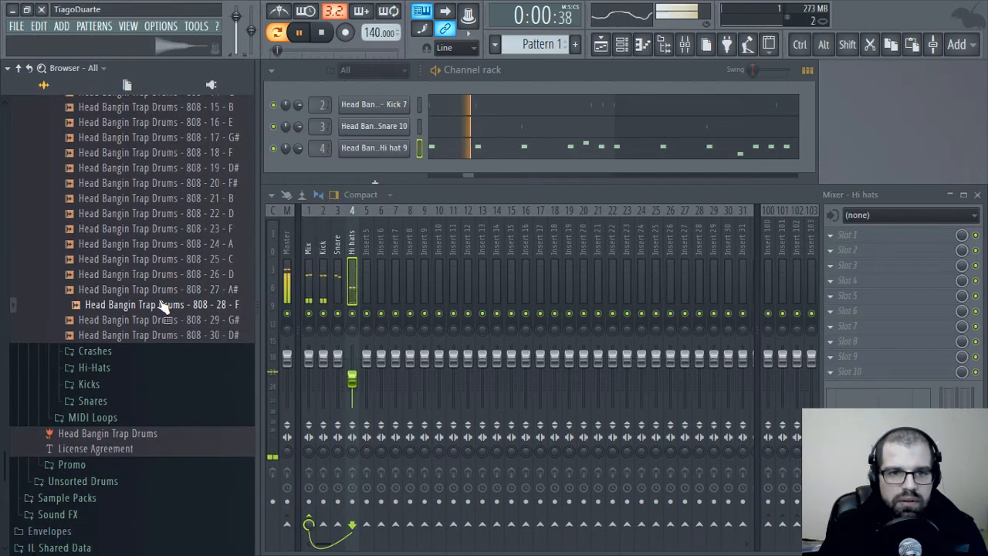
pyautogui.moveTo(198, 306); pyautogui.dragTo(370, 166)
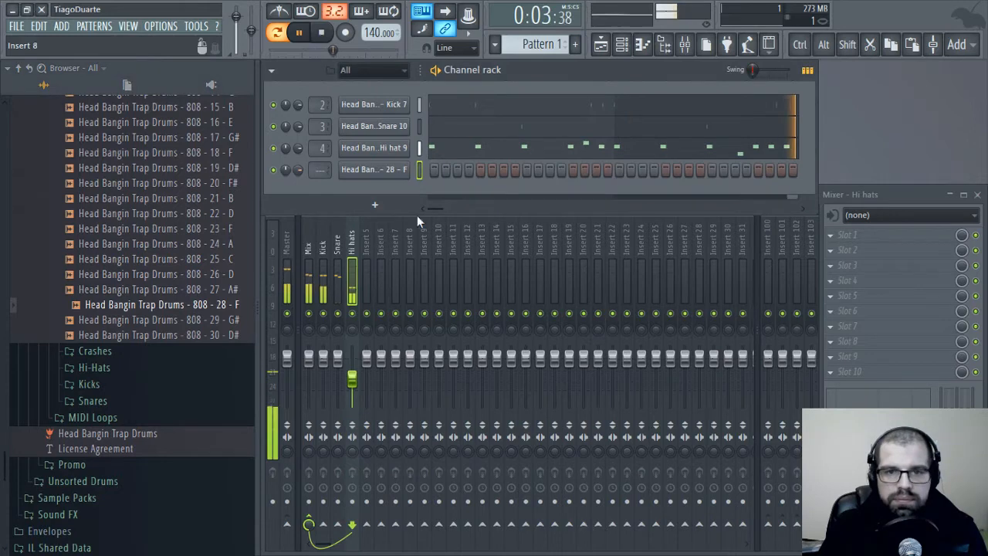
# - Hide the sample browser and assign the 808 channel to mixer track 5
pyautogui.click(43, 84)
pyautogui.click(684, 44)
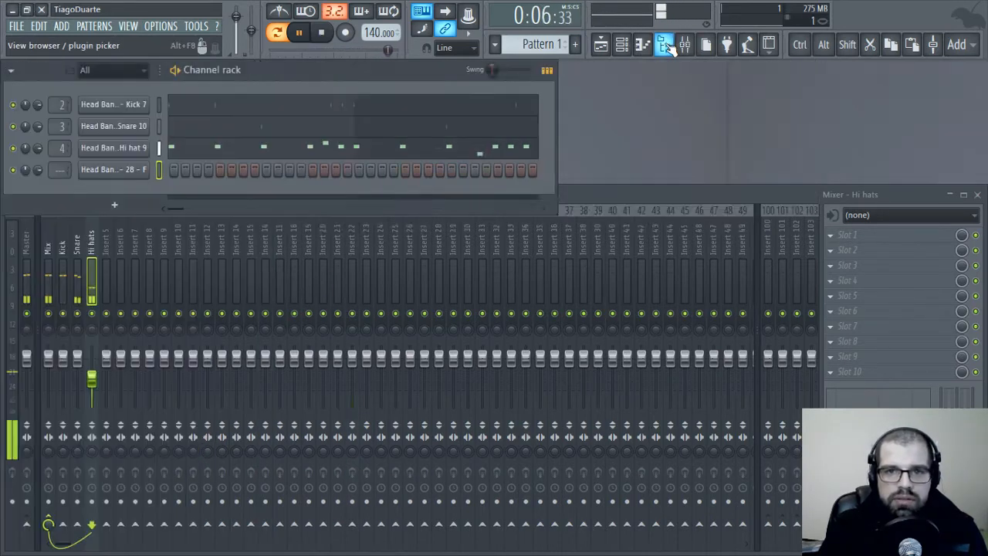
pyautogui.click(683, 44)
pyautogui.click(684, 44)
pyautogui.scroll(5, 62, 169)
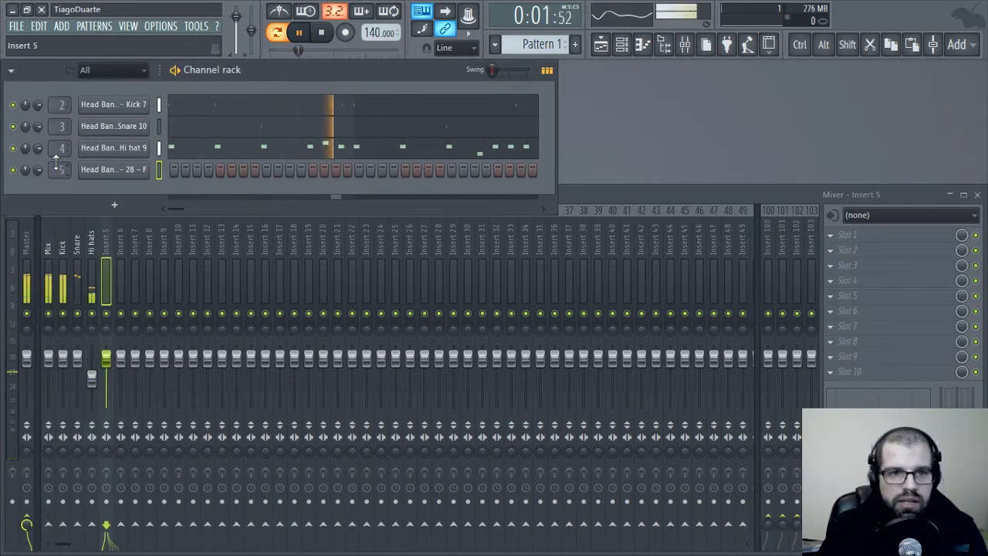
# - Rename mixer Insert 5 as 808 and stop playback
pyautogui.doubleClick(106, 230)
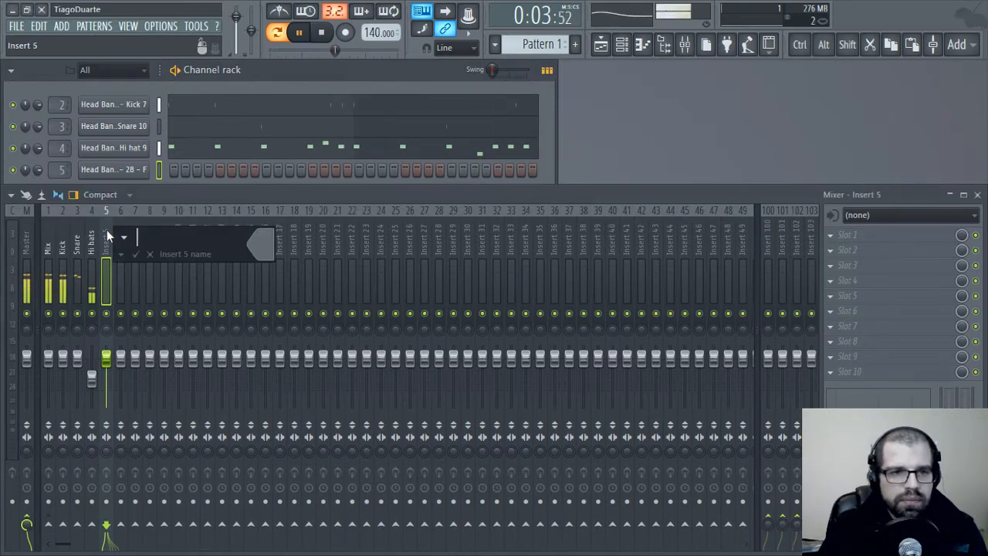
pyautogui.write('808')
pyautogui.press('Return')
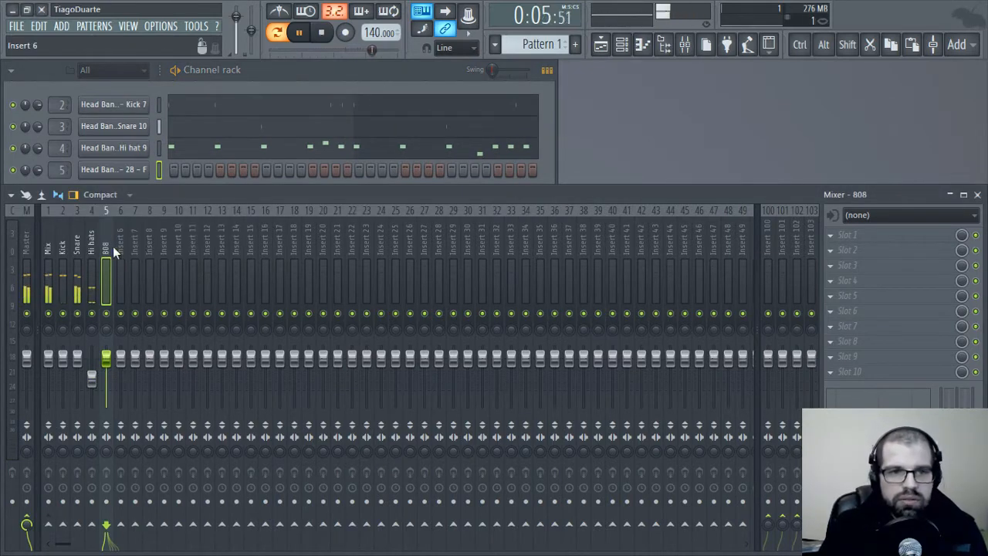
pyautogui.press('space')
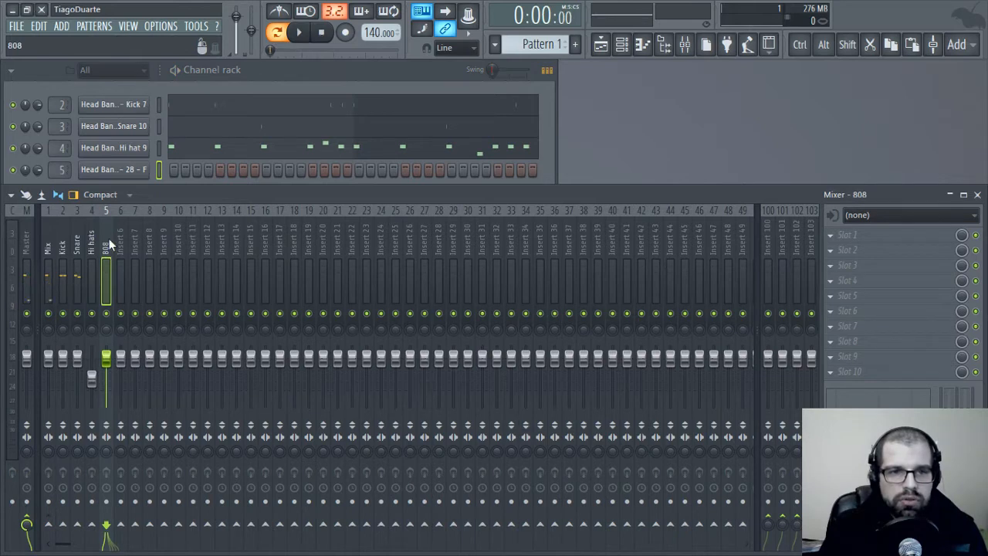
# - Route the 808 mixer track to the Mix track only
pyautogui.rightClick(49, 526)
pyautogui.click(84, 503)
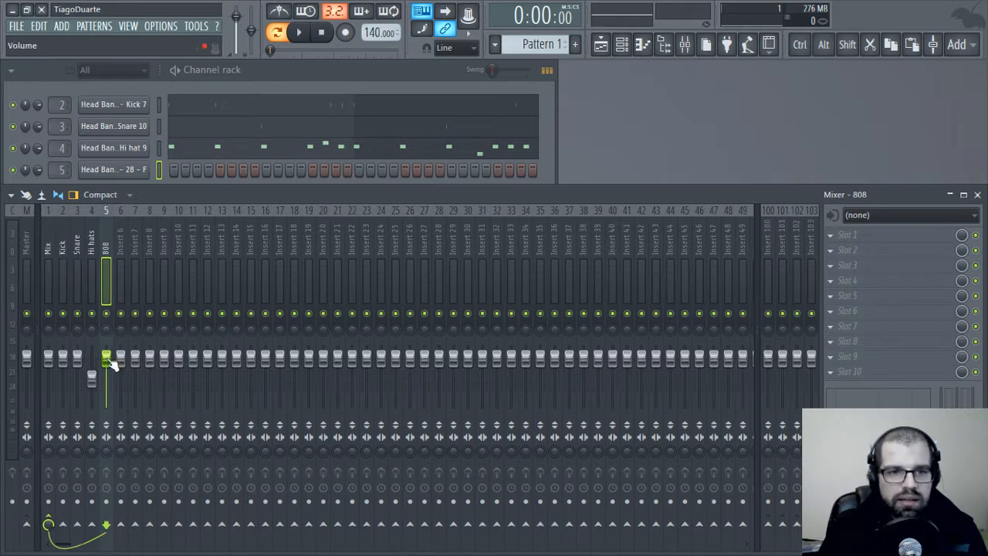
pyautogui.moveTo(106, 358)
pyautogui.mouseDown()
pyautogui.moveTo(106, 405)
pyautogui.moveTo(106, 357)
pyautogui.mouseUp()
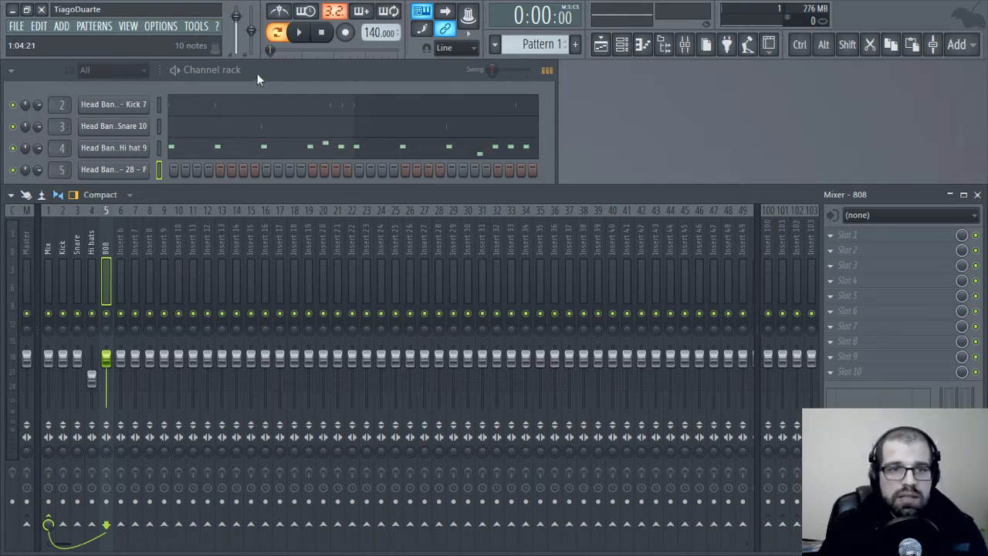
pyautogui.rightClick(145, 164)
pyautogui.click(193, 165)
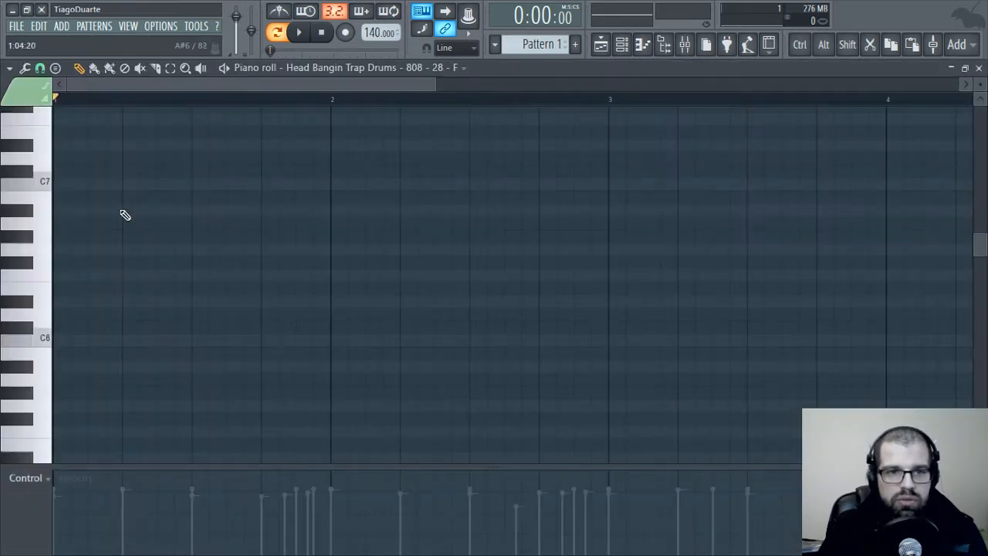
pyautogui.click(979, 68)
# - Set the root note of the 808 channel's sampler to F5
pyautogui.click(116, 165)
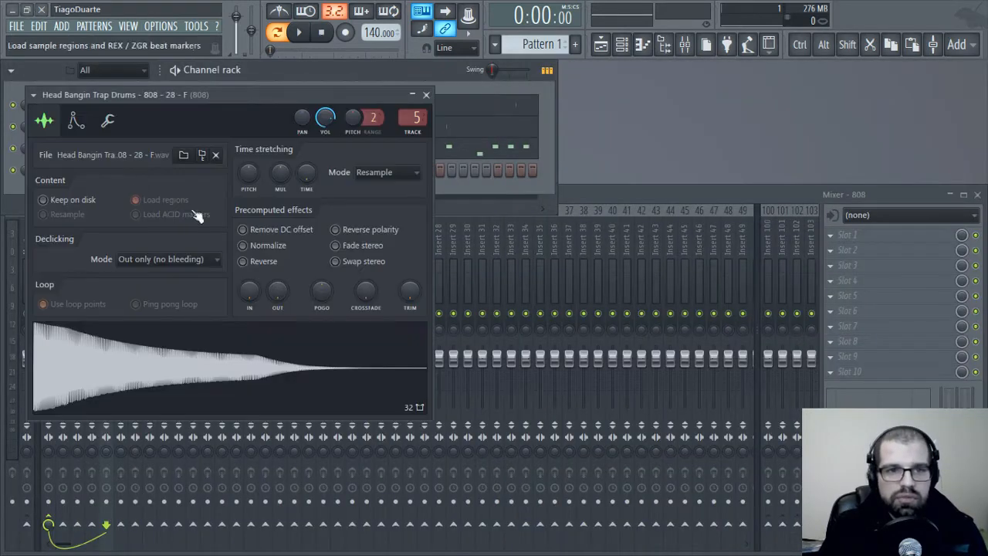
pyautogui.moveTo(188, 96); pyautogui.dragTo(365, 102)
pyautogui.click(249, 123)
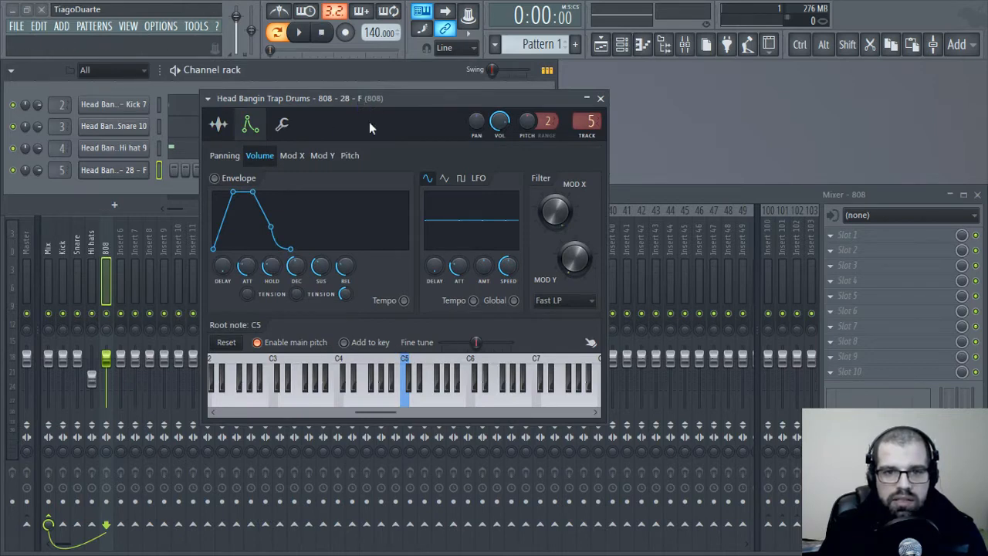
pyautogui.click(427, 366)
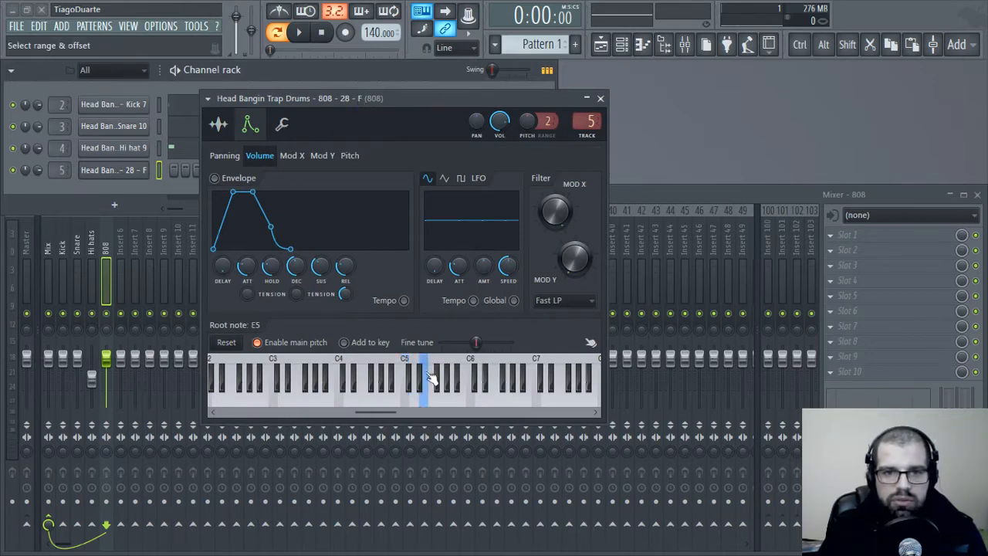
pyautogui.click(434, 365)
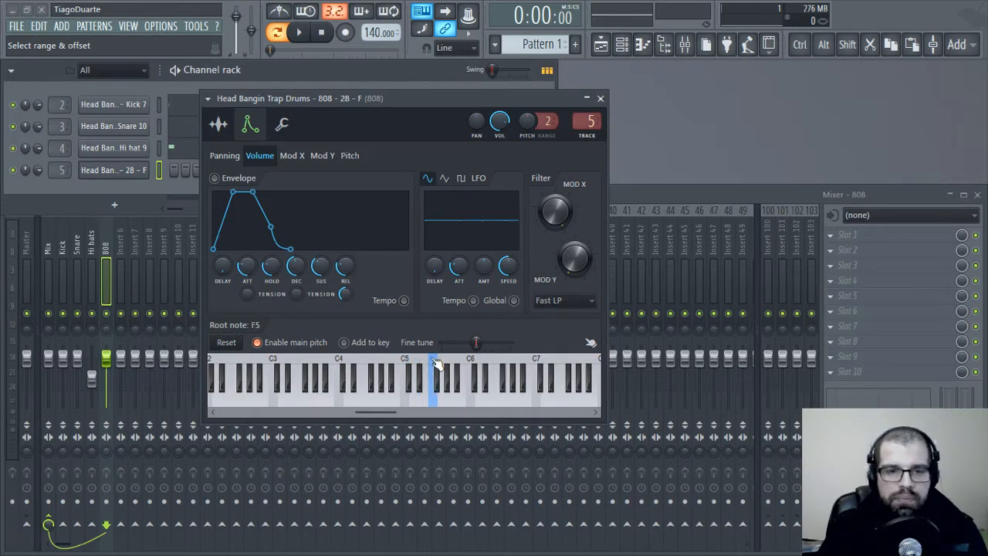
# - Enable the 808's volume envelope with attack, decay, sustain and release at minimum and hold at maximum, then close its settings
pyautogui.moveTo(247, 265); pyautogui.dragTo(295, 280)
pyautogui.moveTo(321, 265); pyautogui.dragTo(320, 281)
pyautogui.moveTo(345, 266); pyautogui.dragTo(345, 281)
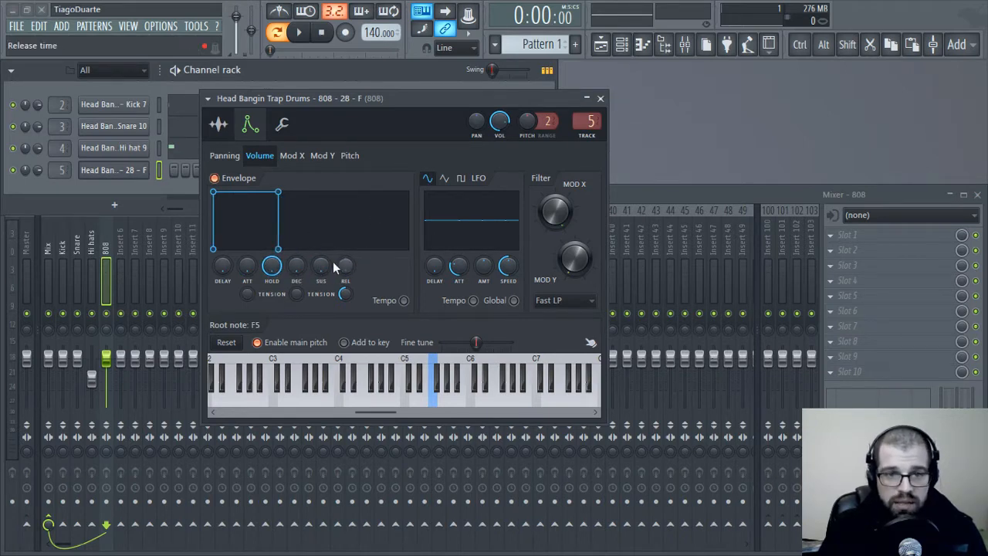
pyautogui.click(600, 97)
pyautogui.rightClick(112, 173)
pyautogui.click(176, 169)
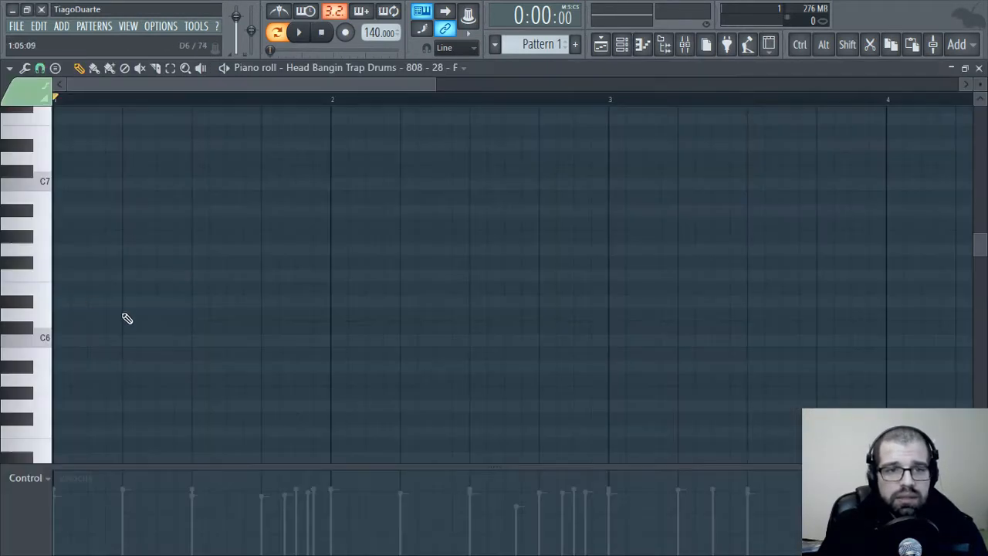
pyautogui.scroll(4, 151, 305)
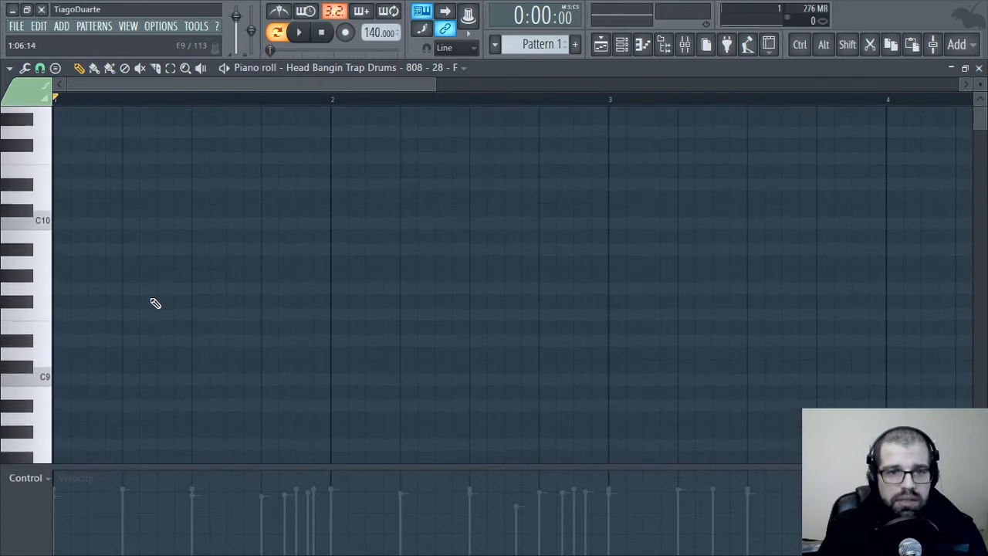
pyautogui.scroll(-10, 147, 305)
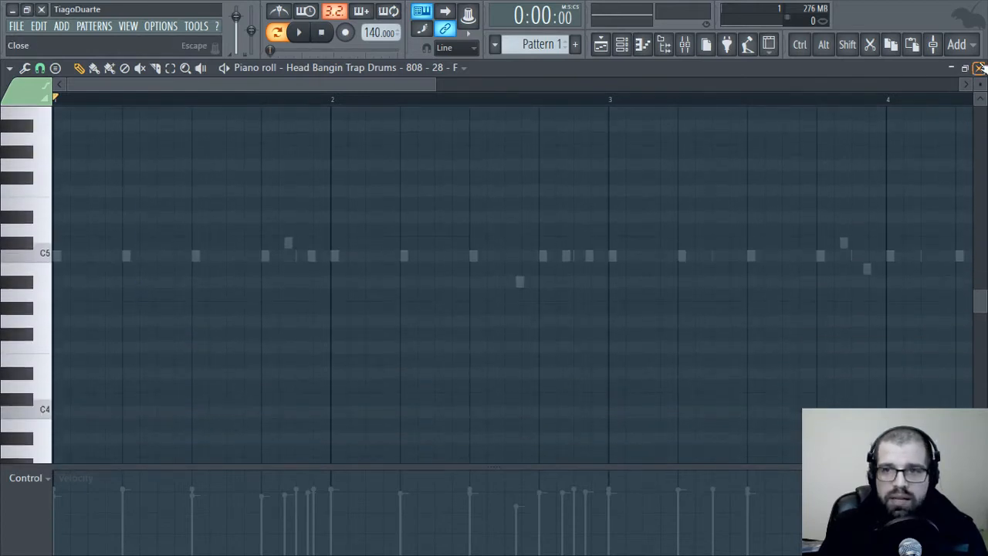
pyautogui.click(980, 68)
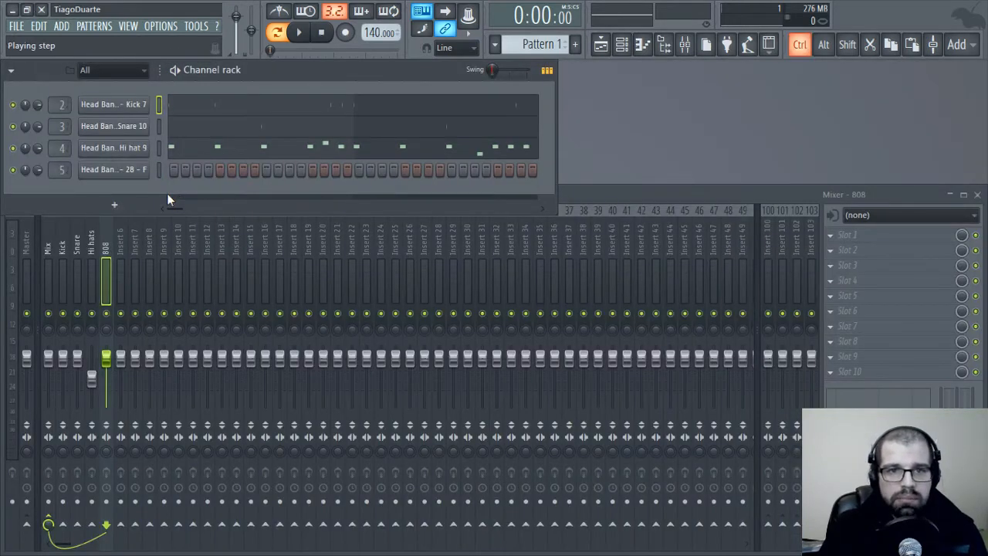
# - Copy the Kick 7 channel's notes into the 808 channel
pyautogui.hotkey('ctrl', 'c')
pyautogui.click(158, 167)
pyautogui.hotkey('ctrl', 'v')
# - Apply legato to the 808's C5 notes so each extends to the next and the last ends at bar 5
pyautogui.click(220, 172)
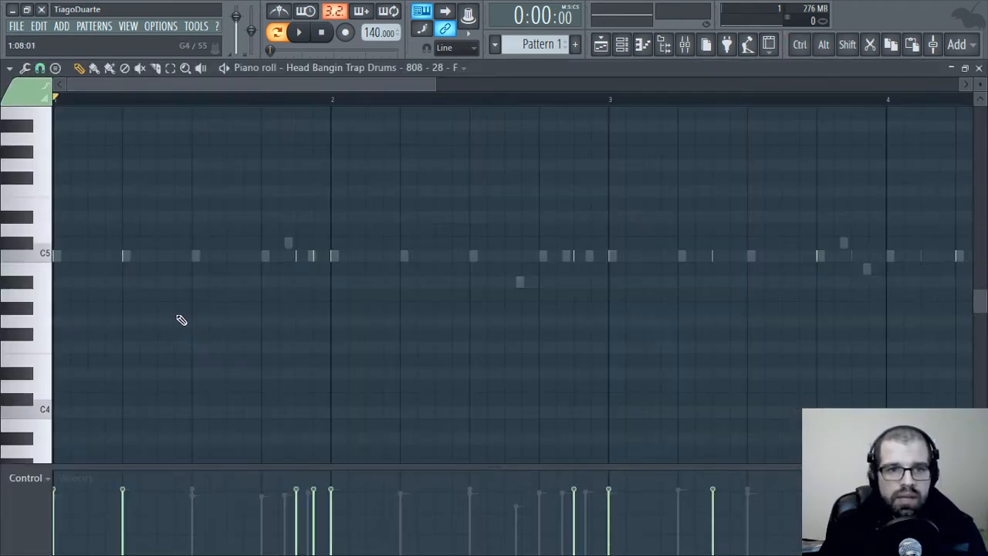
pyautogui.scroll(-4, 176, 307)
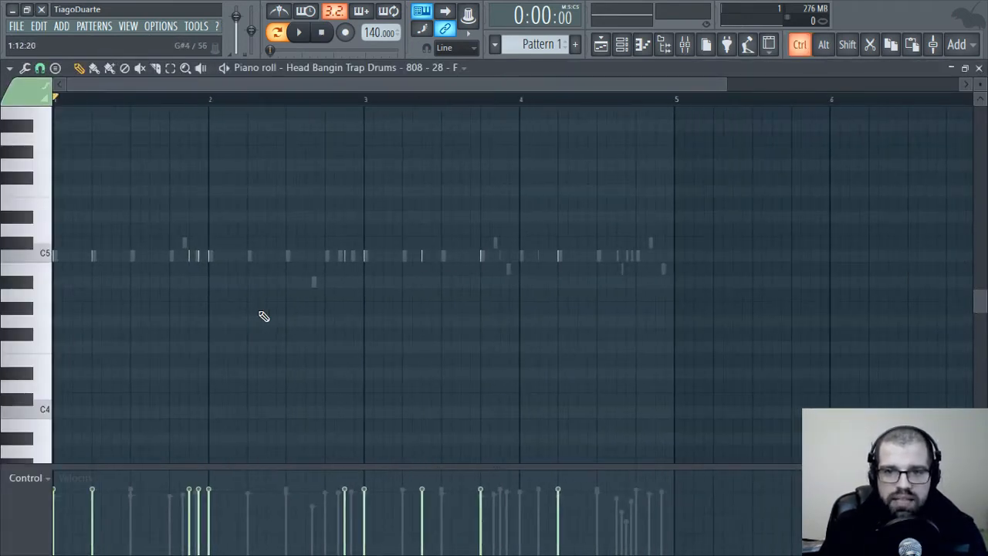
pyautogui.scroll(1, 225, 346)
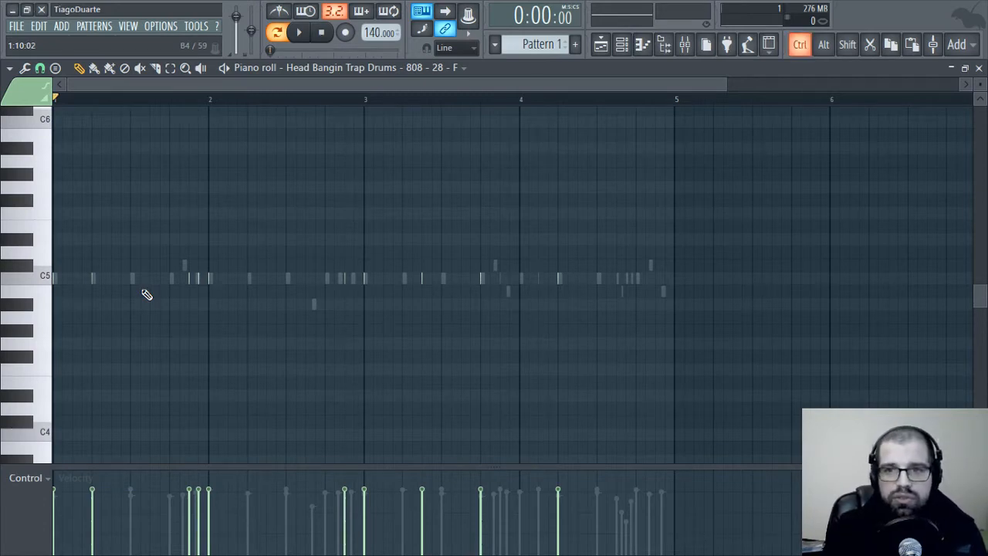
pyautogui.hotkey('ctrl', 'l')
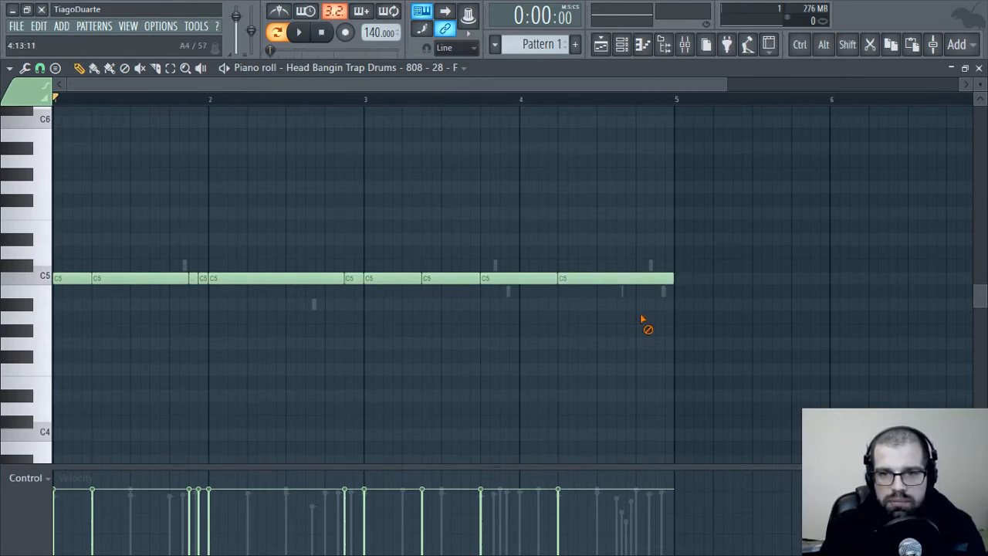
pyautogui.scroll(3, 123, 335)
pyautogui.scroll(2, 452, 386)
pyautogui.scroll(-3, 399, 375)
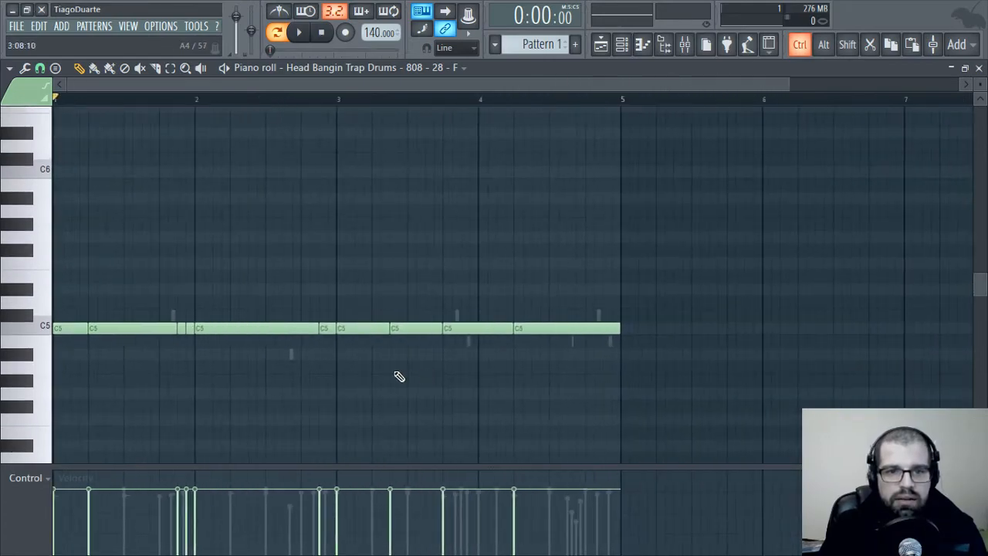
pyautogui.scroll(-2, 342, 287)
# - Play the pattern with the 808 and lower the 808 channel's volume to about 40% (-15.9 dB)
pyautogui.press('space')
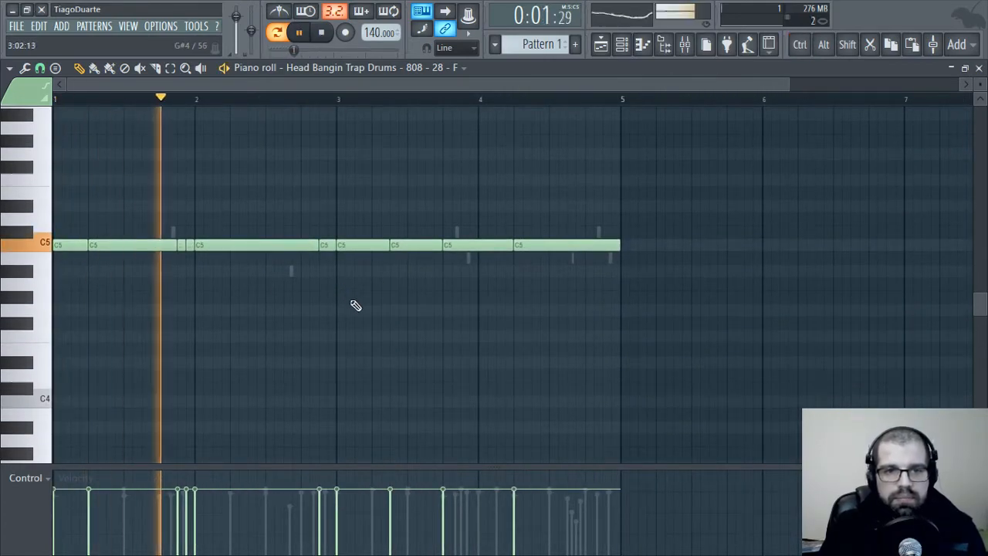
pyautogui.press('space')
pyautogui.click(979, 68)
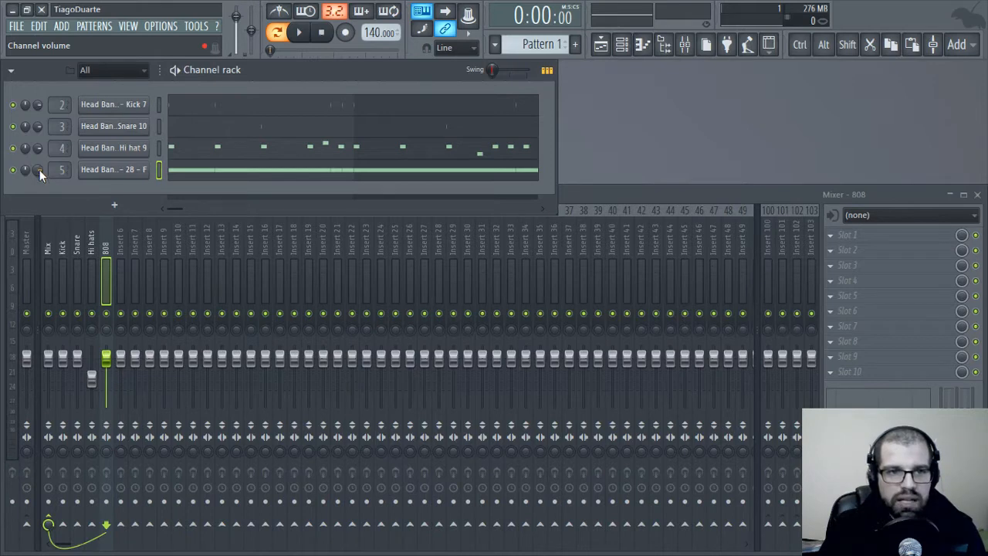
pyautogui.moveTo(39, 171); pyautogui.dragTo(39, 193)
pyautogui.press('space')
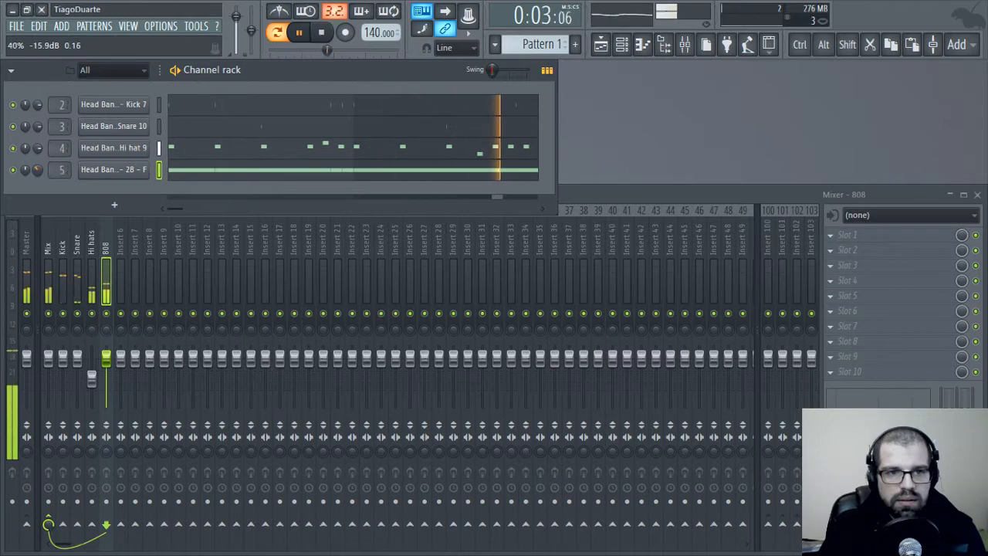
# - Raise the short 808 note just before bar 3 and the last 808 note in bar 4 to D#5, checking by playback
pyautogui.click(239, 171)
pyautogui.press('space')
pyautogui.scroll(2, 397, 419)
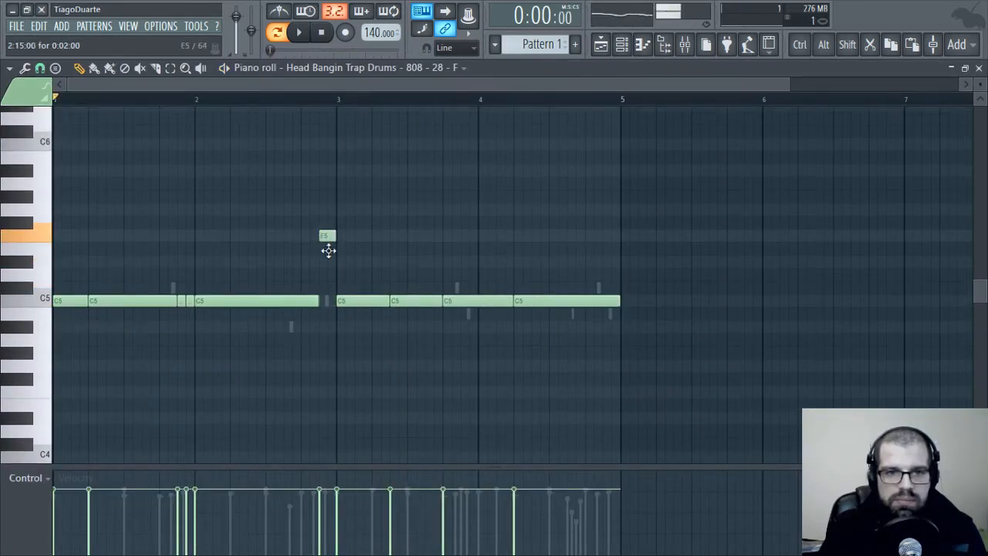
pyautogui.moveTo(329, 250); pyautogui.dragTo(328, 263)
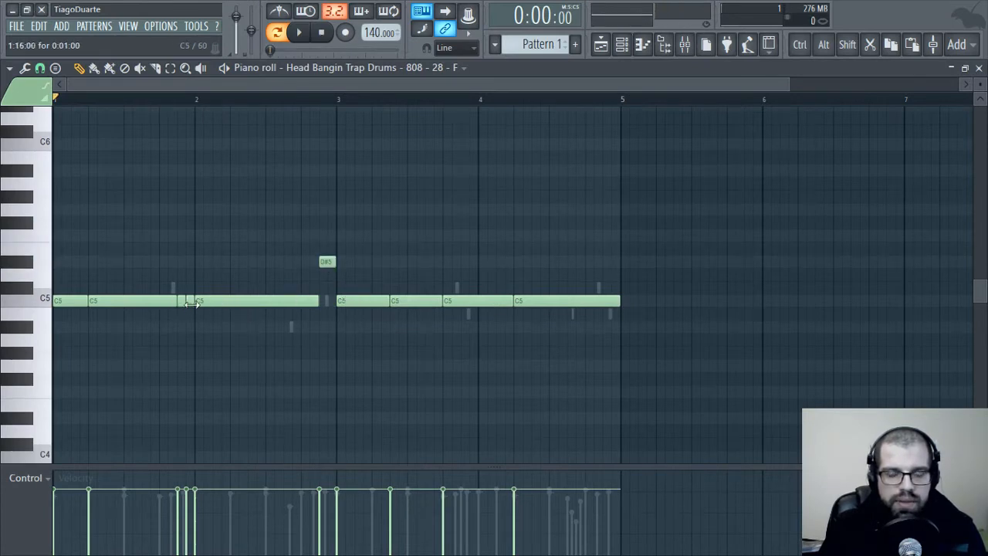
pyautogui.press('space')
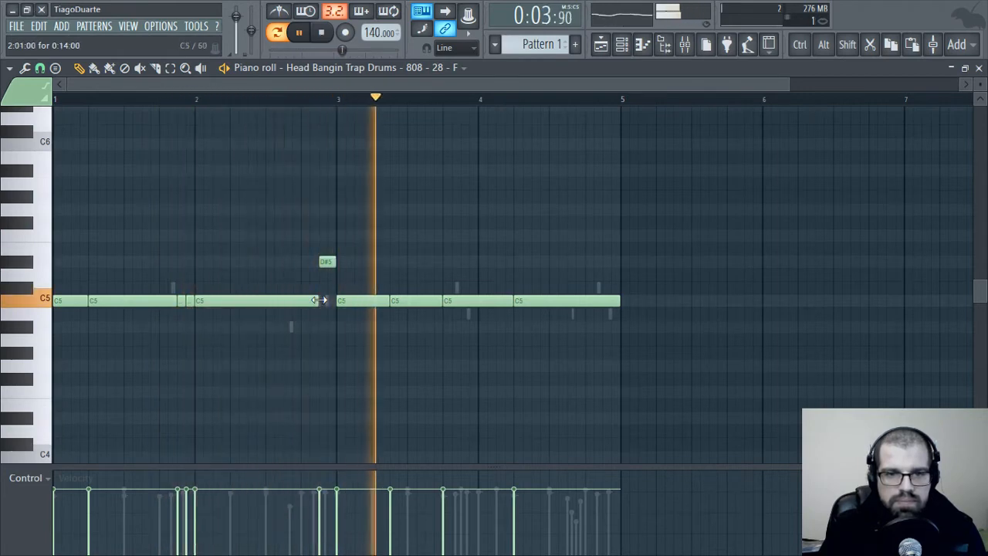
pyautogui.moveTo(565, 301); pyautogui.dragTo(552, 262)
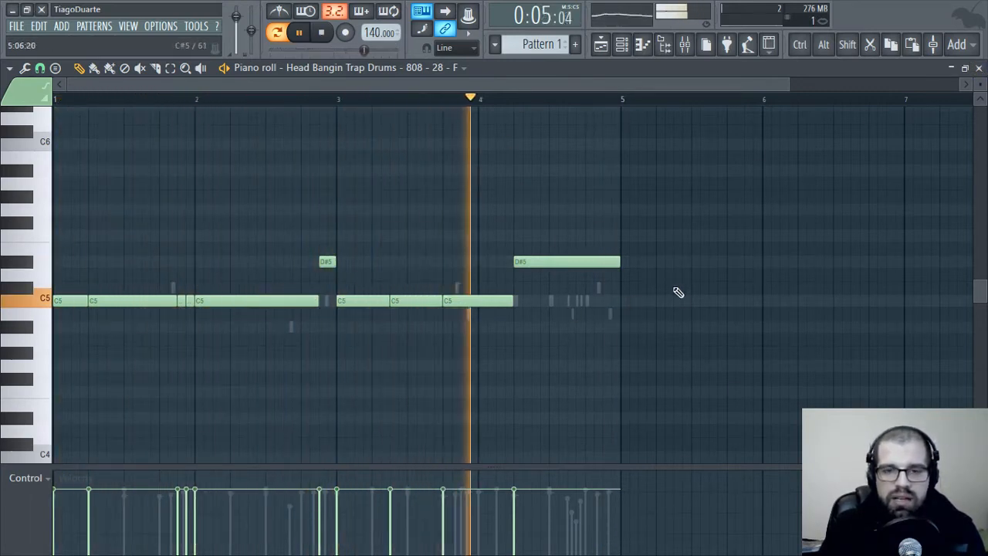
pyautogui.click(978, 68)
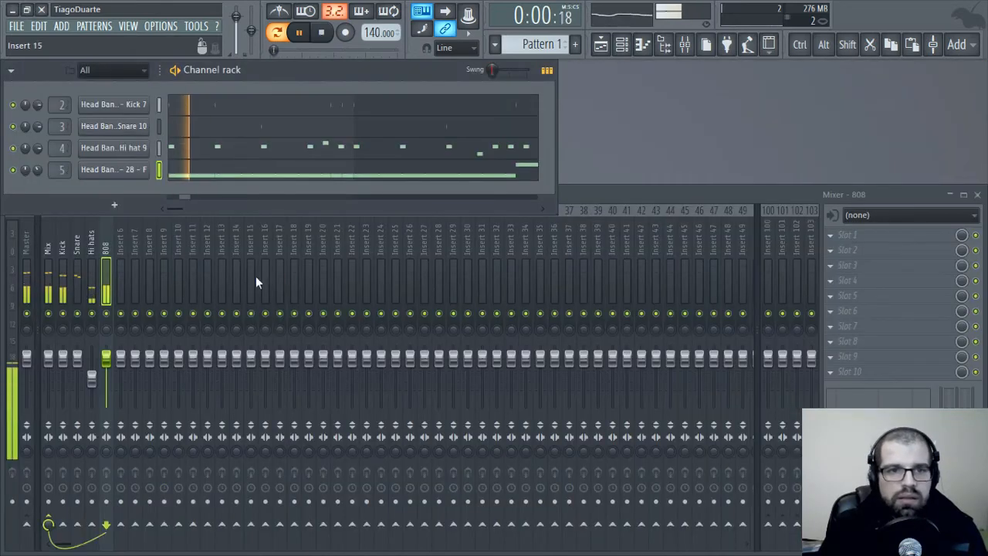
# - Load Fruity Peak Controller into the first effect slot of the Kick mixer track
pyautogui.click(56, 251)
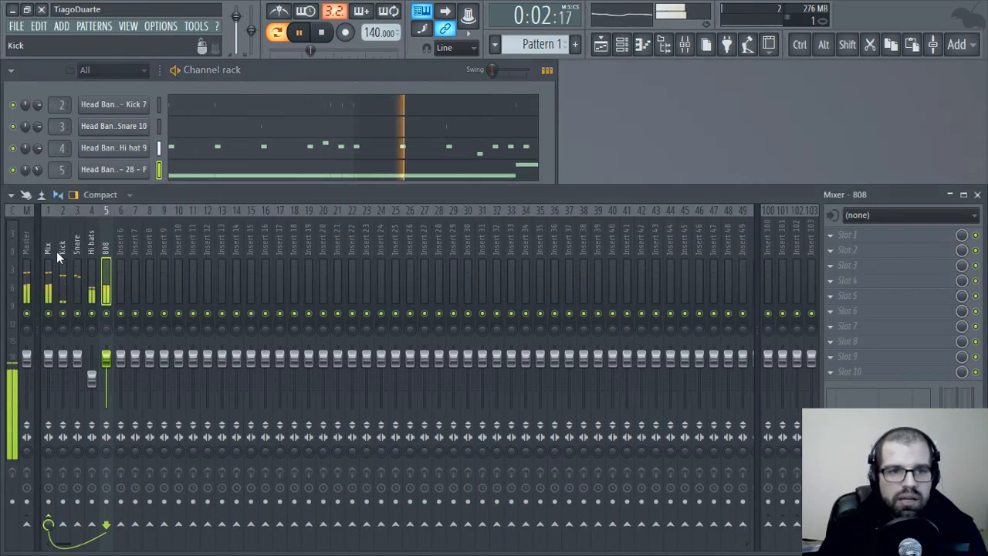
pyautogui.click(60, 248)
pyautogui.click(76, 250)
pyautogui.click(91, 254)
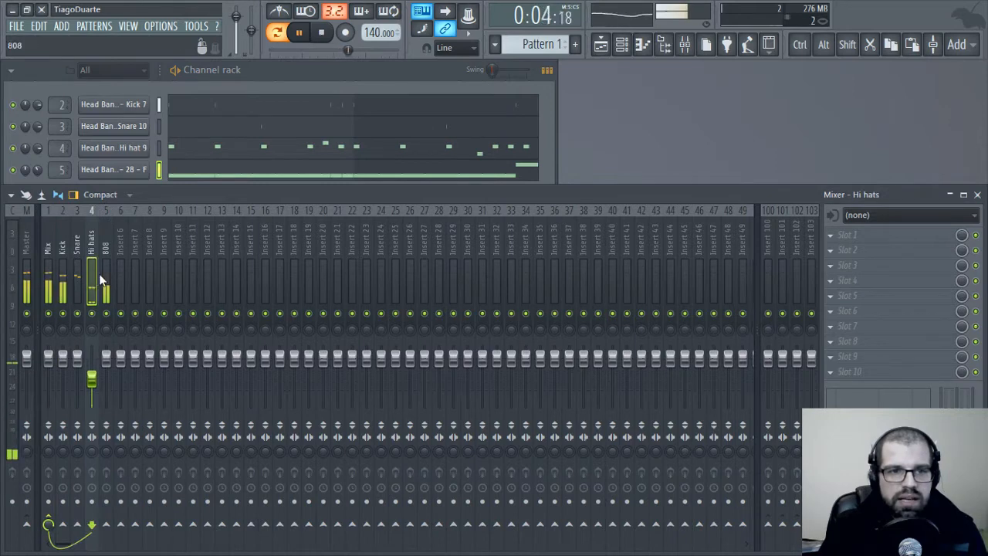
pyautogui.click(66, 243)
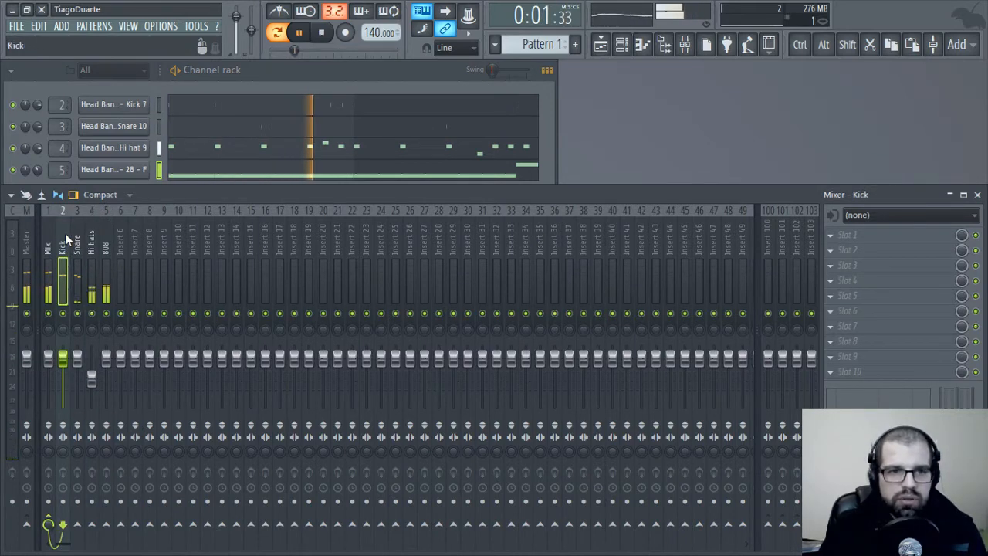
pyautogui.click(859, 236)
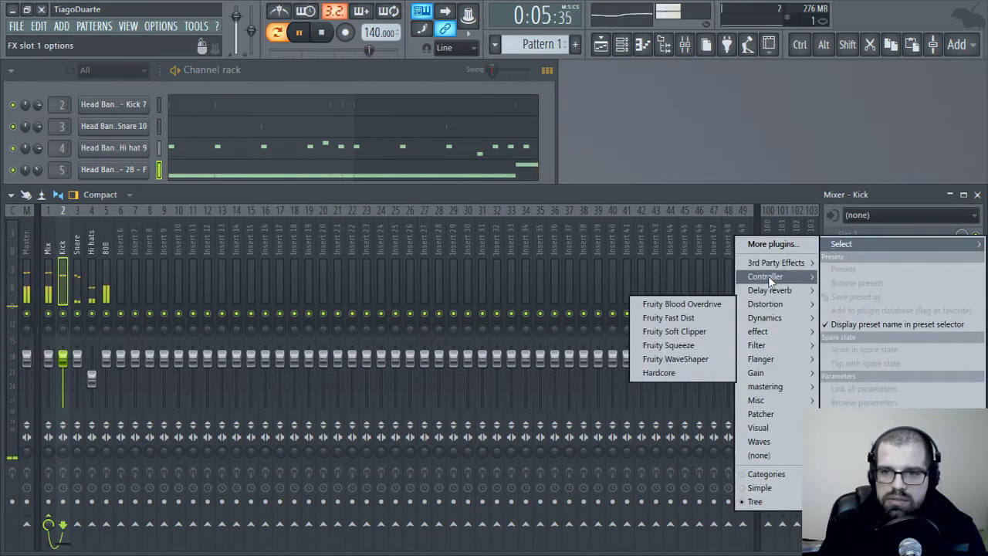
pyautogui.moveTo(768, 276)
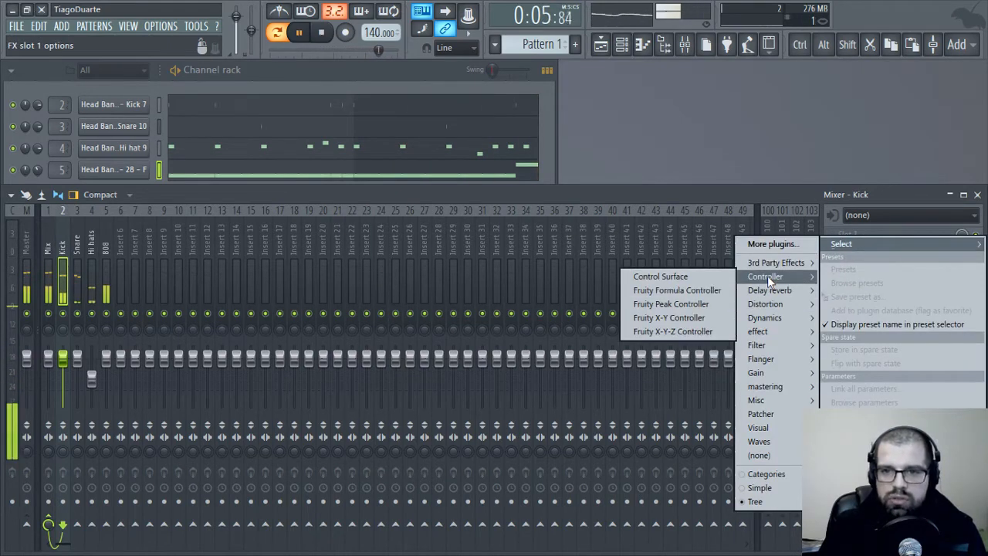
pyautogui.click(671, 304)
pyautogui.moveTo(254, 190); pyautogui.dragTo(310, 179)
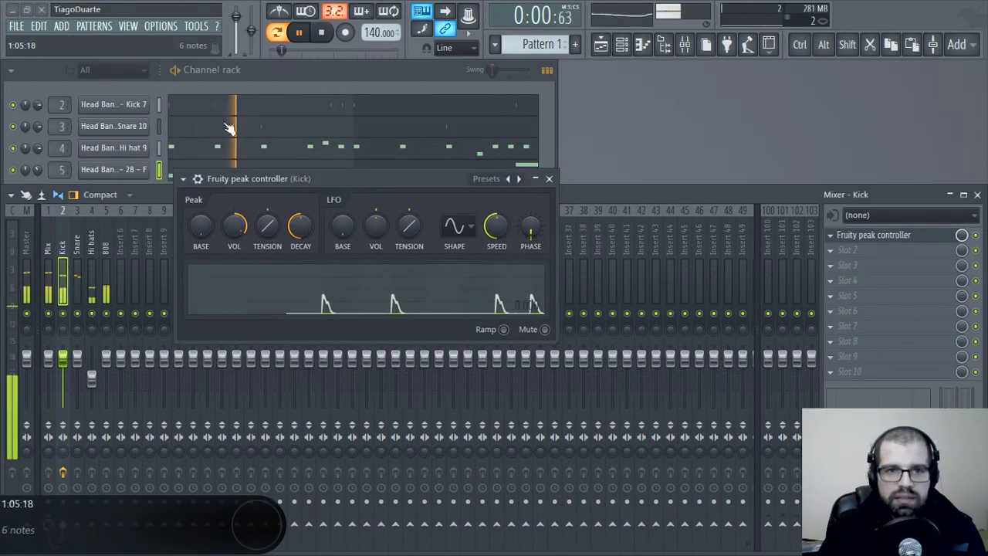
# - Play and stop the pattern to examine how the kick hits register in the peak controller's output graph
pyautogui.press('space')
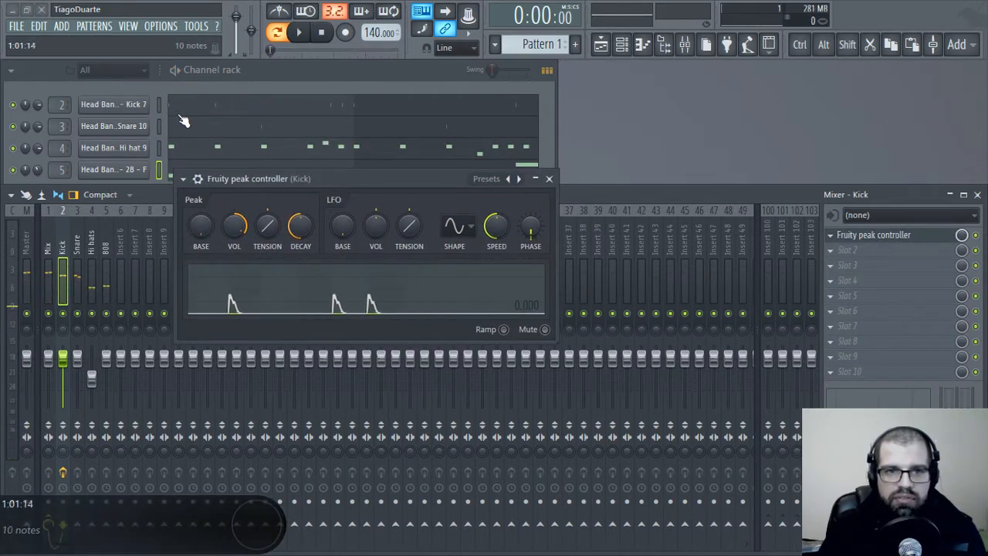
pyautogui.press('space')
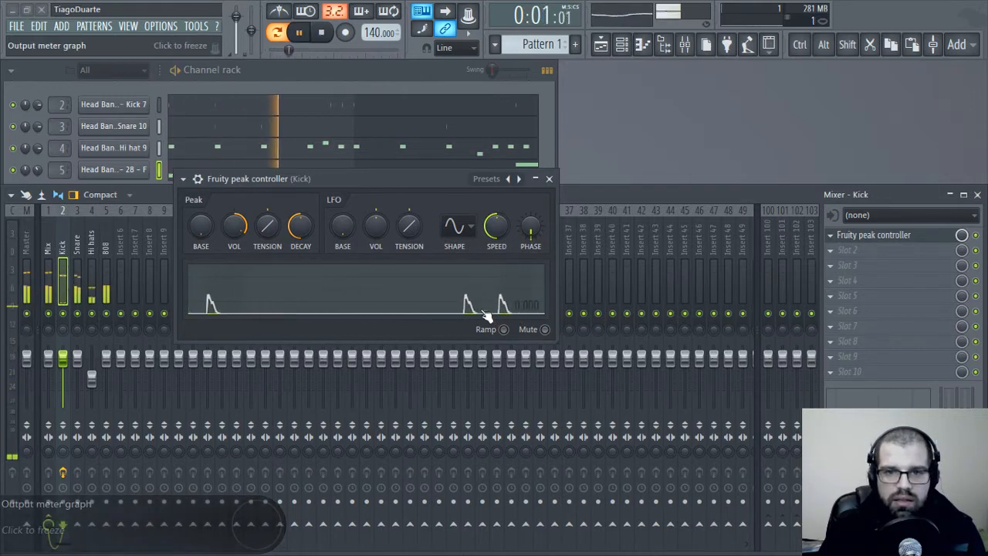
pyautogui.press('space')
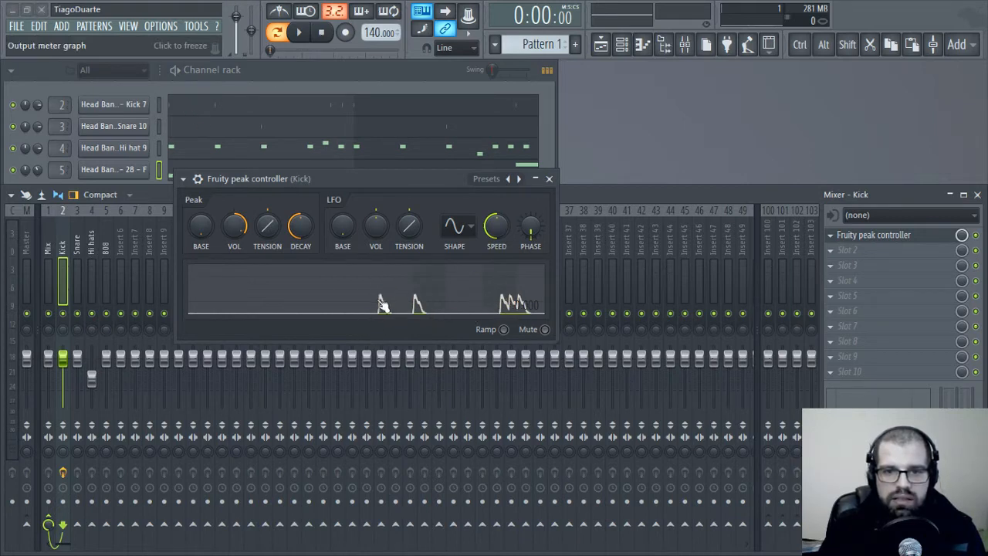
pyautogui.press('space')
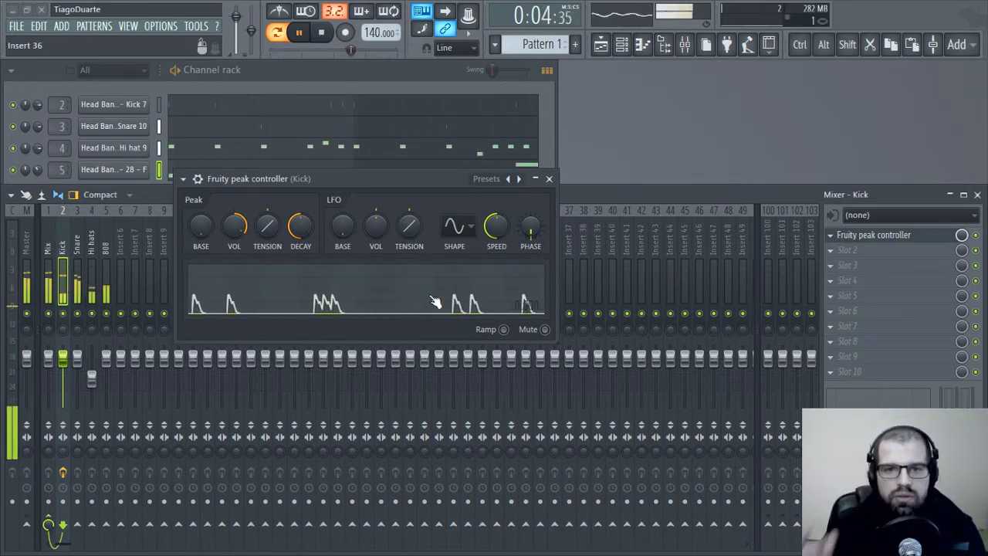
pyautogui.press('space')
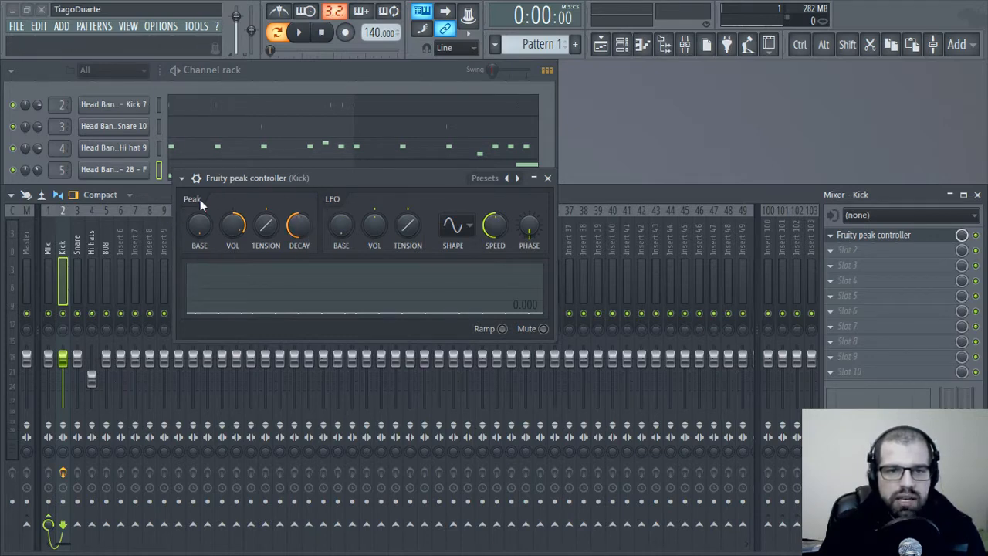
# - Try higher peak Base levels during playback and return the base to zero
pyautogui.press('space')
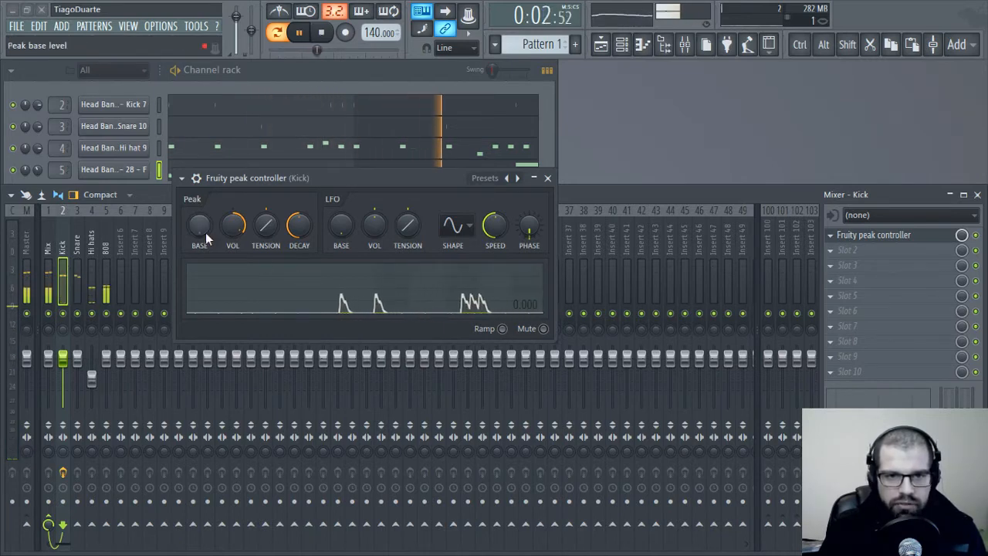
pyautogui.moveTo(203, 230); pyautogui.dragTo(203, 210)
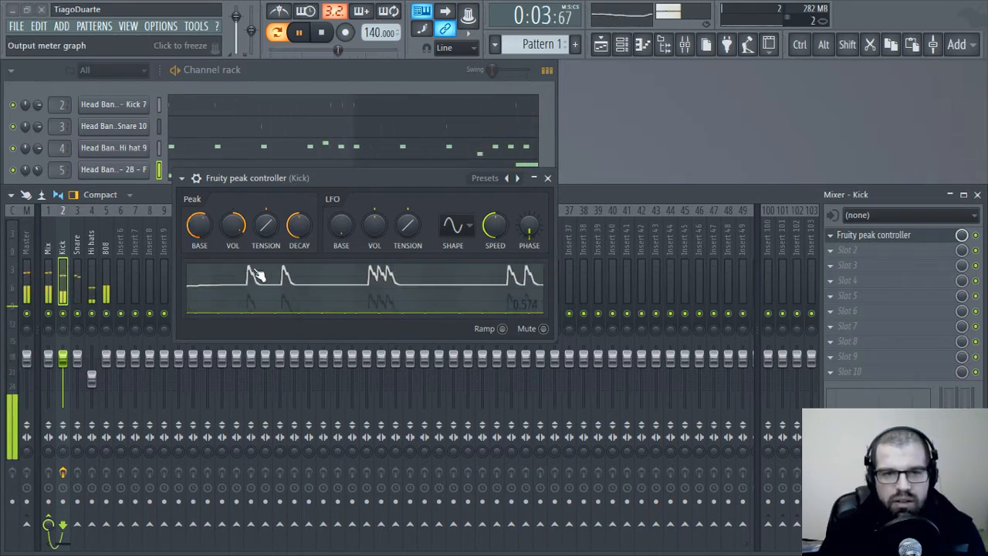
pyautogui.moveTo(199, 224); pyautogui.dragTo(199, 230)
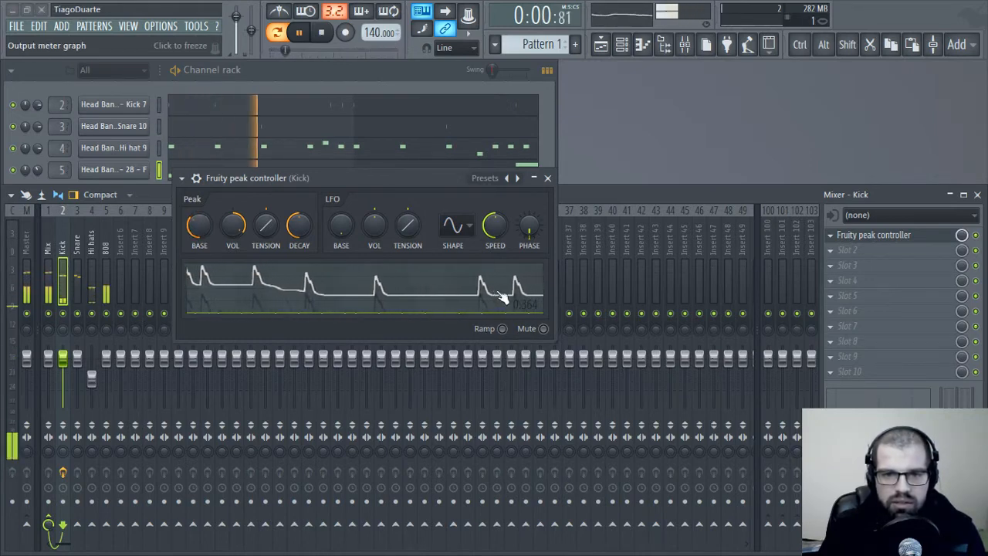
pyautogui.moveTo(199, 225); pyautogui.dragTo(199, 240)
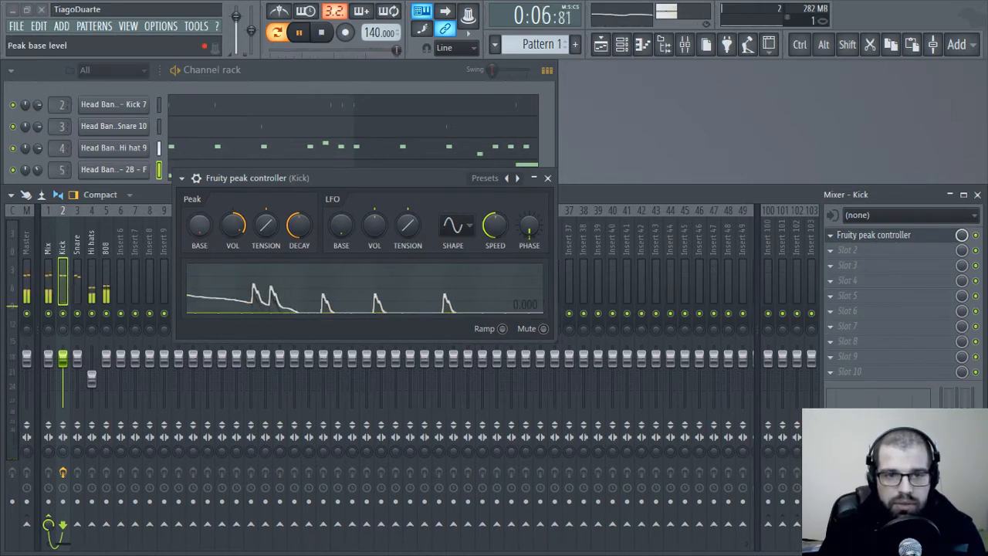
pyautogui.press('space')
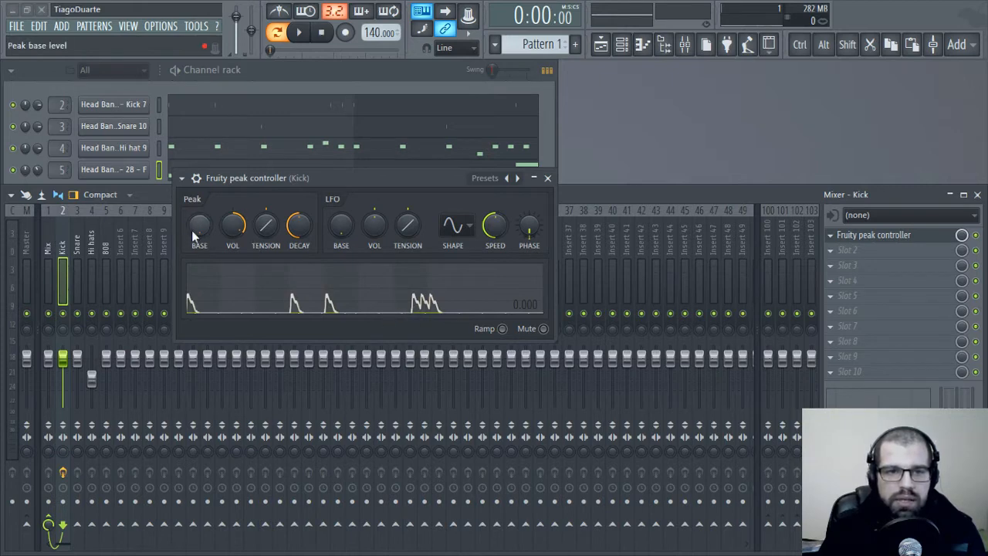
# - Try a peak Base of about 0.5, return it to zero, and raise the peak Vol amount
pyautogui.press('space')
pyautogui.moveTo(204, 231); pyautogui.dragTo(204, 207)
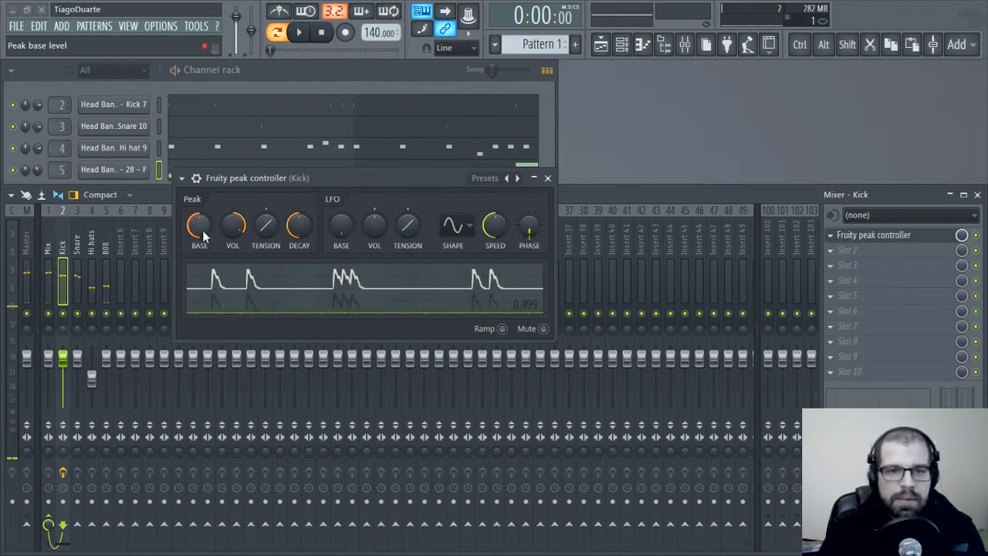
pyautogui.moveTo(199, 224); pyautogui.dragTo(233, 225)
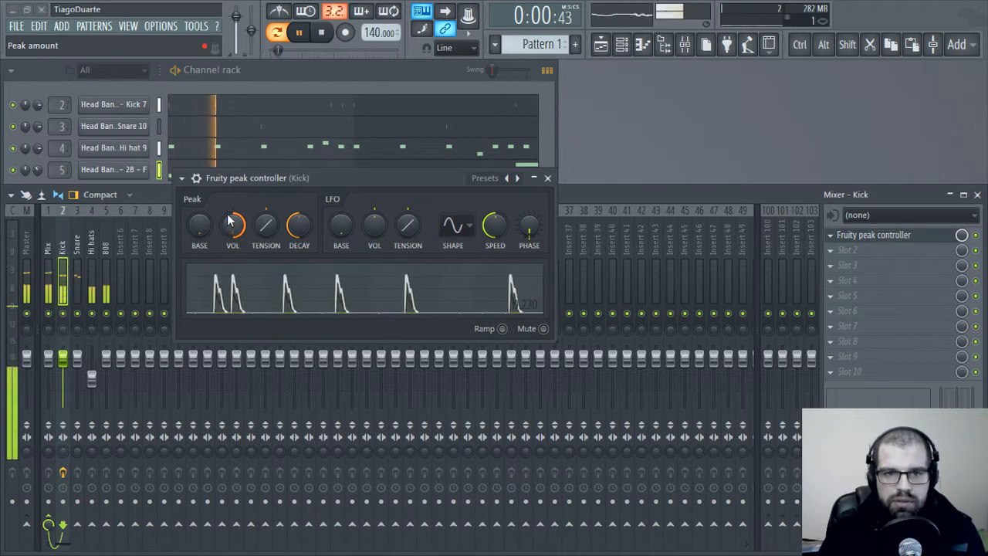
# - Try an inverted peak curve with negative peak Vol and Base at maximum, returning Base to zero and resetting Vol
pyautogui.scroll(-10, 232, 224)
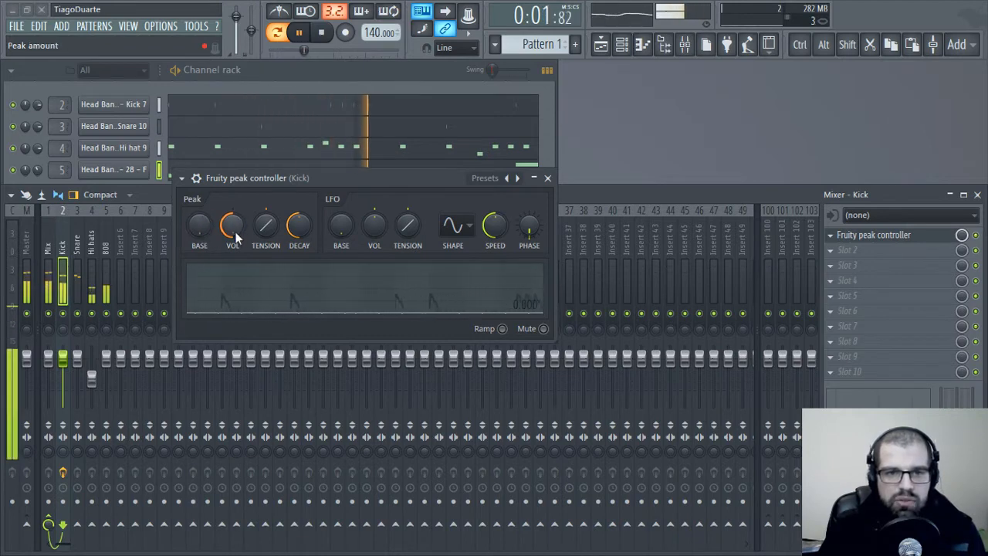
pyautogui.moveTo(202, 237); pyautogui.dragTo(202, 193)
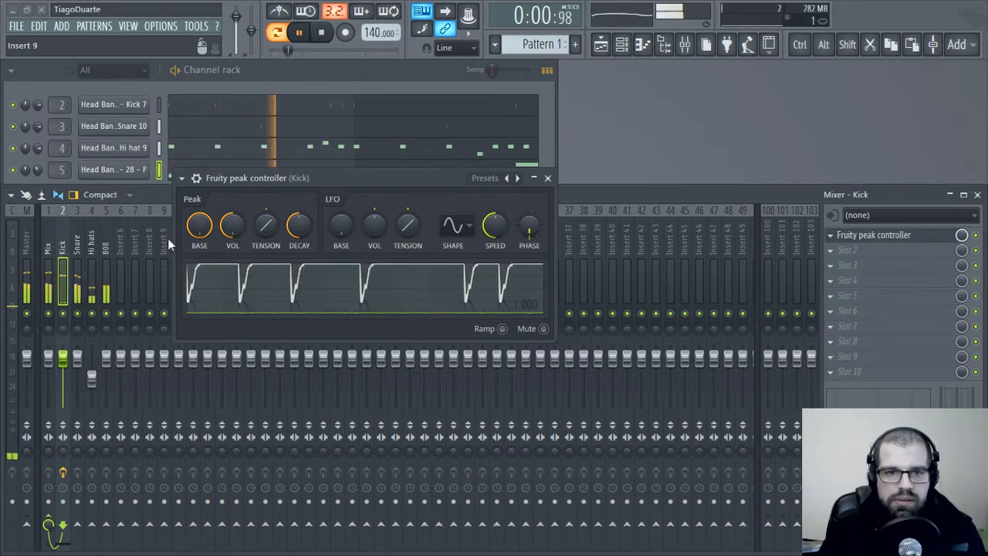
pyautogui.moveTo(201, 224); pyautogui.dragTo(229, 174)
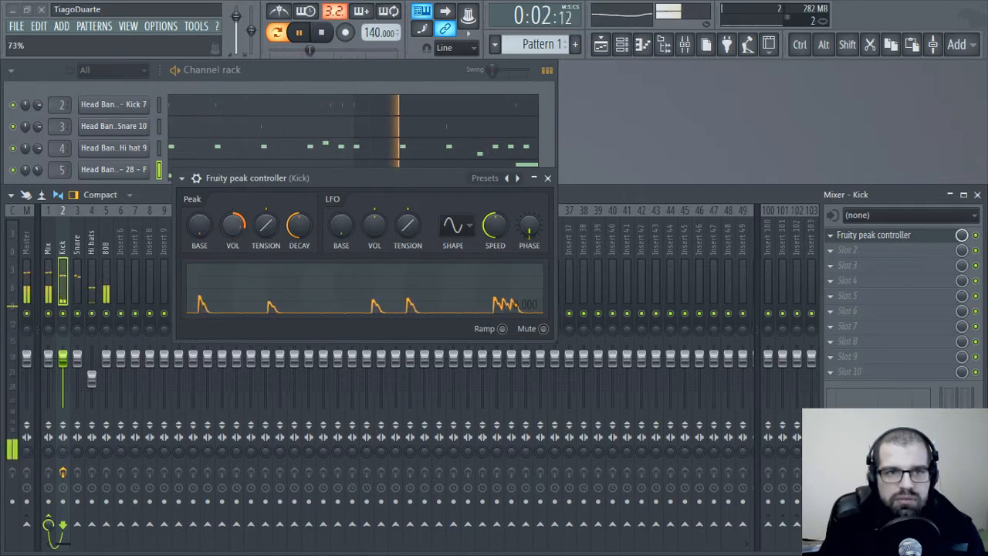
pyautogui.rightClick(234, 230)
pyautogui.click(239, 243)
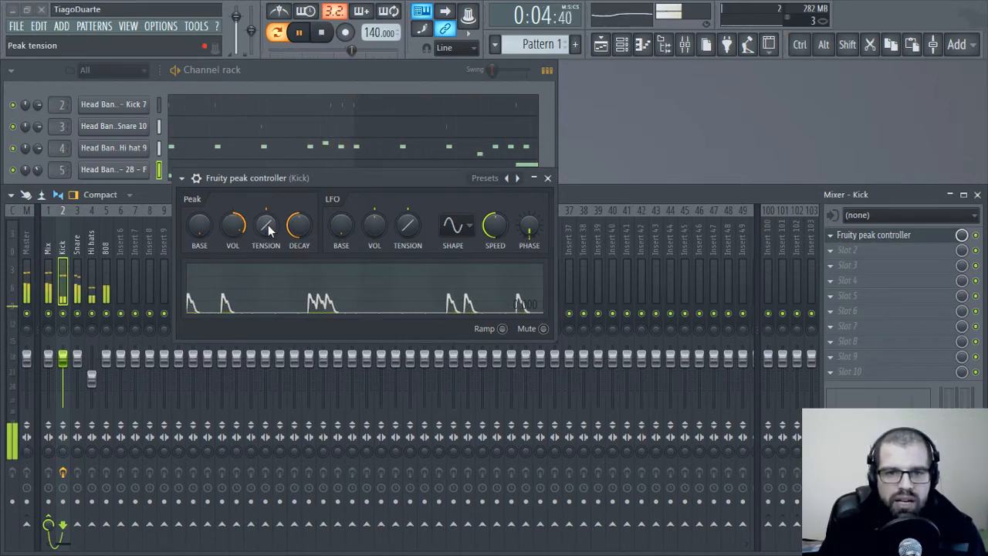
# - Try lower and higher peak Tension values during playback and return the tension to its default
pyautogui.scroll(-5, 266, 225)
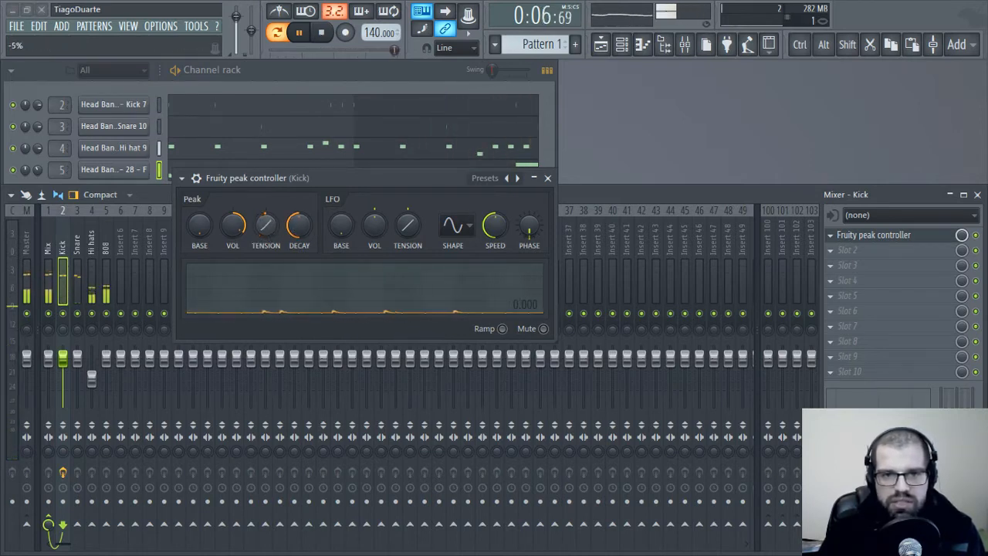
pyautogui.moveTo(265, 224); pyautogui.dragTo(266, 212)
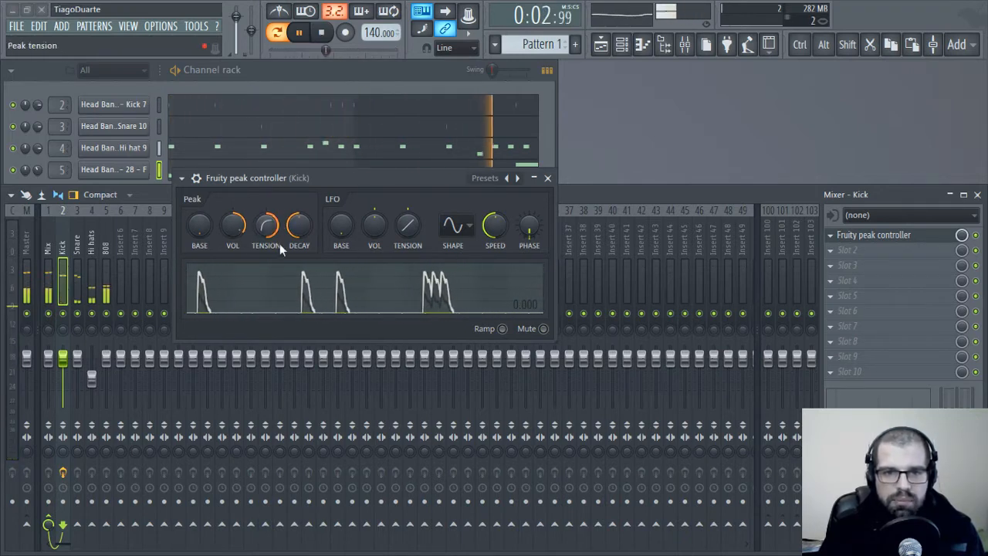
pyautogui.moveTo(279, 244); pyautogui.dragTo(279, 269)
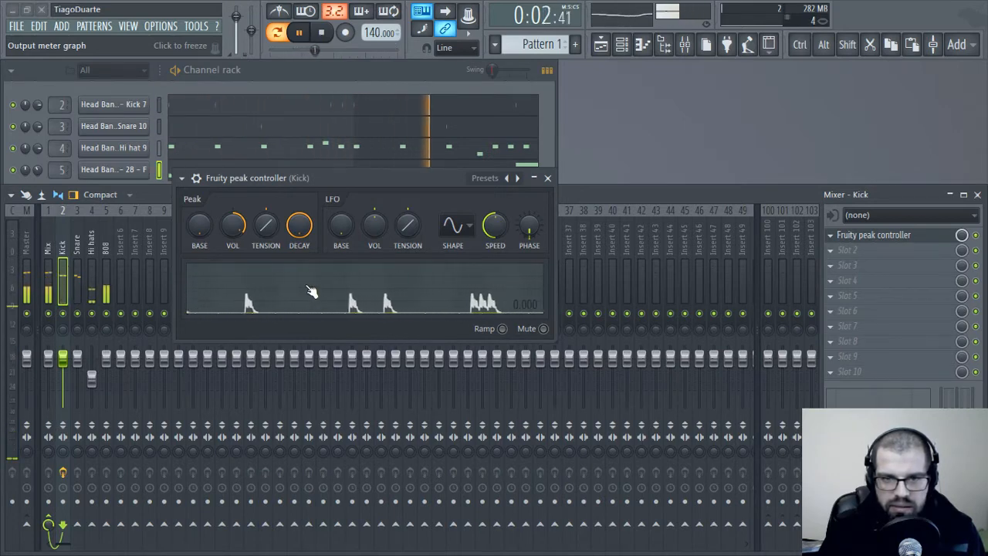
# - Try slowing the peak Decay down to its minimum during playback, and reset the decay
pyautogui.press('space')
pyautogui.press('space')
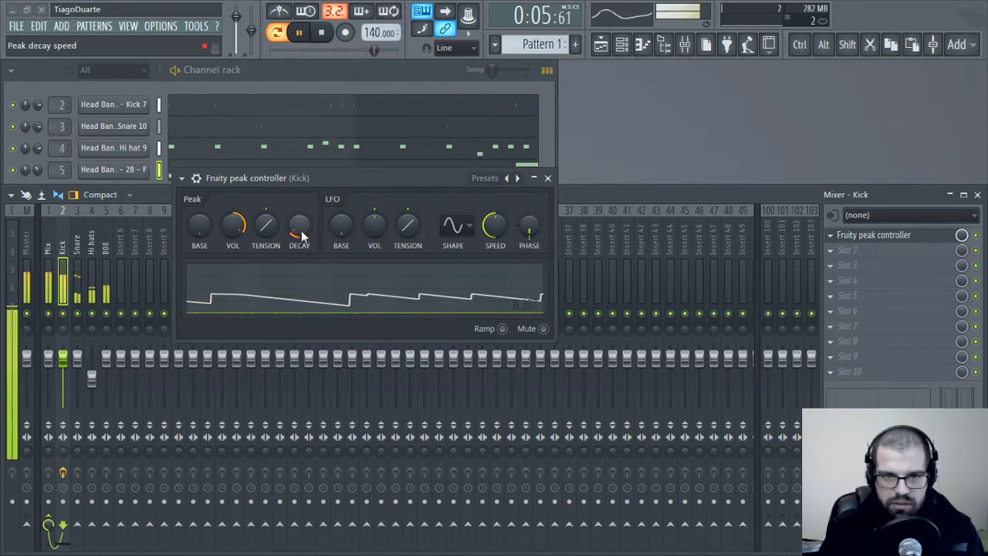
pyautogui.moveTo(297, 225); pyautogui.dragTo(302, 270)
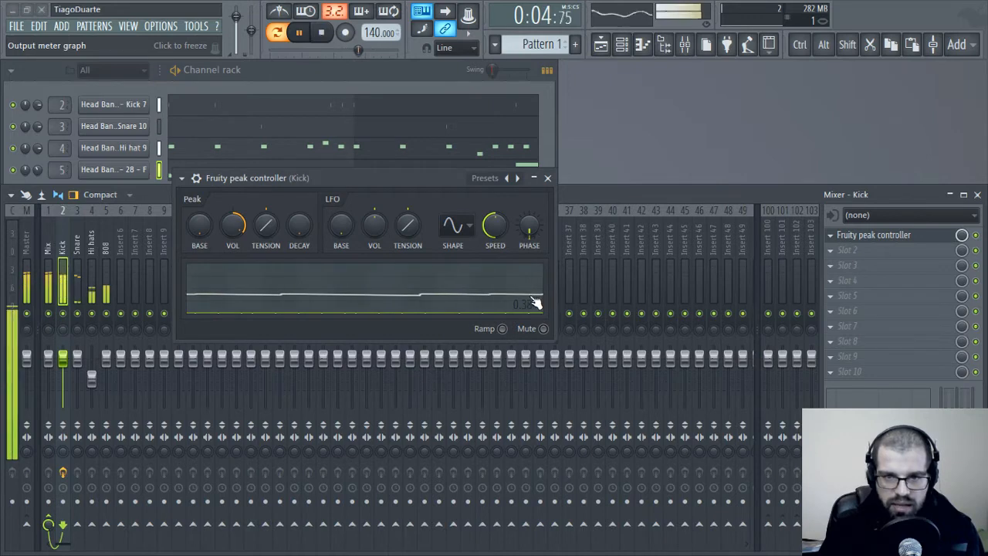
pyautogui.rightClick(306, 230)
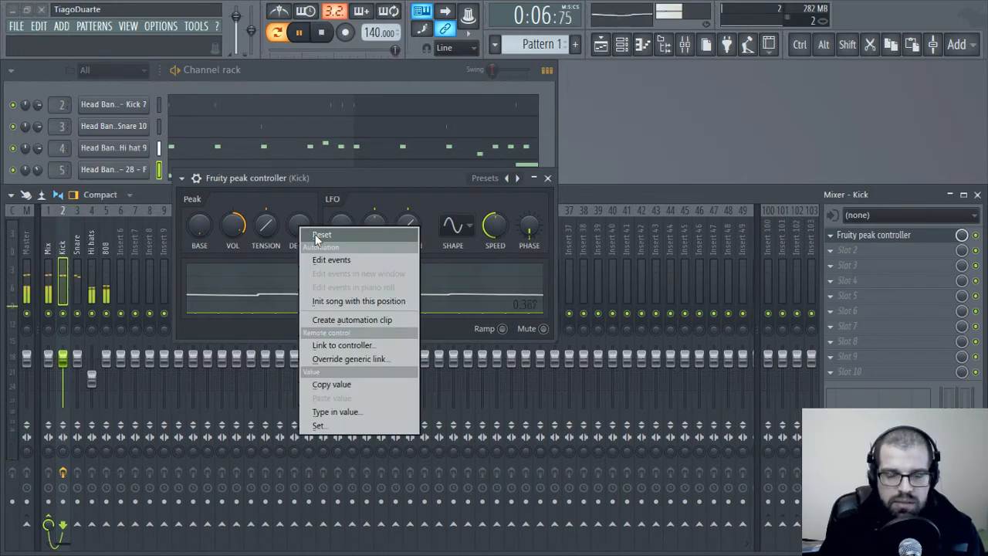
pyautogui.click(314, 234)
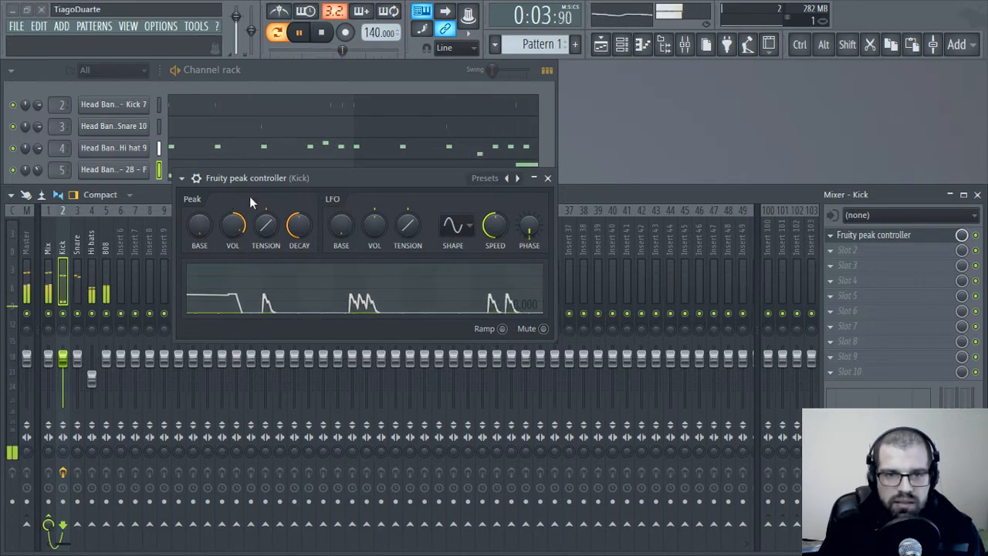
# - Stop playback and move the Kick's Fruity Peak Controller window clear of the named mixer tracks
pyautogui.press('space')
pyautogui.moveTo(348, 177); pyautogui.dragTo(410, 93)
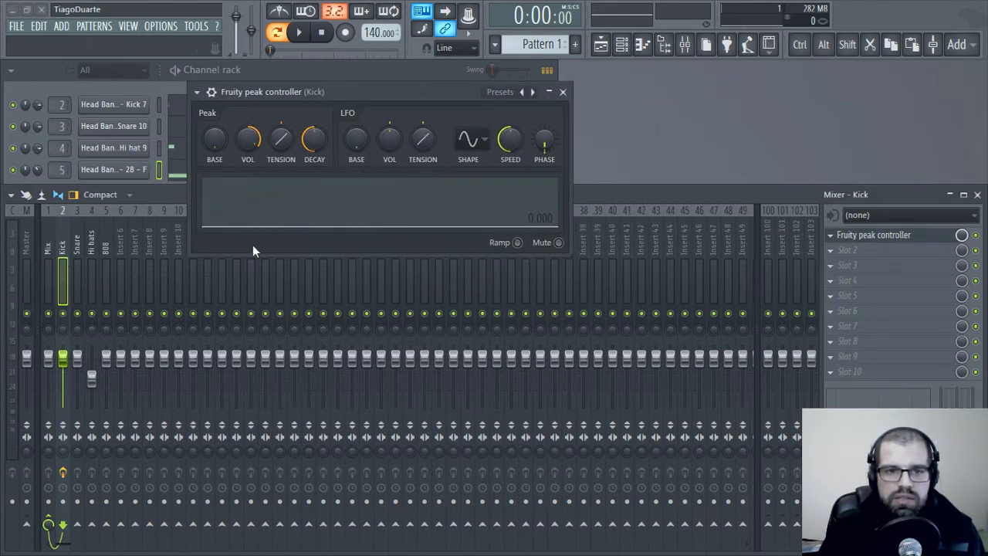
pyautogui.moveTo(357, 93); pyautogui.dragTo(715, 68)
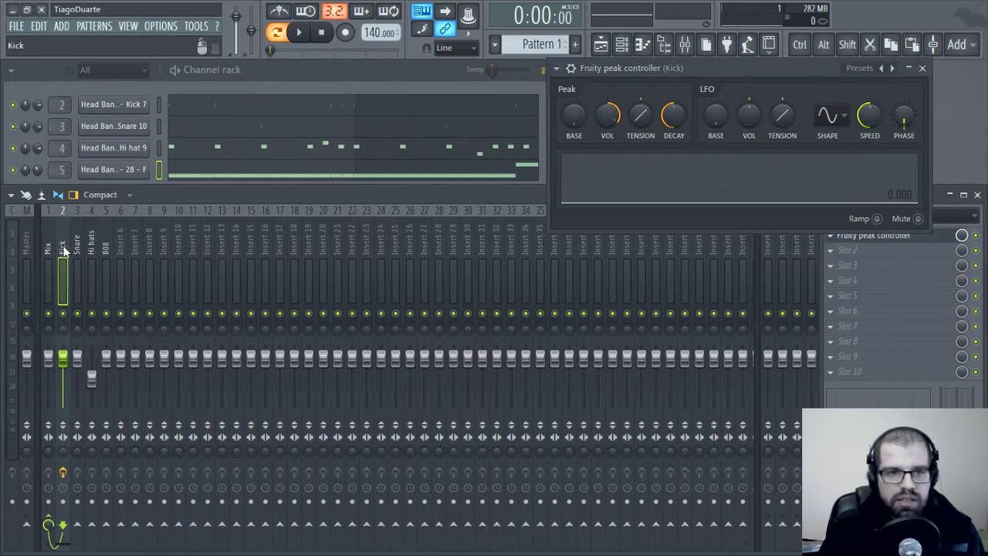
# - Examine the internal controller sources offered for linking the 808's mixer volume, and close the remote control settings without linking
pyautogui.moveTo(107, 359); pyautogui.dragTo(105, 407)
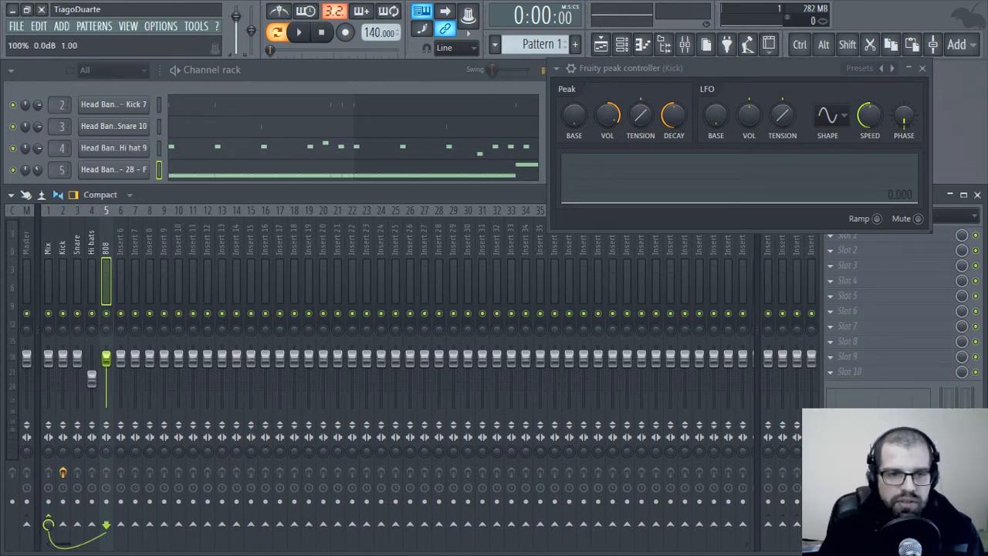
pyautogui.rightClick(108, 358)
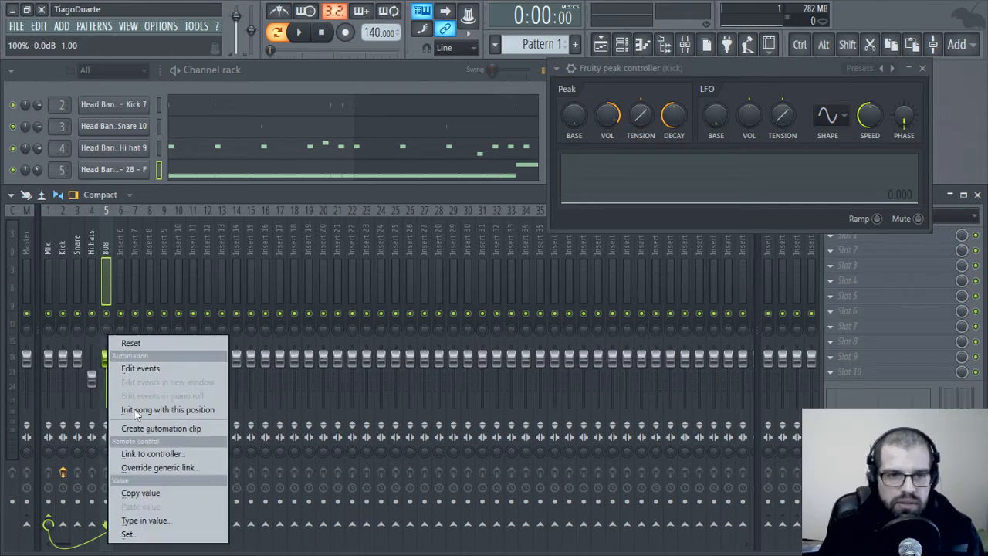
pyautogui.click(168, 455)
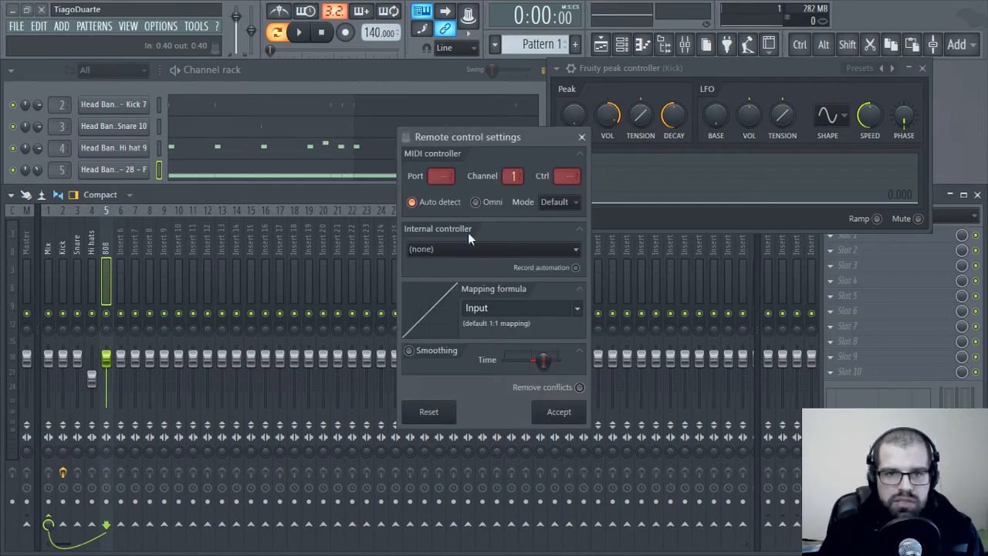
pyautogui.moveTo(523, 139); pyautogui.dragTo(454, 117)
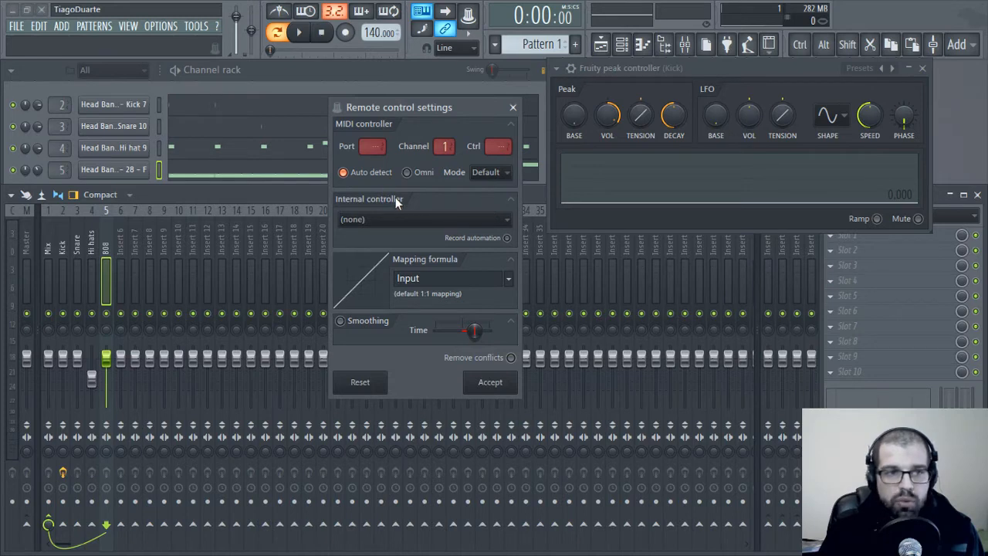
pyautogui.click(504, 220)
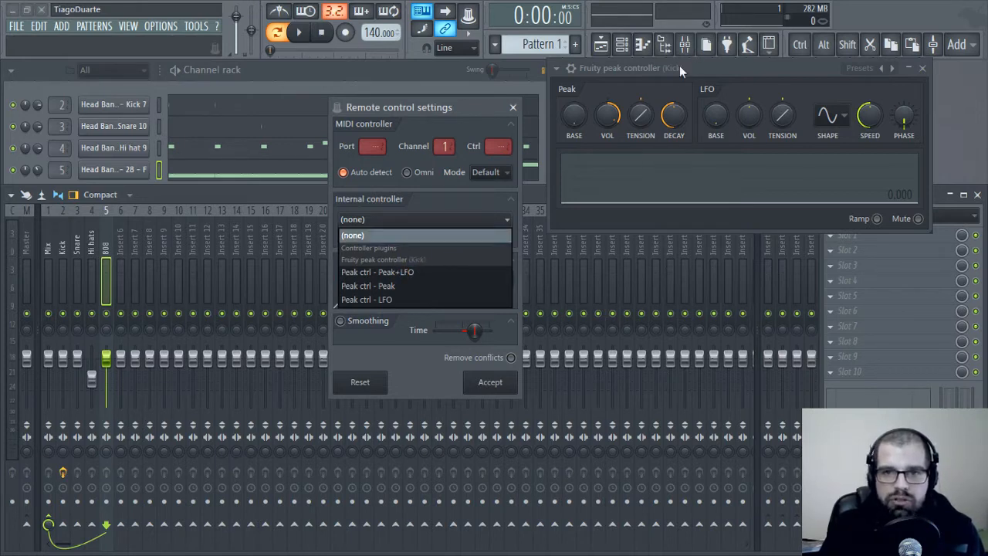
pyautogui.click(379, 383)
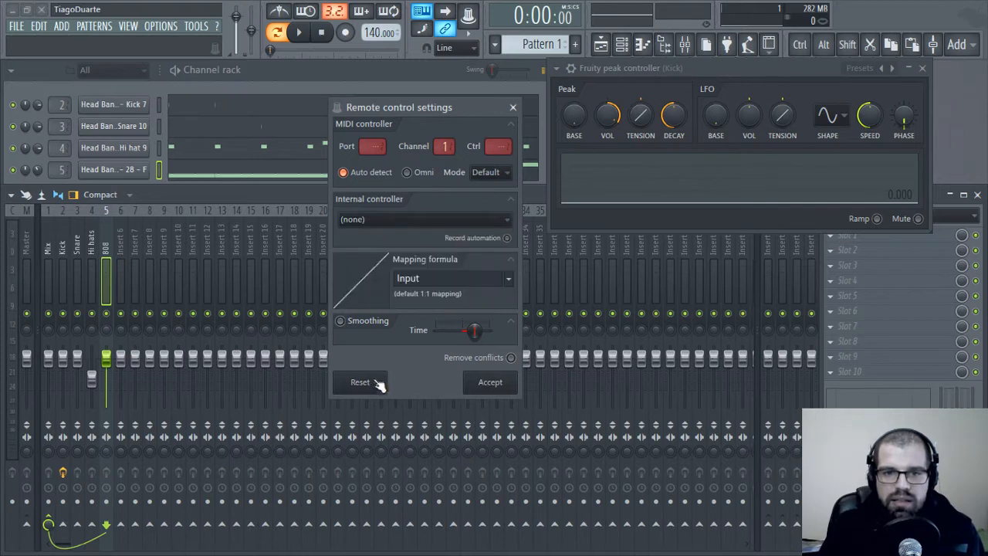
pyautogui.click(512, 107)
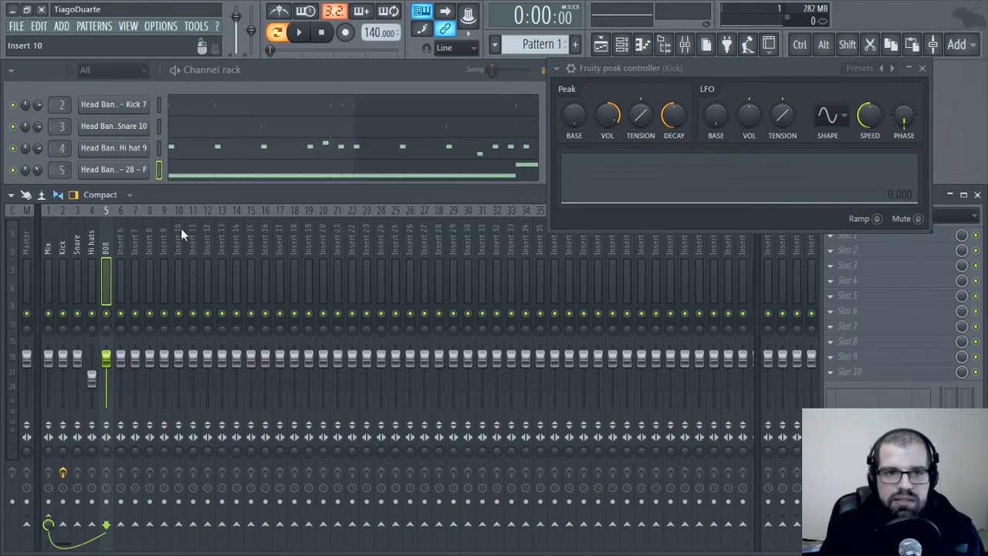
# - Load a Fruity Peak Controller into the first effect slot of the Snare track
pyautogui.click(78, 245)
pyautogui.click(942, 237)
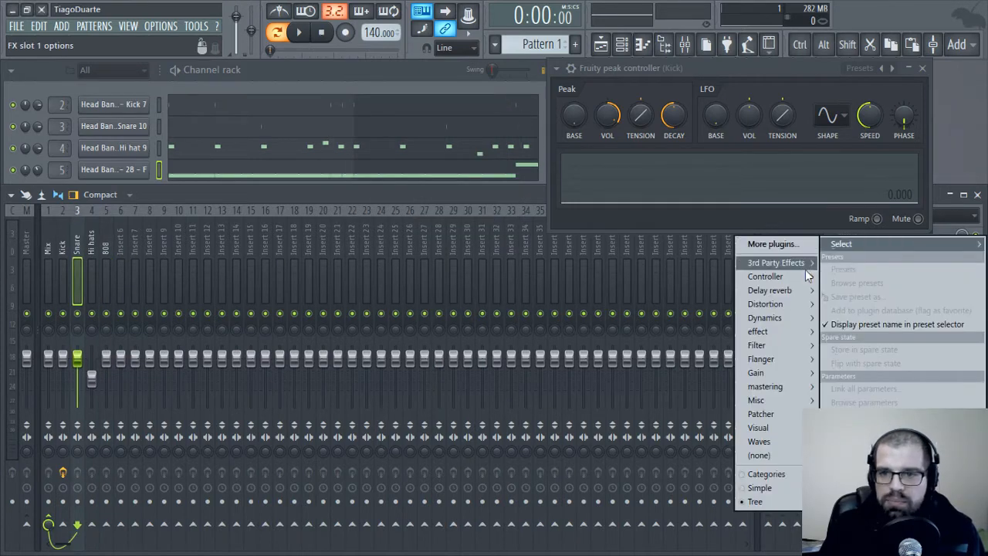
pyautogui.moveTo(781, 277)
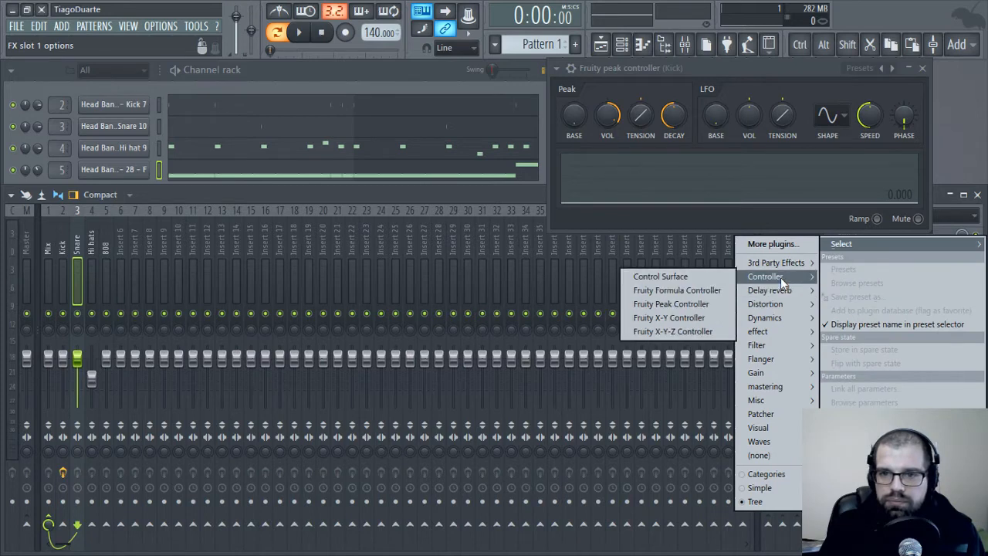
pyautogui.click(701, 304)
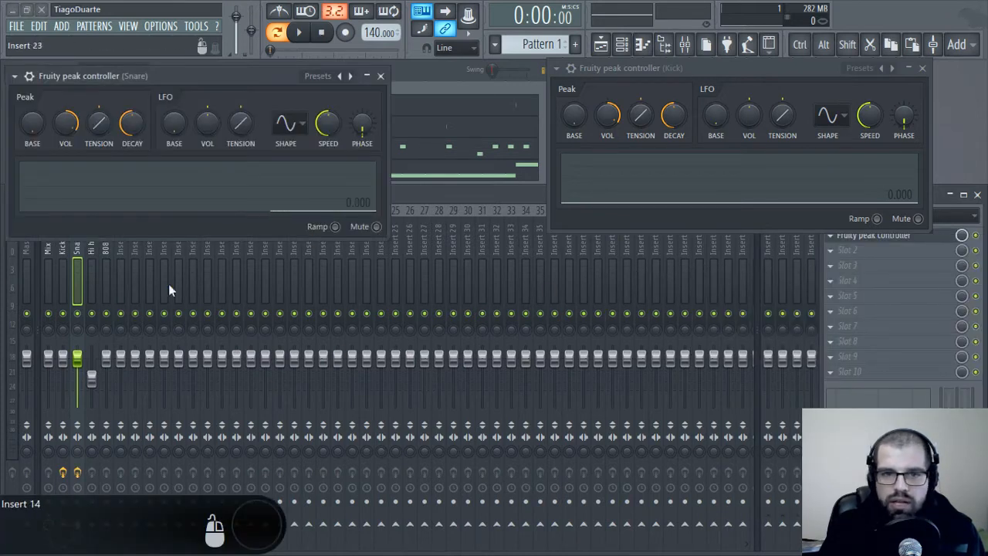
# - Load a Fruity Formula Controller into the Hi hats track's first effect slot, and close the Hi hats and Snare controller windows
pyautogui.click(92, 248)
pyautogui.click(847, 249)
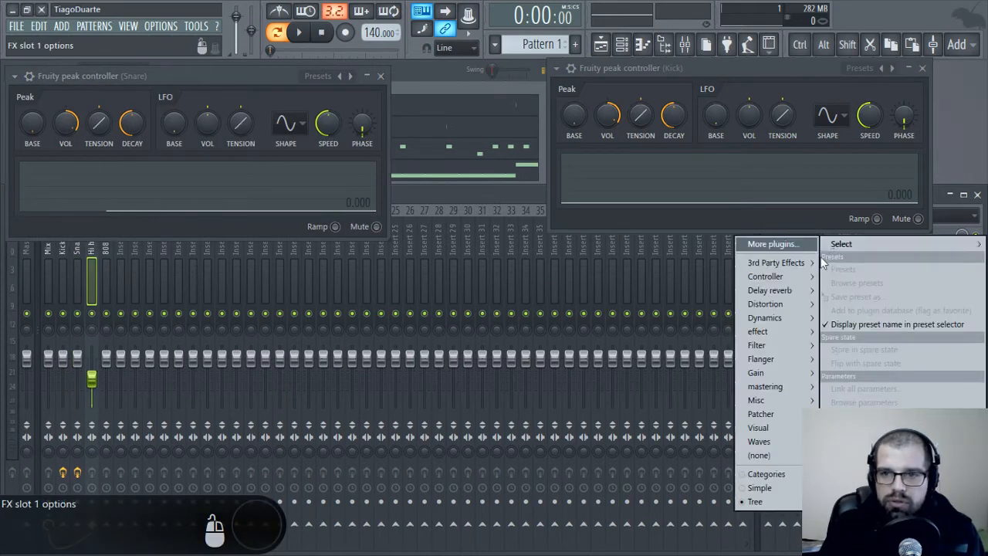
pyautogui.moveTo(776, 280)
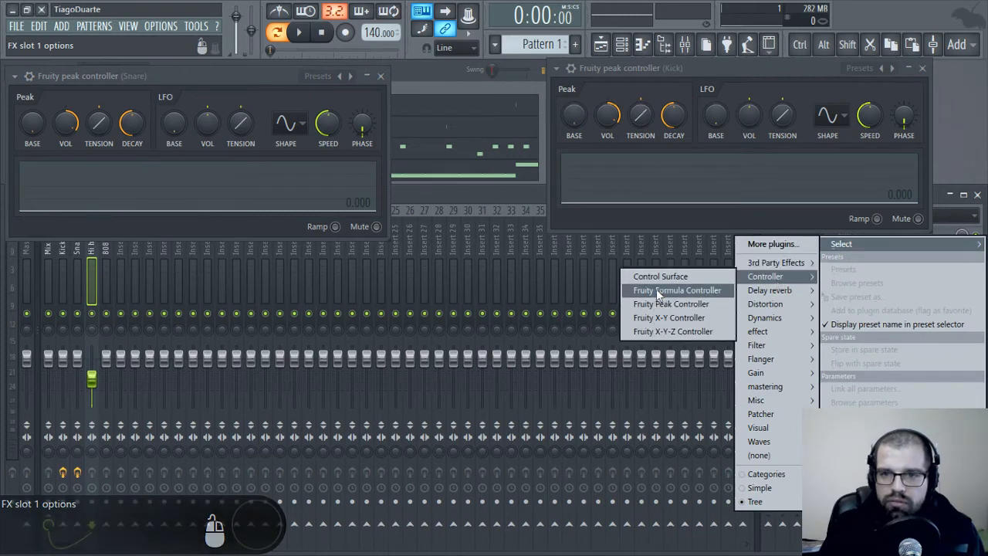
pyautogui.click(685, 291)
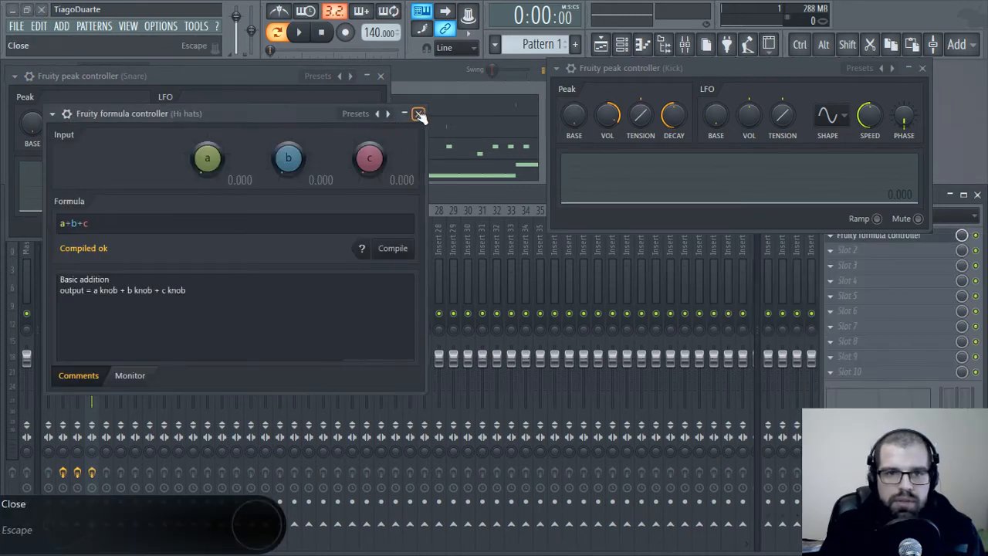
pyautogui.click(420, 116)
pyautogui.click(369, 77)
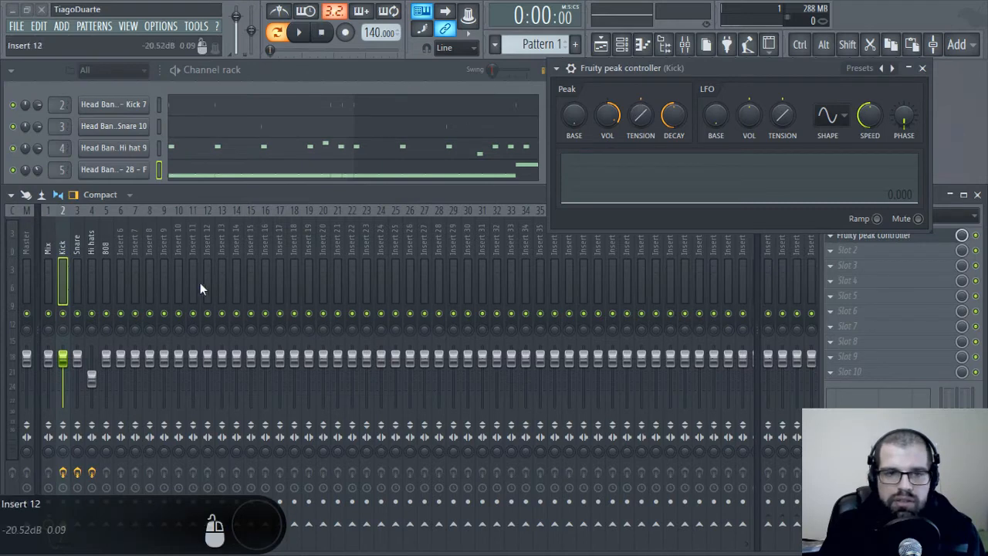
# - Check the controllers on the Kick, Snare and Hi hats tracks and the internal controller list for the 808's volume, without linking anything
pyautogui.click(64, 256)
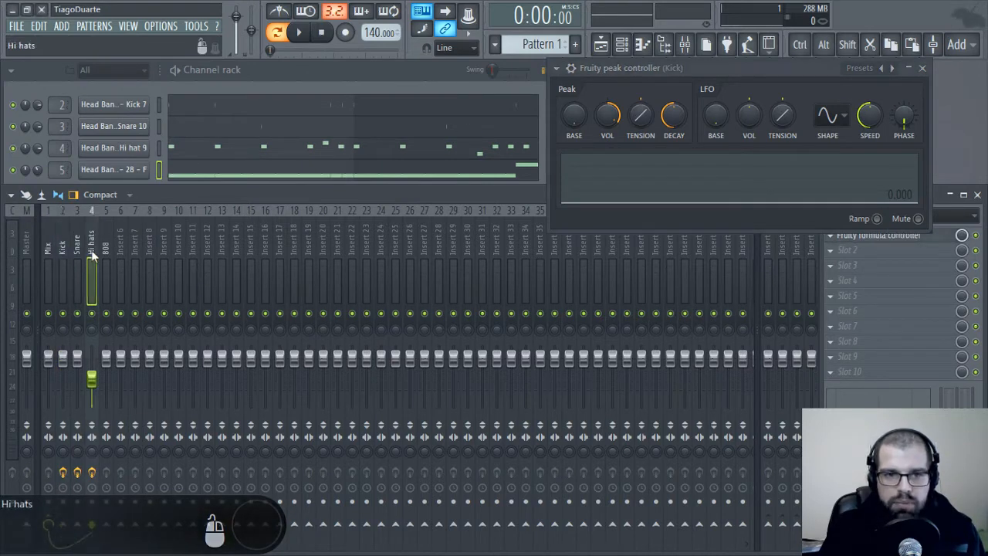
pyautogui.click(77, 251)
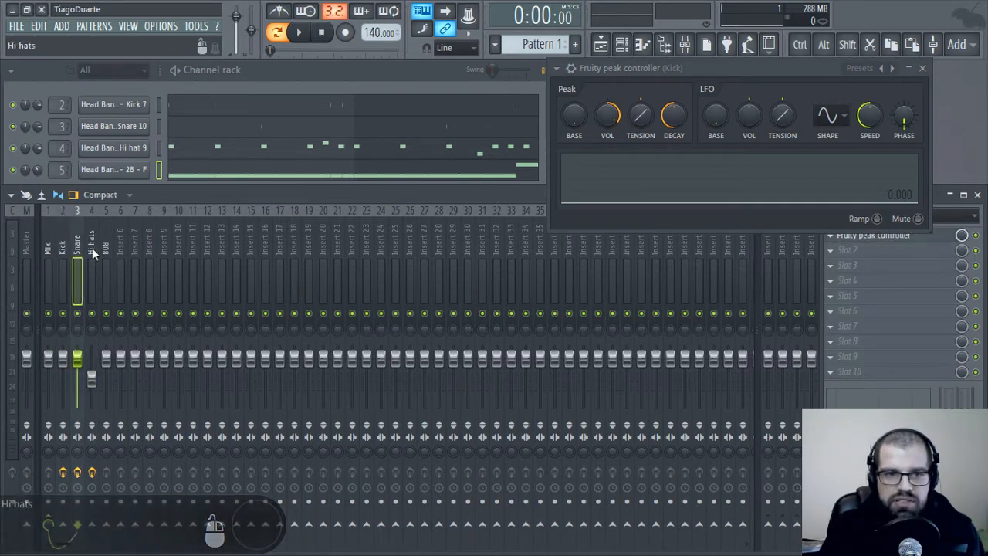
pyautogui.click(92, 248)
pyautogui.click(107, 248)
pyautogui.rightClick(113, 361)
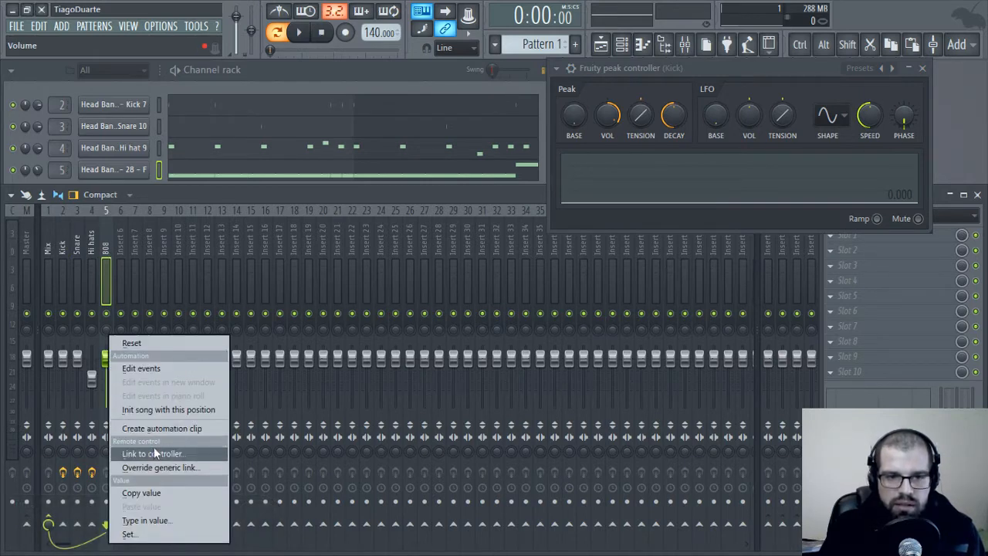
pyautogui.click(172, 454)
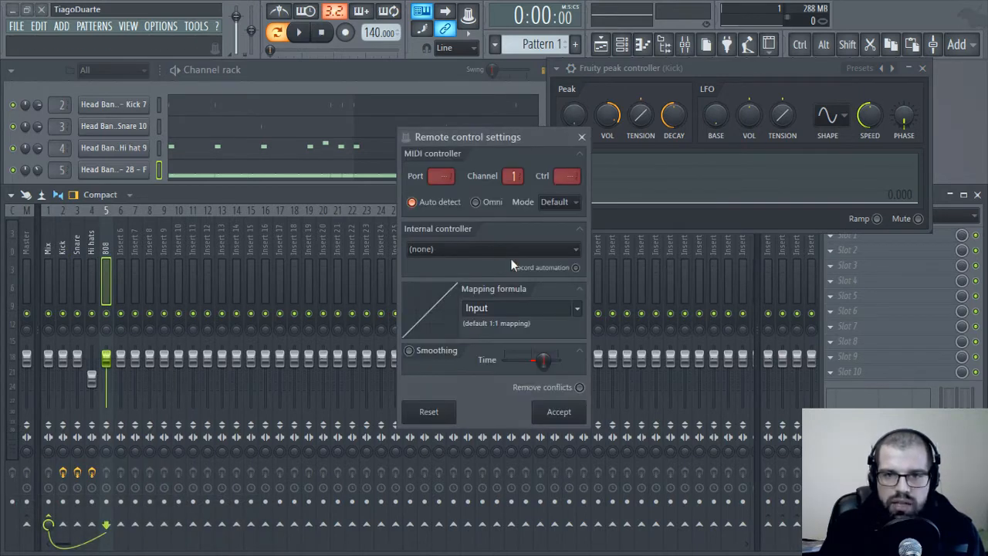
pyautogui.click(577, 251)
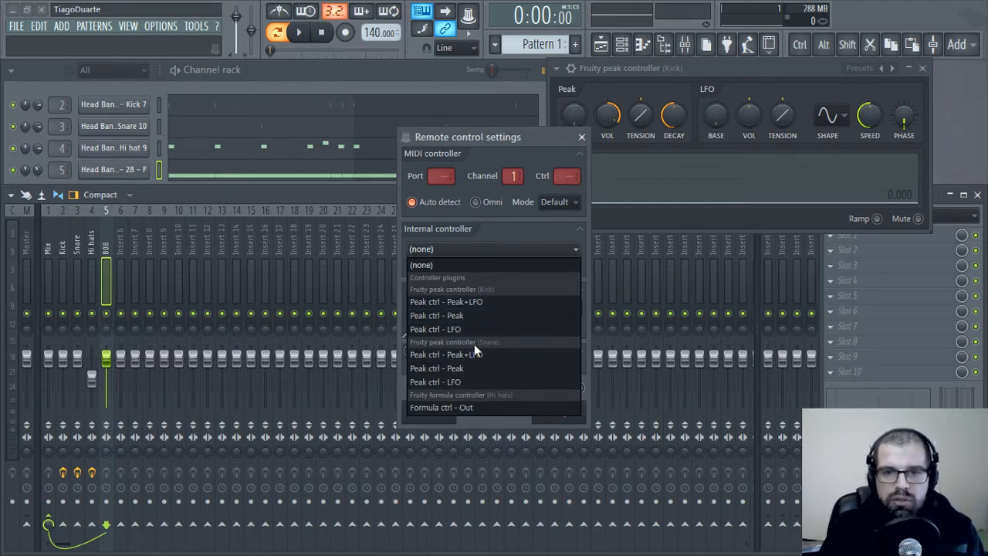
pyautogui.click(582, 136)
pyautogui.click(581, 137)
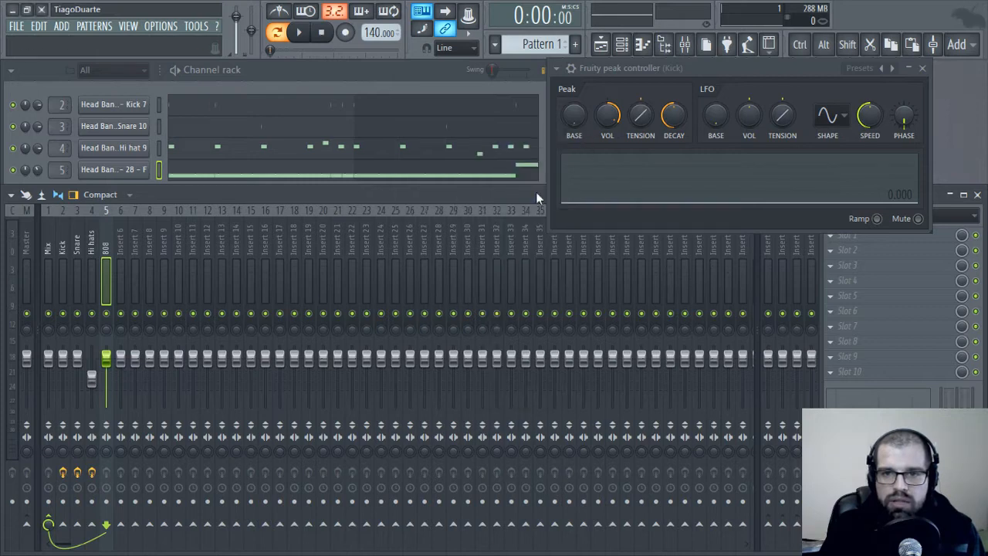
# - Remove the Fruity Formula Controller from the Hi hats track's first effect slot
pyautogui.click(91, 255)
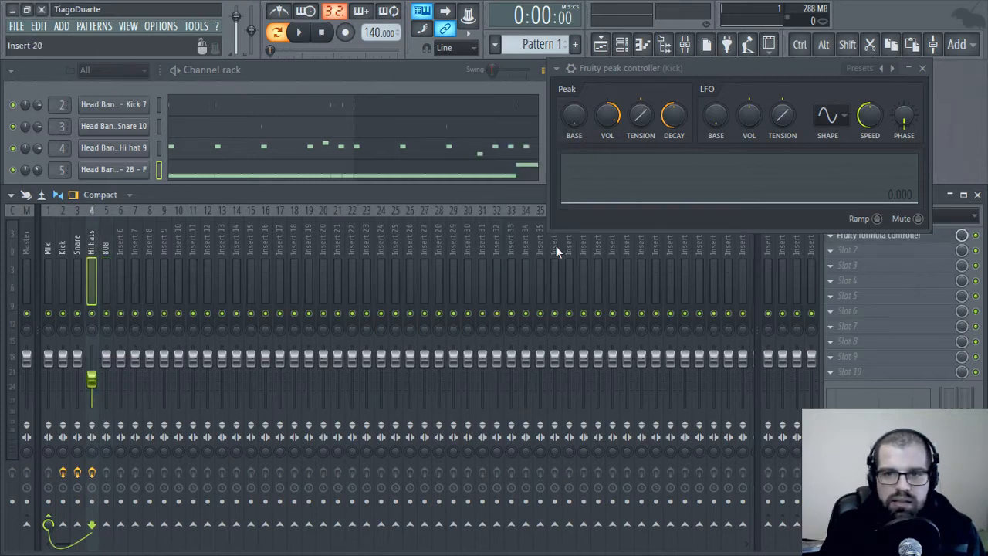
pyautogui.click(836, 236)
pyautogui.moveTo(852, 228)
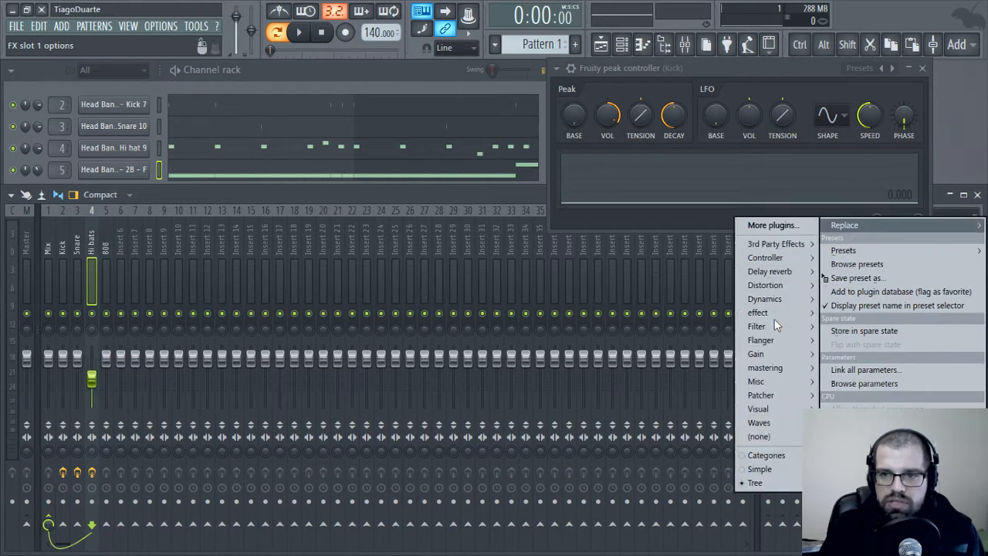
pyautogui.click(778, 442)
pyautogui.click(78, 247)
pyautogui.click(886, 238)
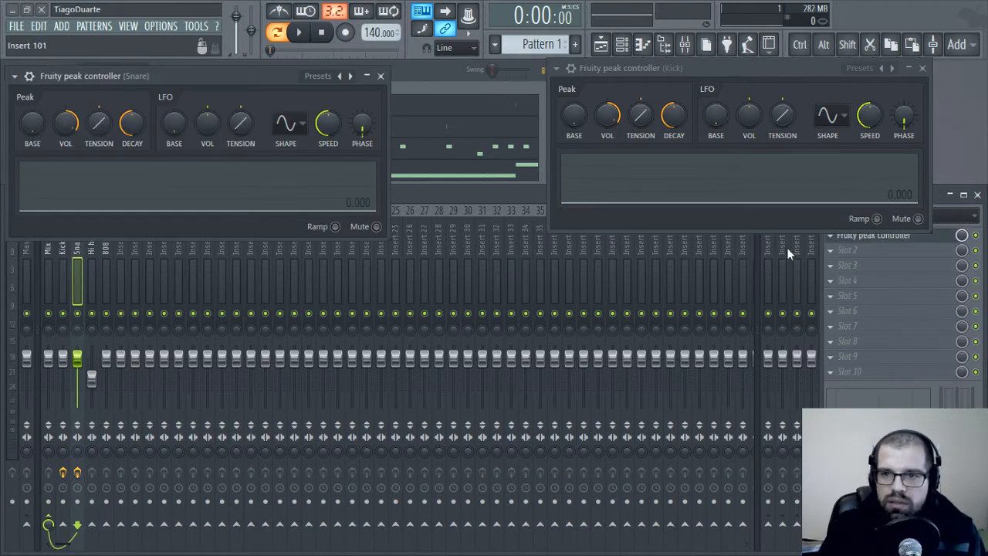
pyautogui.click(826, 222)
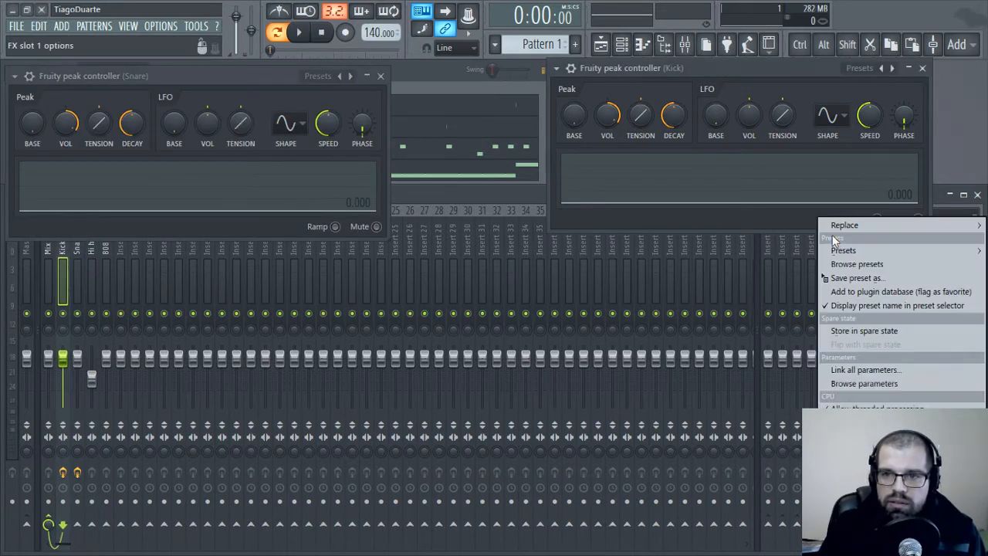
pyautogui.click(831, 235)
pyautogui.moveTo(853, 226)
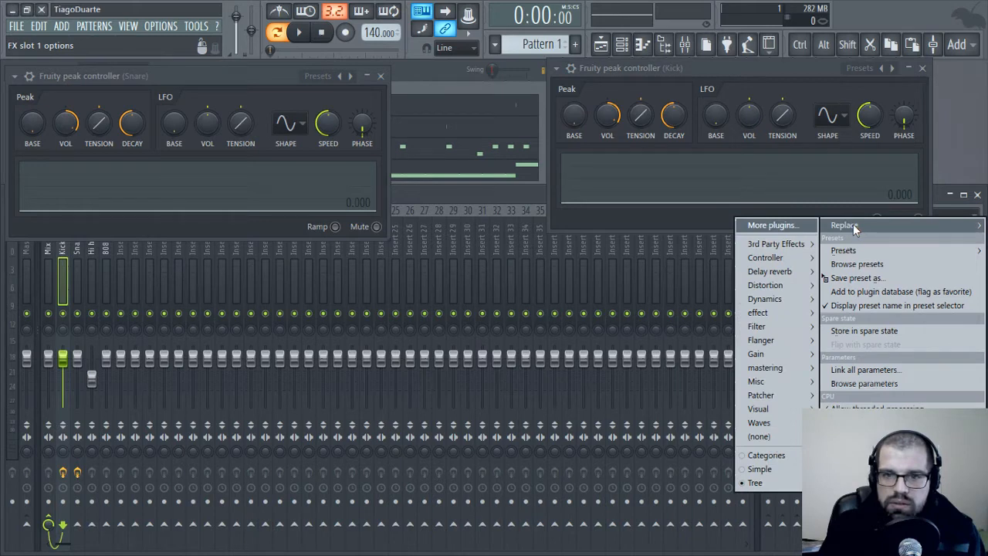
pyautogui.click(380, 76)
pyautogui.click(77, 247)
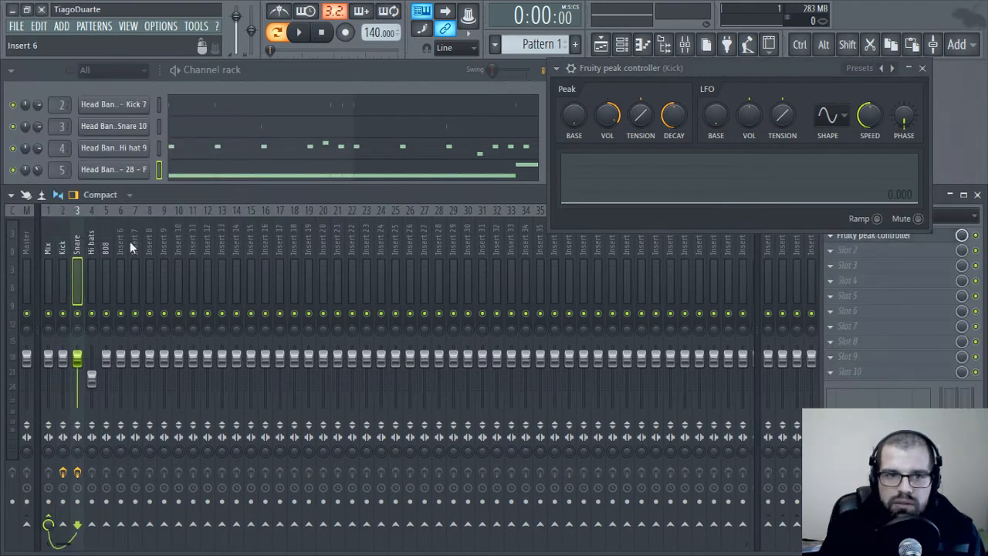
# - Remove the Fruity Peak Controller from the Kick track's first effect slot
pyautogui.moveTo(726, 68); pyautogui.dragTo(492, 61)
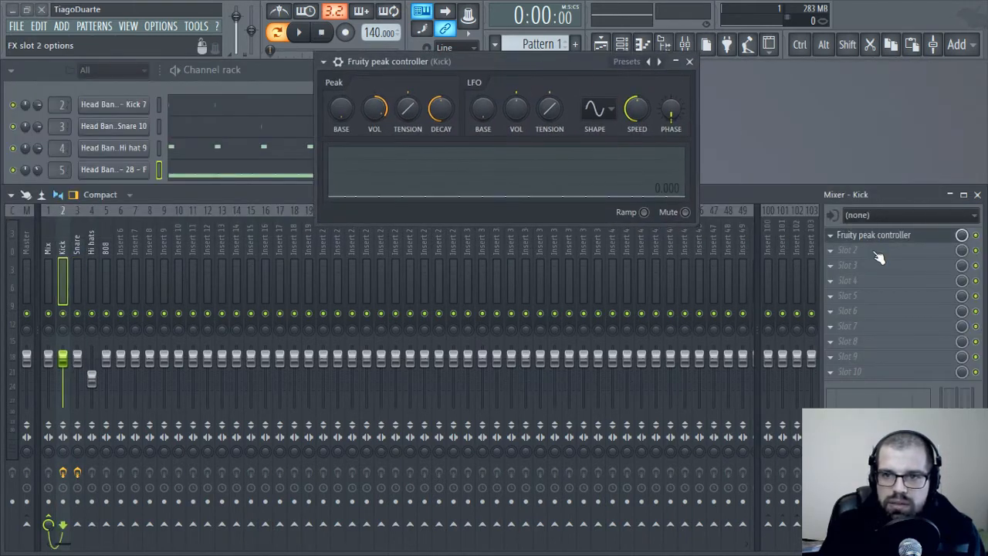
pyautogui.click(837, 239)
pyautogui.moveTo(844, 225)
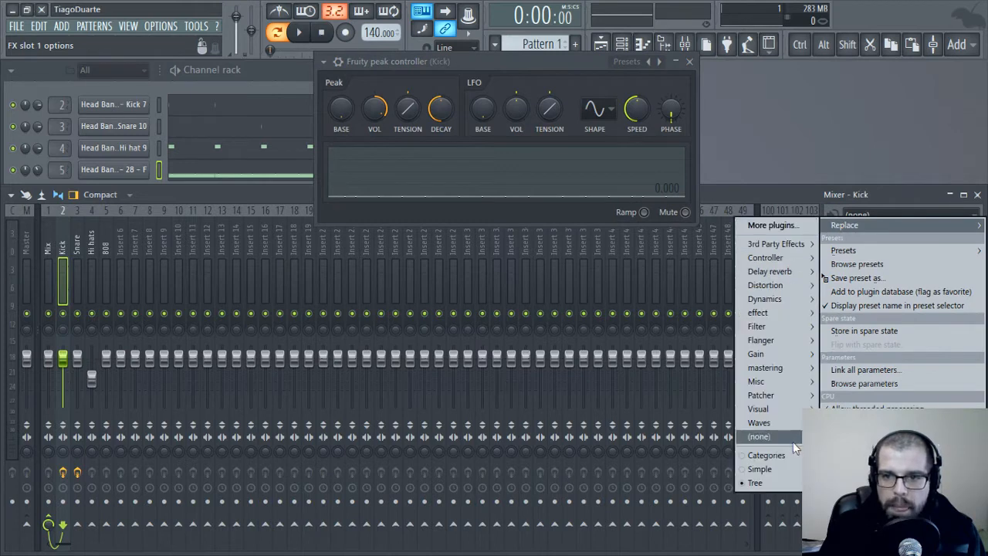
pyautogui.click(793, 441)
# - Remove the Fruity Peak Controller from the Snare track's first effect slot
pyautogui.click(78, 247)
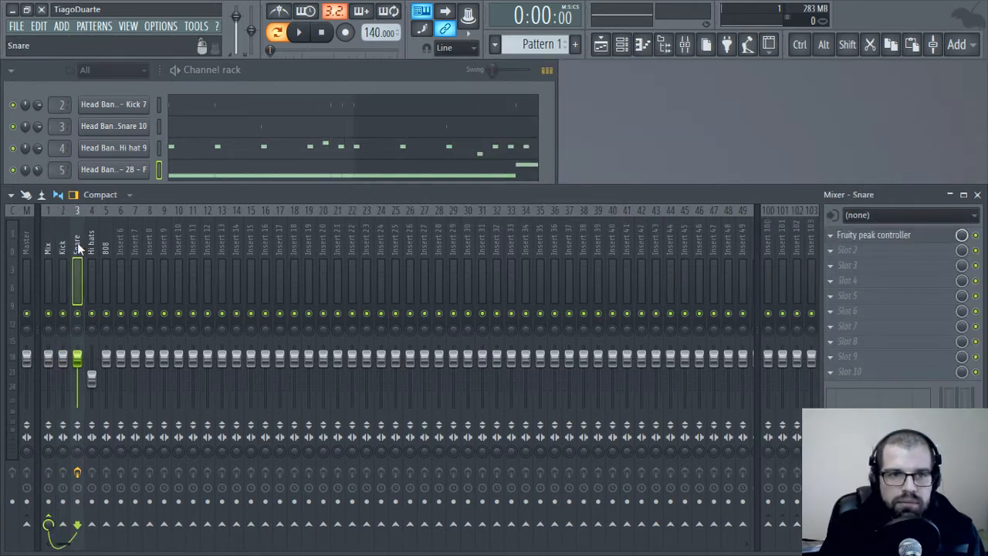
pyautogui.click(832, 235)
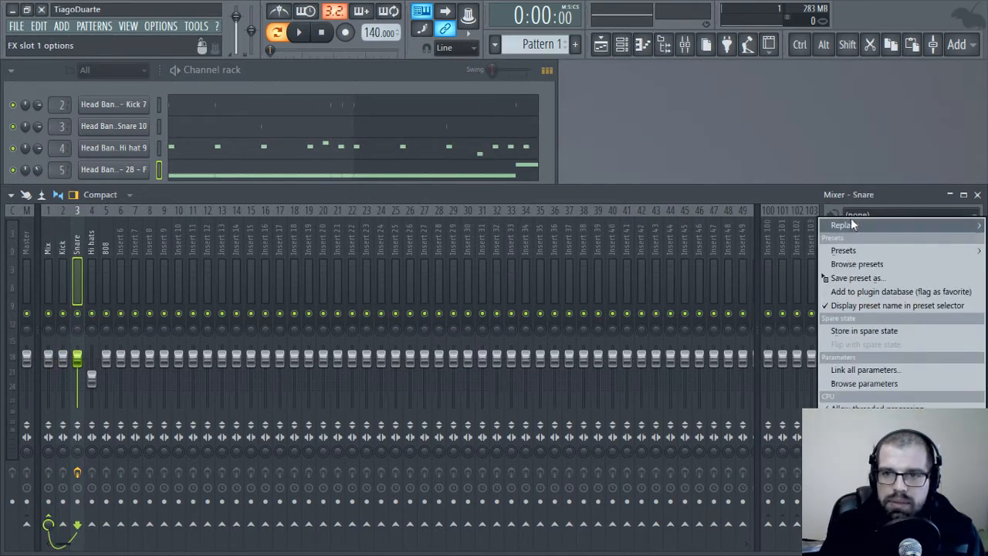
pyautogui.moveTo(851, 221)
pyautogui.click(763, 437)
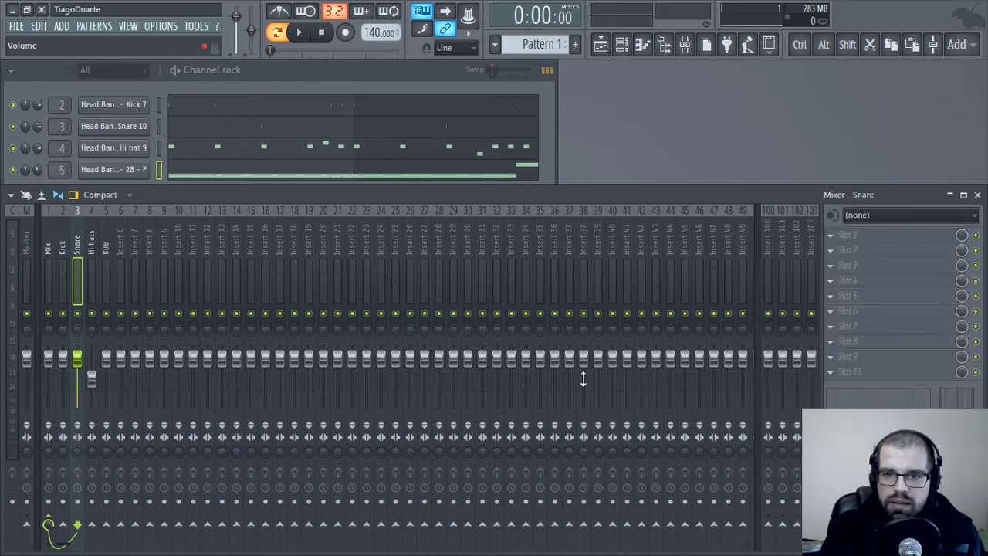
# - Load Fruity Peak Controller into the first effect slot of the Kick mixer track
pyautogui.click(63, 247)
pyautogui.click(831, 234)
pyautogui.moveTo(859, 247)
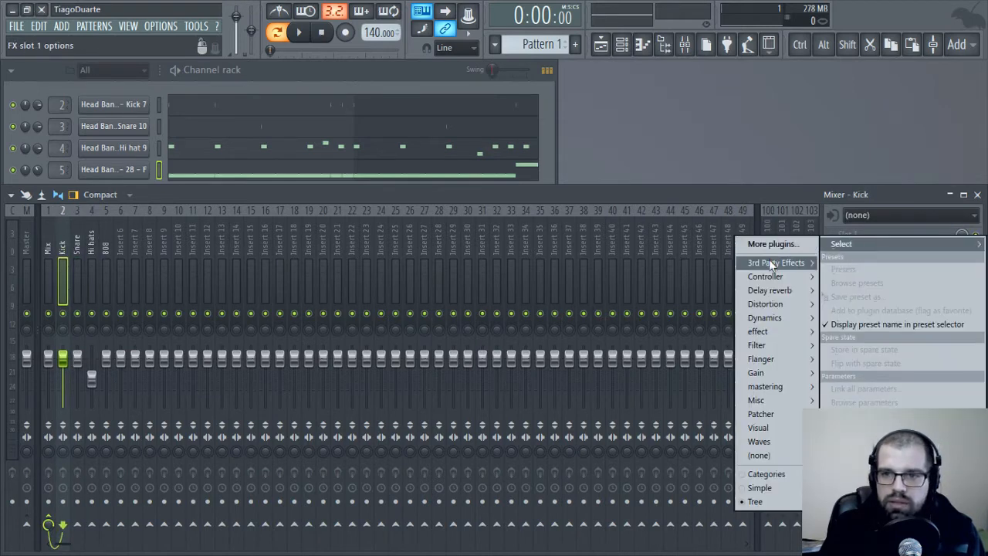
pyautogui.moveTo(771, 282)
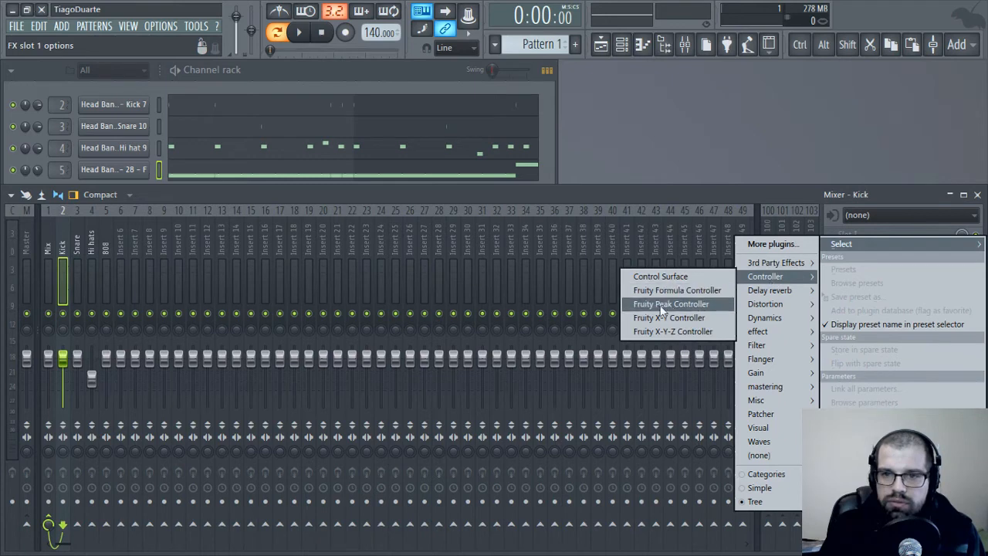
pyautogui.click(665, 304)
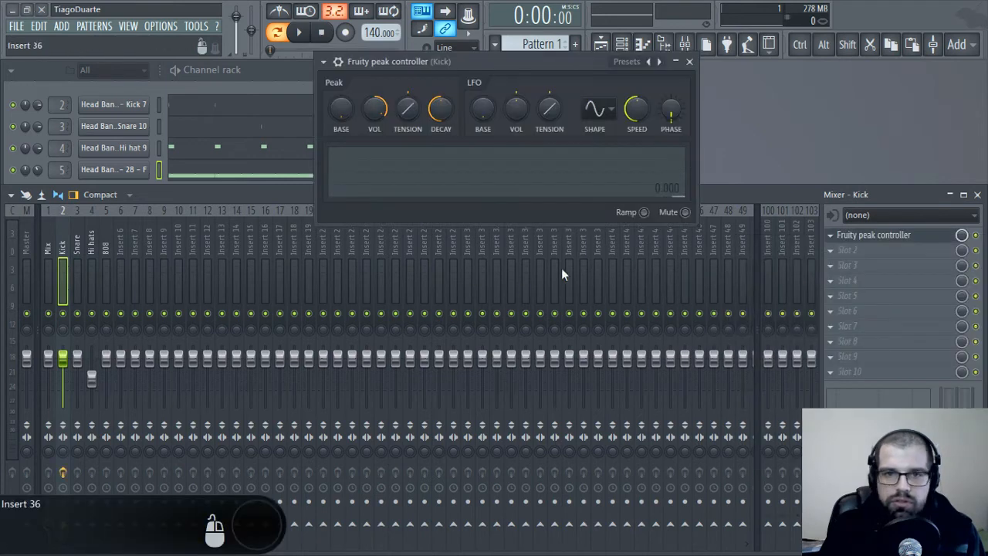
# - Link the 808 track's volume fader to the Kick's internal controller Peak ctrl - Peak
pyautogui.click(106, 249)
pyautogui.rightClick(110, 354)
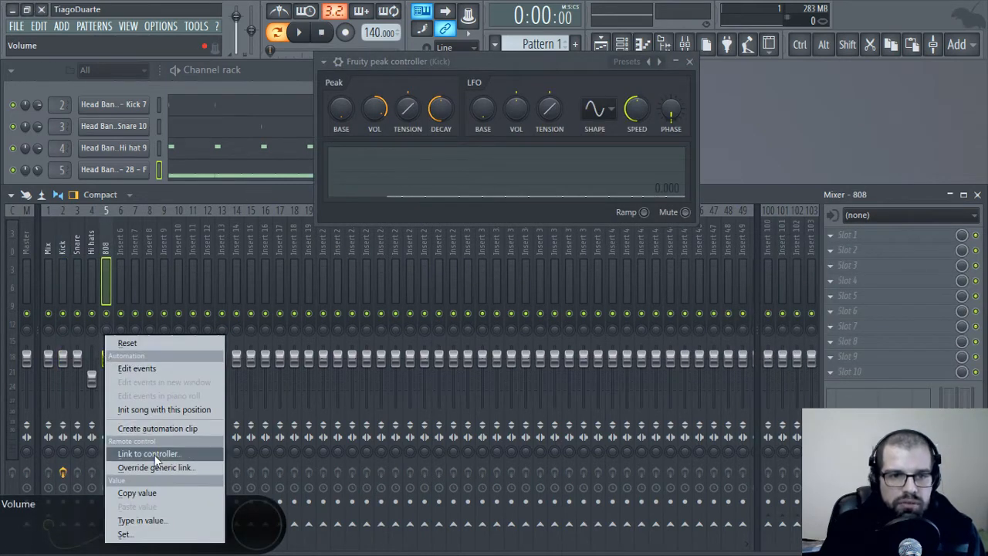
pyautogui.click(179, 454)
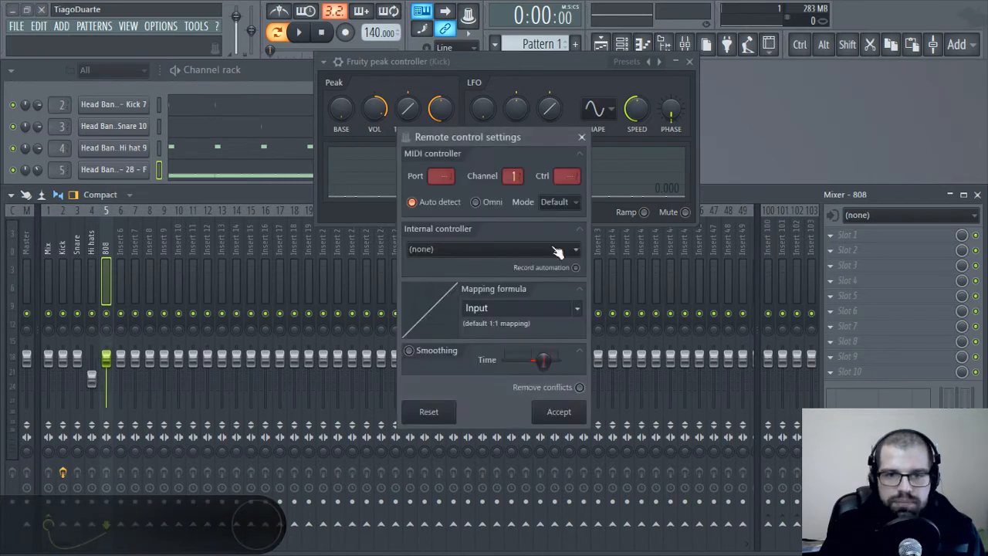
pyautogui.click(560, 250)
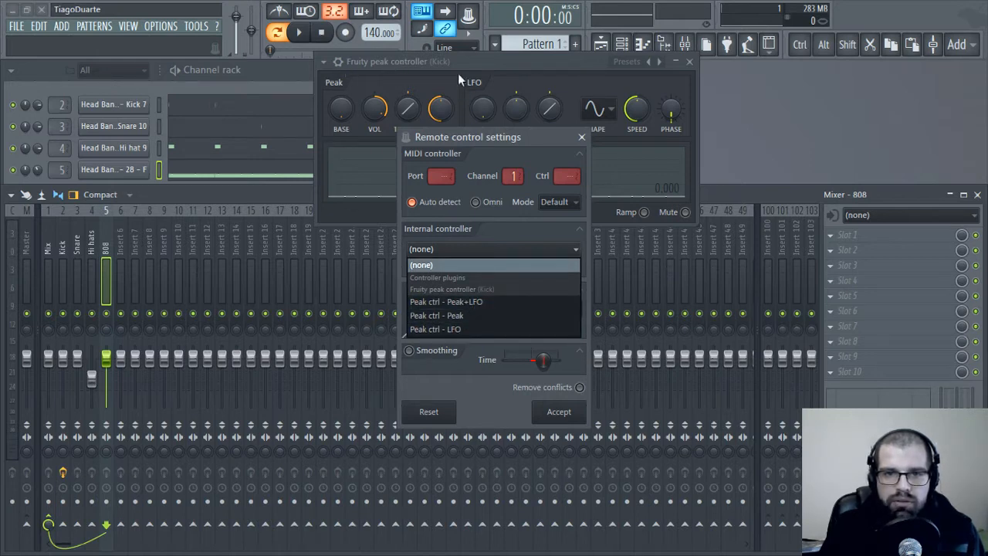
pyautogui.click(462, 317)
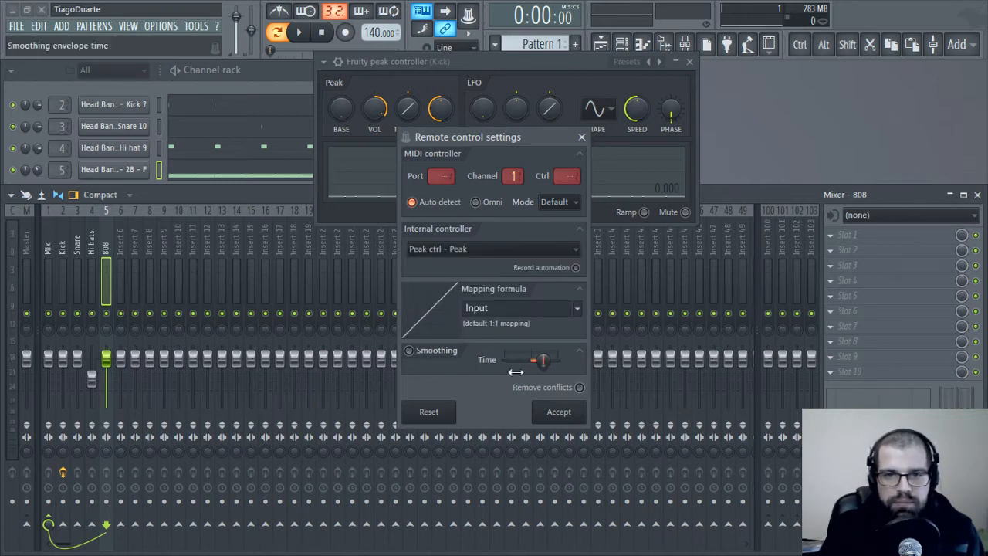
pyautogui.click(562, 412)
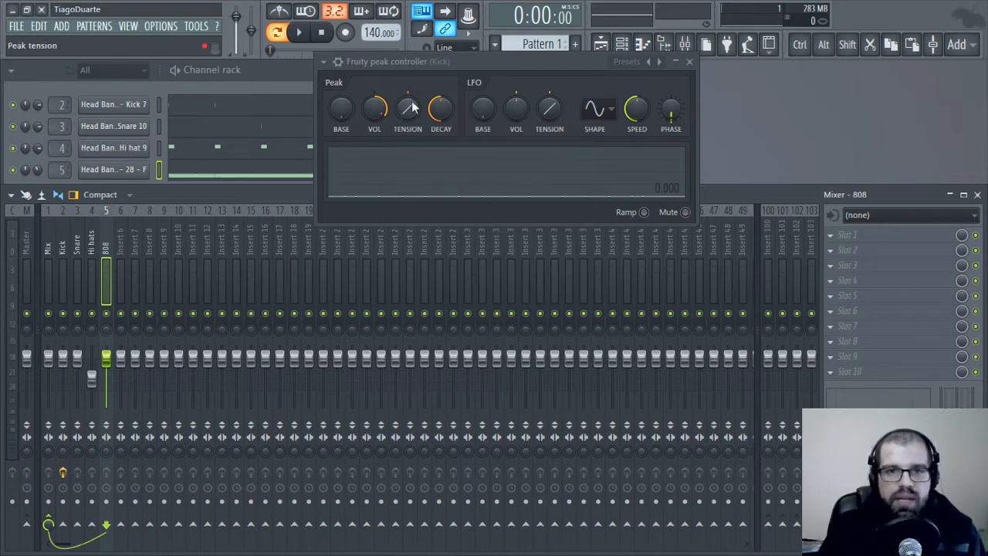
# - Try a higher Peak volume, a slower decay and an 8% base in the Kick's peak controller while playing the pattern
pyautogui.moveTo(446, 64); pyautogui.dragTo(500, 141)
pyautogui.press('space')
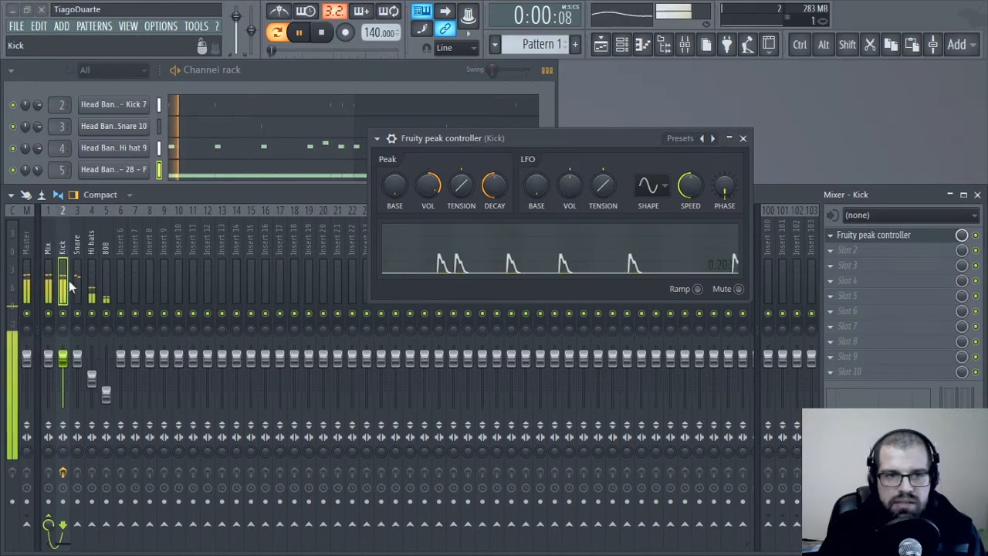
pyautogui.moveTo(106, 393); pyautogui.dragTo(106, 406)
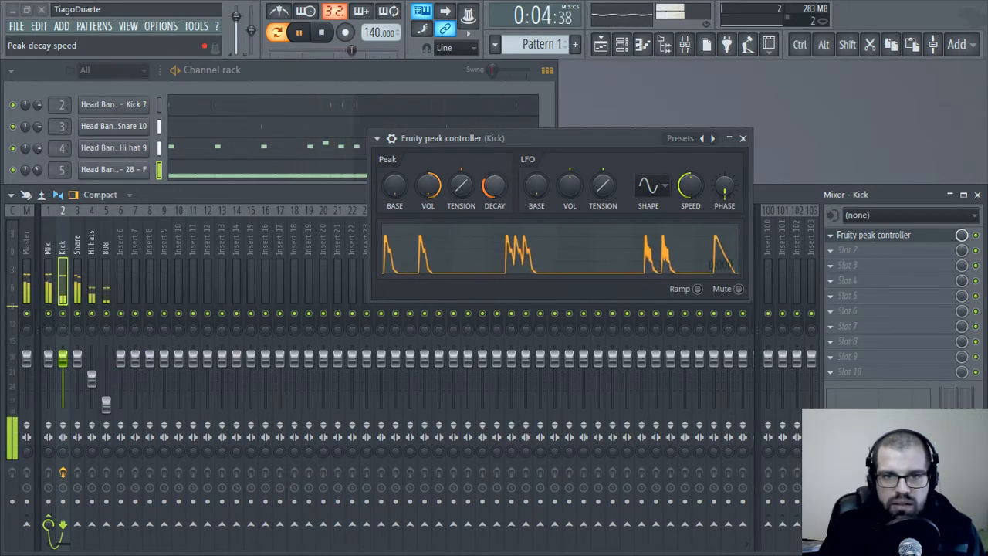
pyautogui.moveTo(494, 185); pyautogui.dragTo(496, 195)
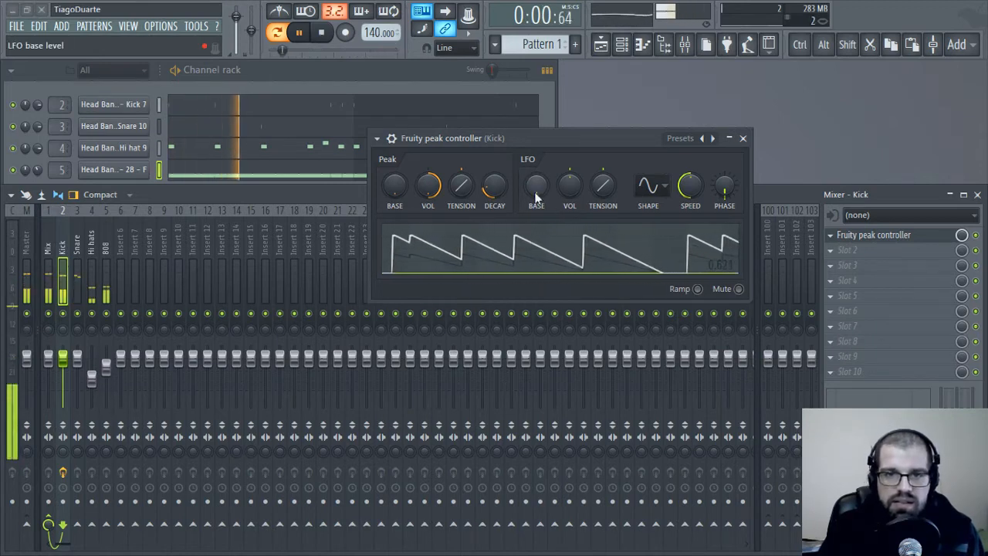
pyautogui.click(395, 188)
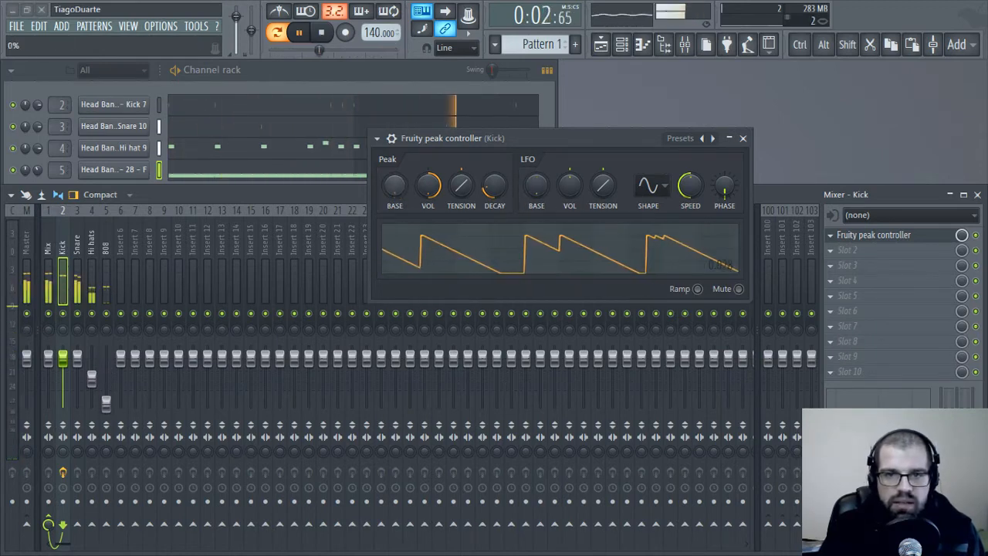
pyautogui.moveTo(395, 187); pyautogui.dragTo(395, 183)
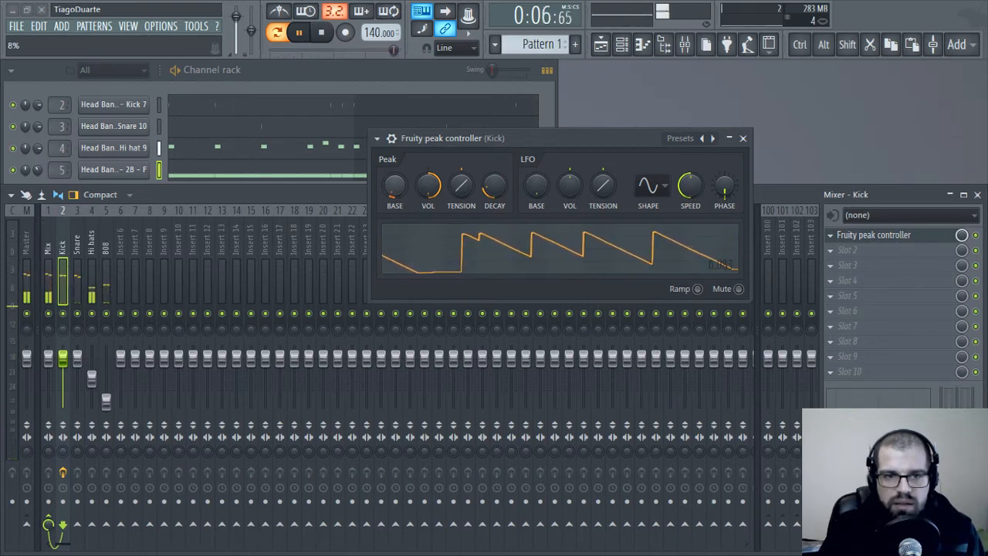
pyautogui.moveTo(105, 399); pyautogui.dragTo(106, 357)
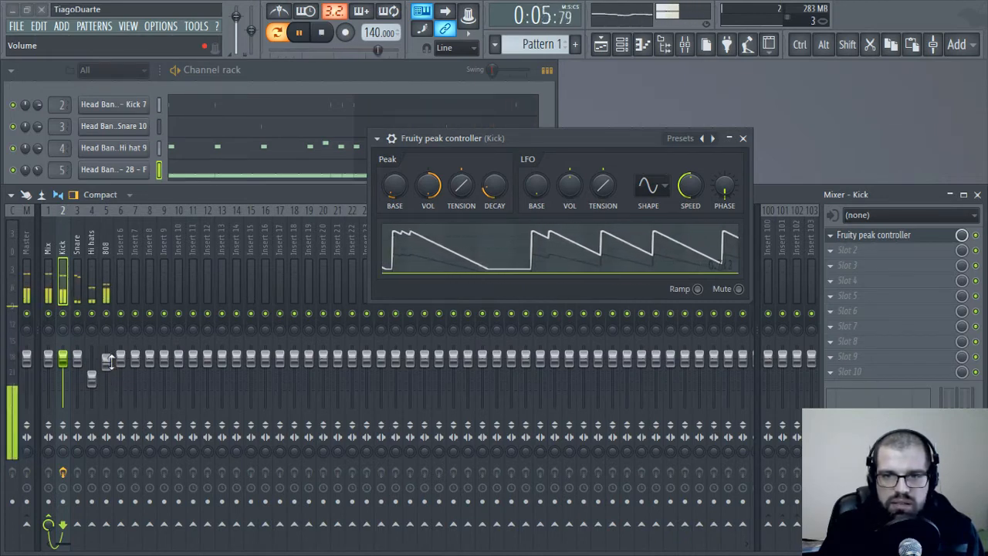
pyautogui.moveTo(108, 362)
pyautogui.mouseDown()
pyautogui.moveTo(107, 390)
pyautogui.moveTo(107, 376)
pyautogui.mouseUp()
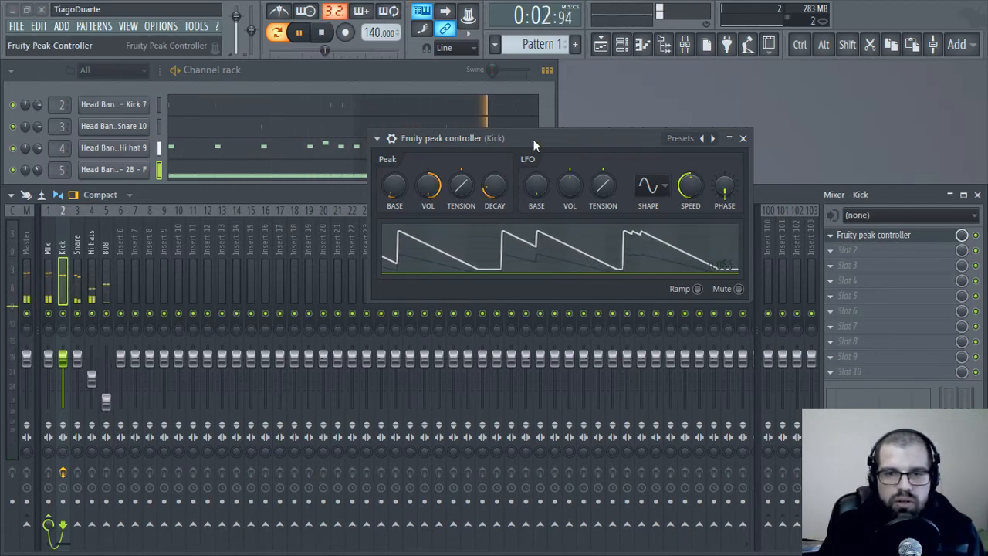
pyautogui.press('space')
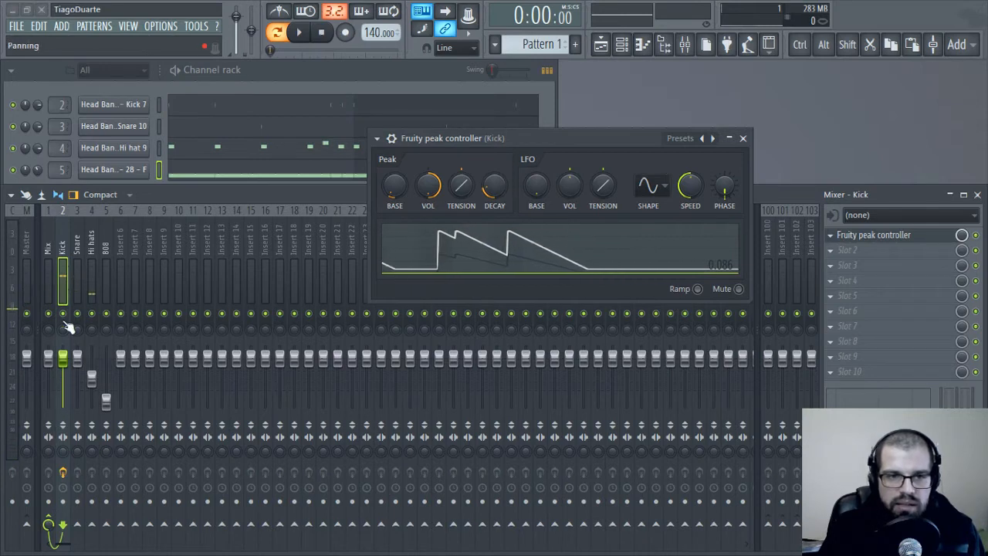
# - Reset the Peak decay, and set the Peak volume to 100% and the Peak base to 0% in the Kick's peak controller
pyautogui.click(106, 244)
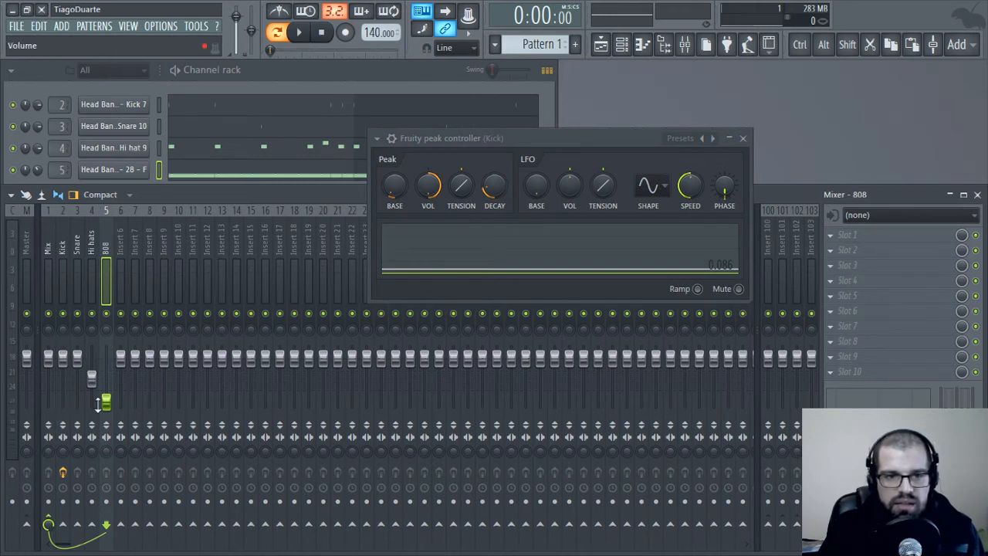
pyautogui.rightClick(492, 187)
pyautogui.click(507, 193)
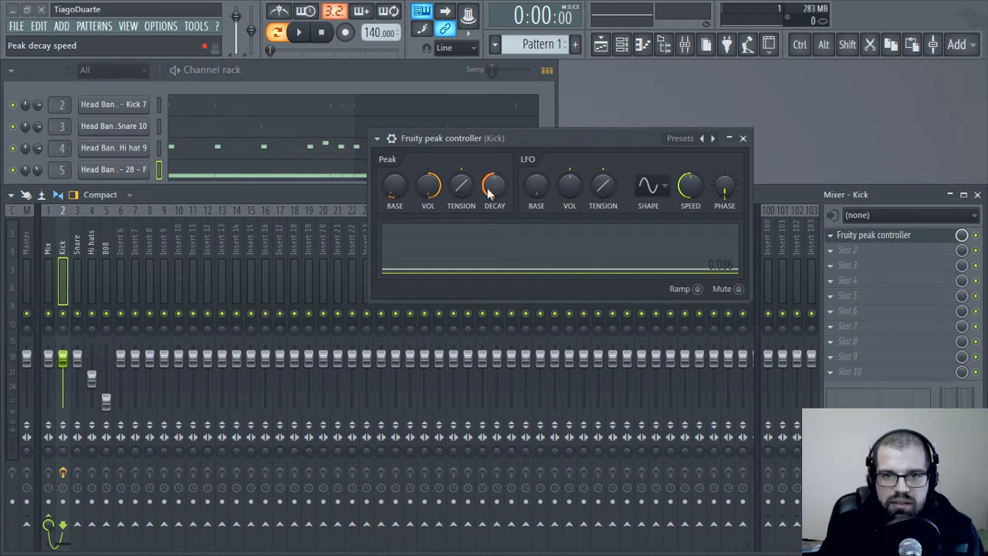
pyautogui.click(428, 185)
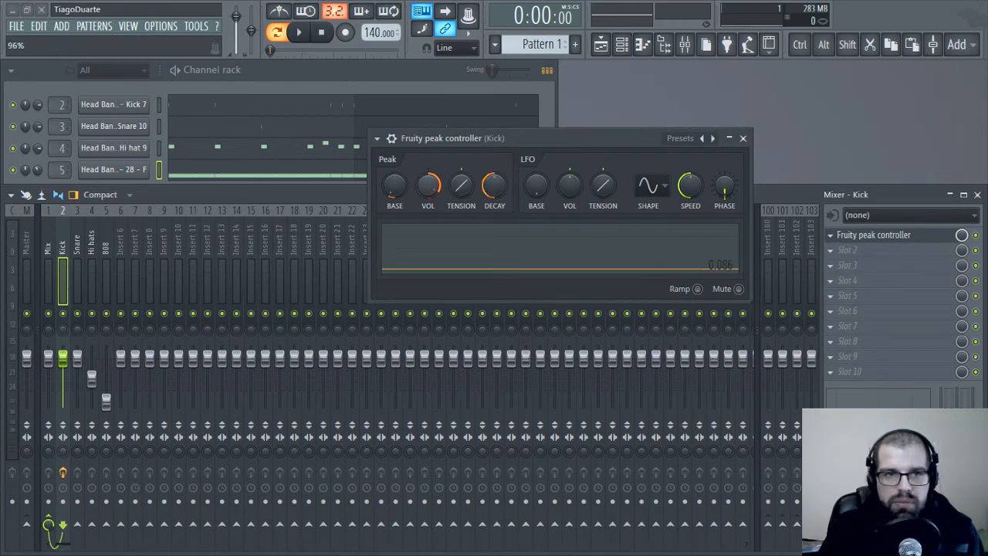
pyautogui.moveTo(395, 185); pyautogui.dragTo(416, 194)
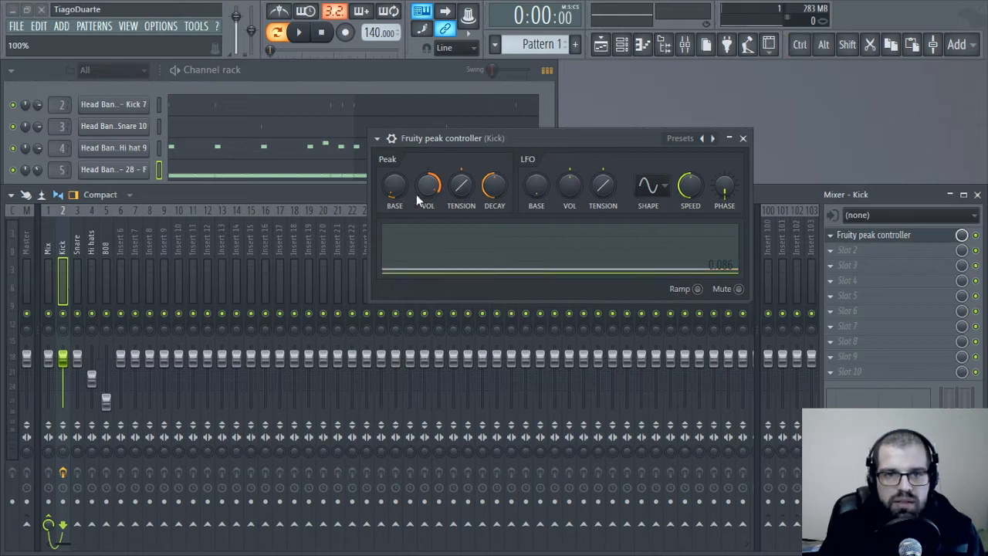
# - Set the mapping formula of the 808 volume link to Inverted (1-Input) and play the pattern to check the fader's ducking
pyautogui.rightClick(111, 415)
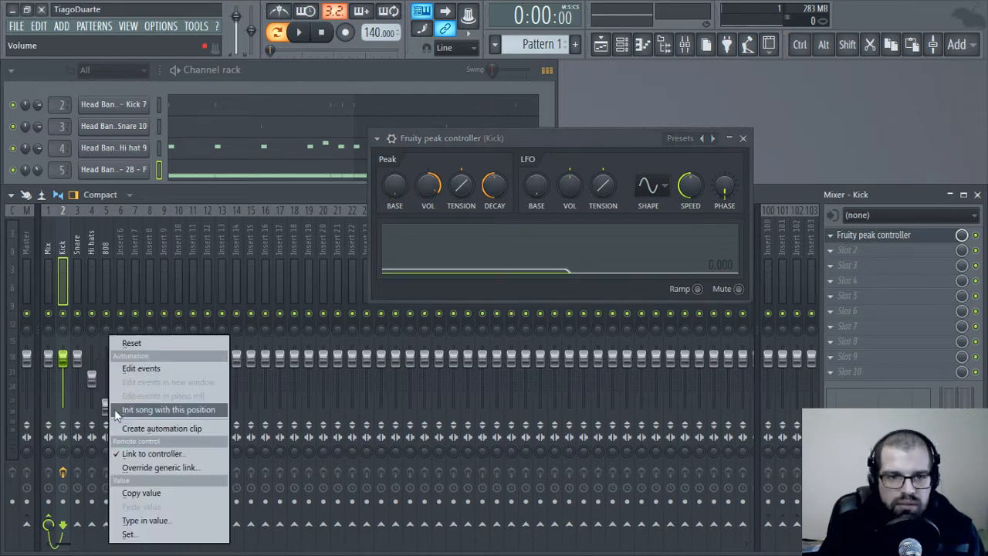
pyautogui.click(169, 453)
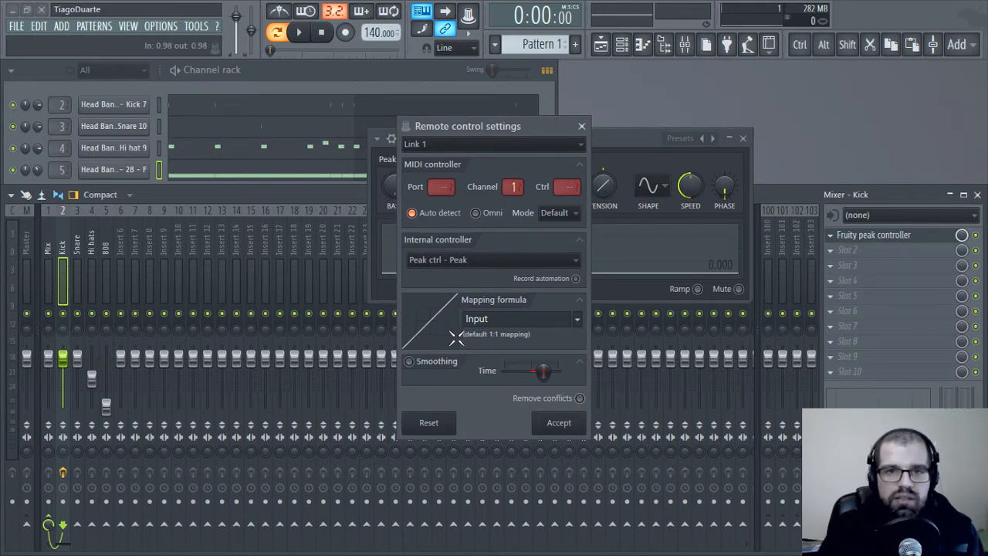
pyautogui.click(581, 322)
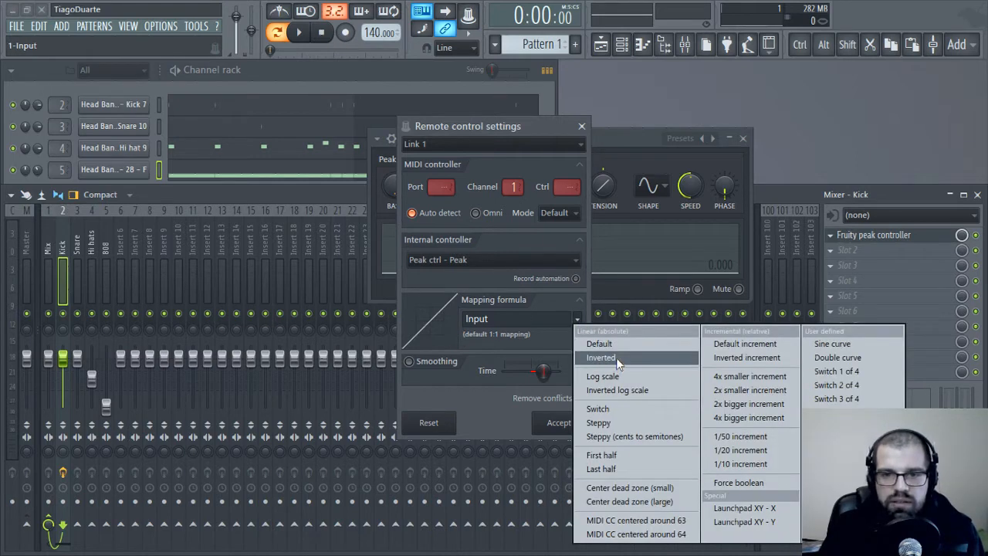
pyautogui.click(616, 357)
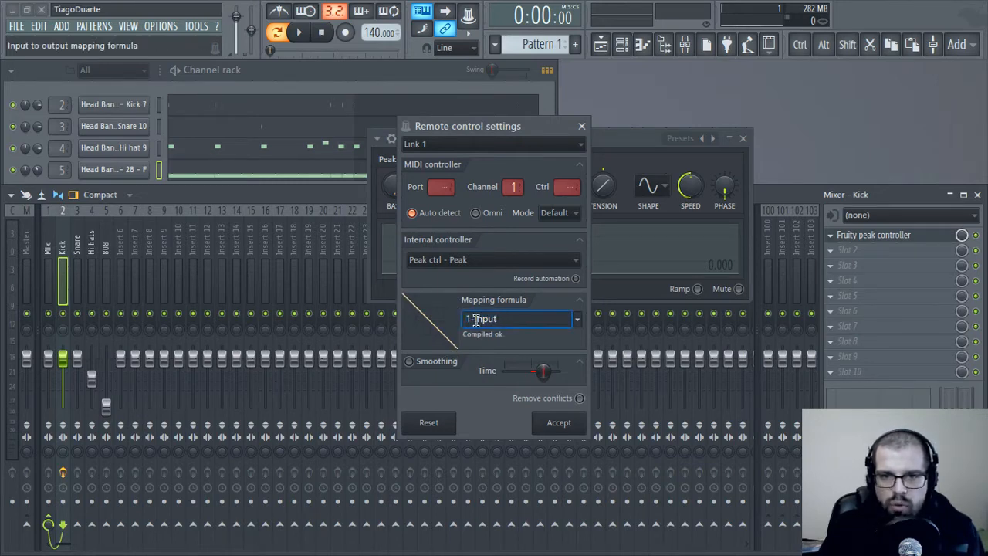
pyautogui.click(559, 423)
pyautogui.press('space')
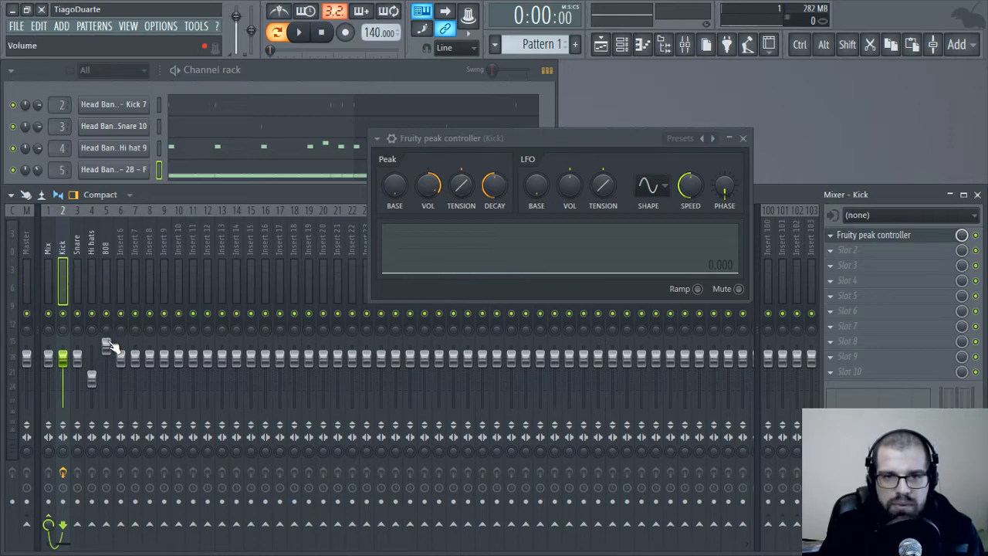
pyautogui.press('space')
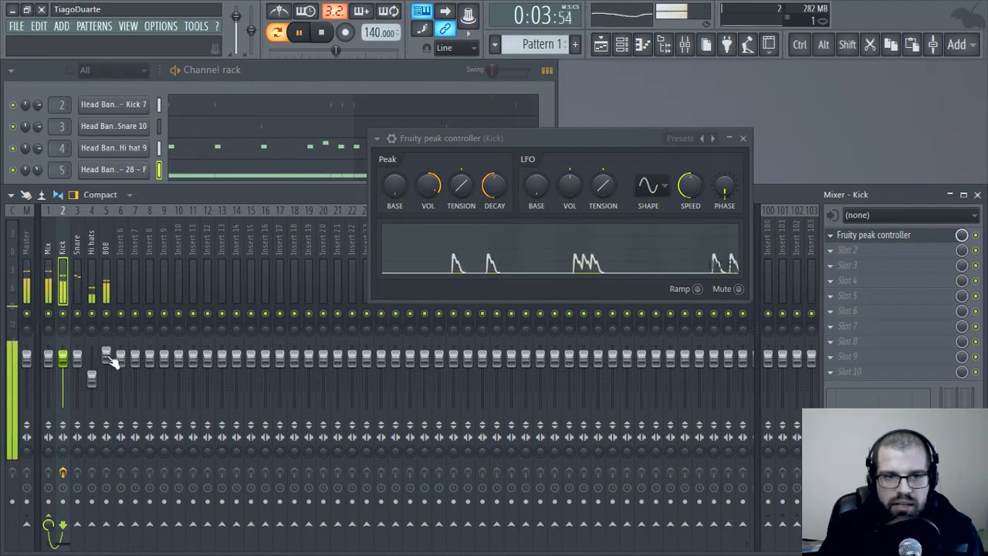
pyautogui.moveTo(111, 358); pyautogui.dragTo(110, 353)
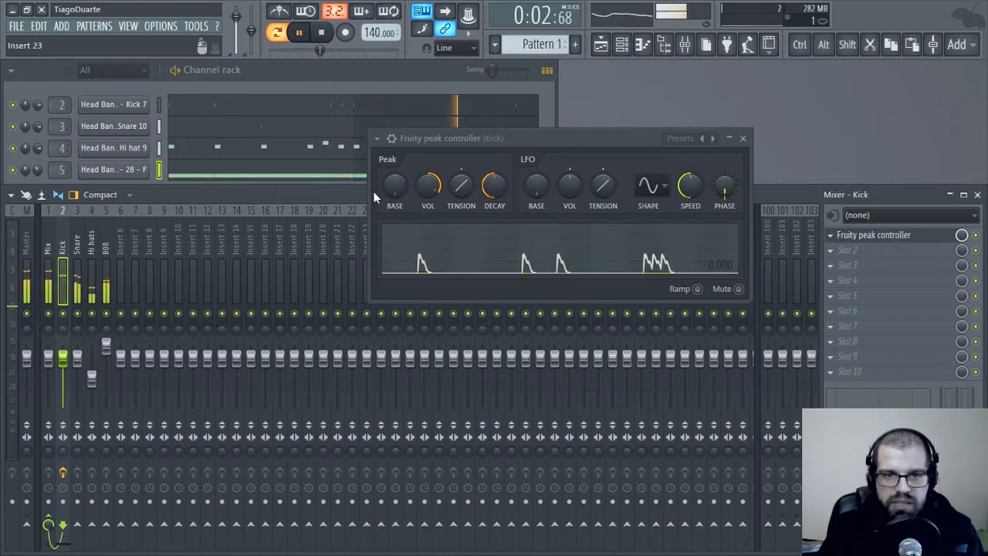
pyautogui.press('space')
# - Raise the Peak base to about 0.20 and increase the Peak volume while adjusting decay and tension during playback
pyautogui.moveTo(397, 194)
pyautogui.mouseDown()
pyautogui.moveTo(398, 175)
pyautogui.moveTo(419, 179)
pyautogui.moveTo(420, 168)
pyautogui.moveTo(415, 194)
pyautogui.mouseUp()
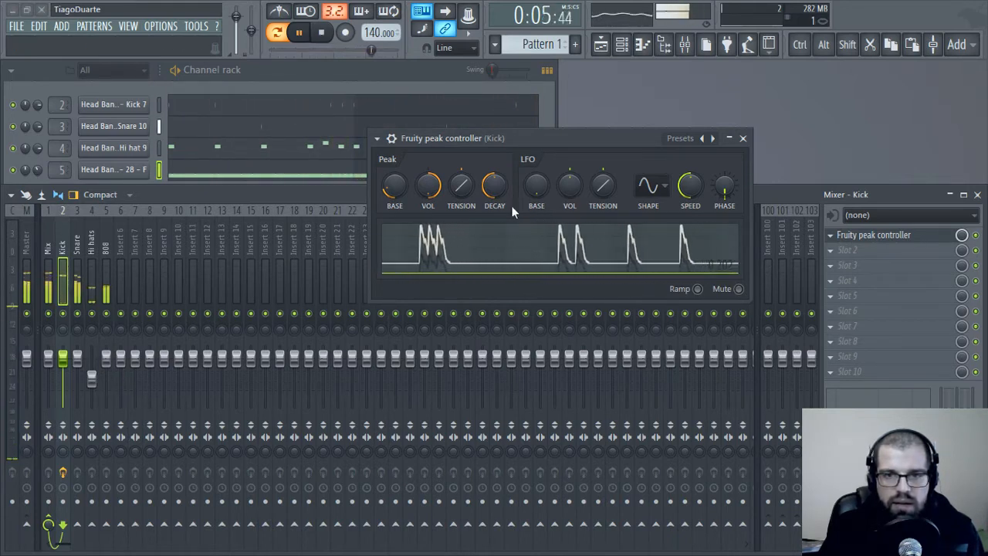
pyautogui.moveTo(494, 185); pyautogui.dragTo(459, 193)
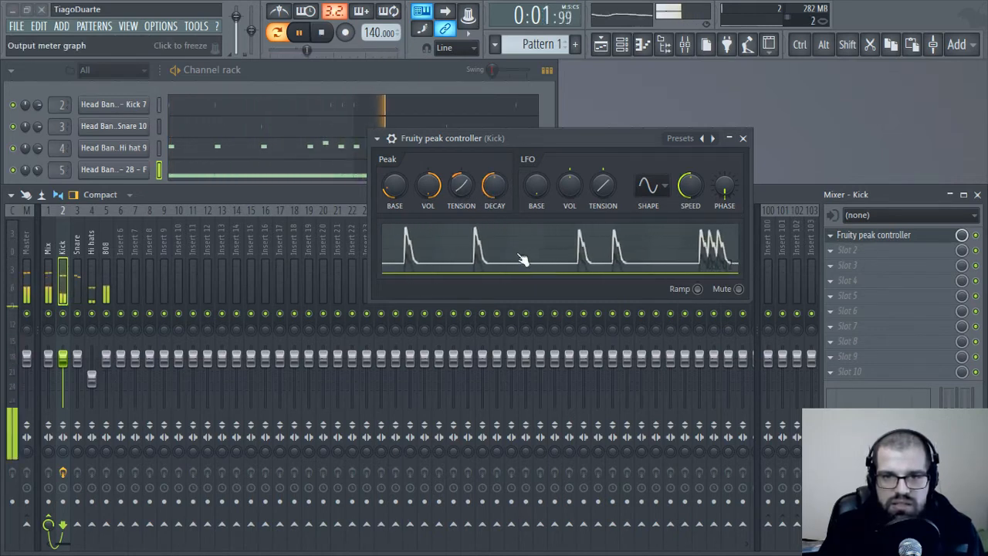
pyautogui.press('space')
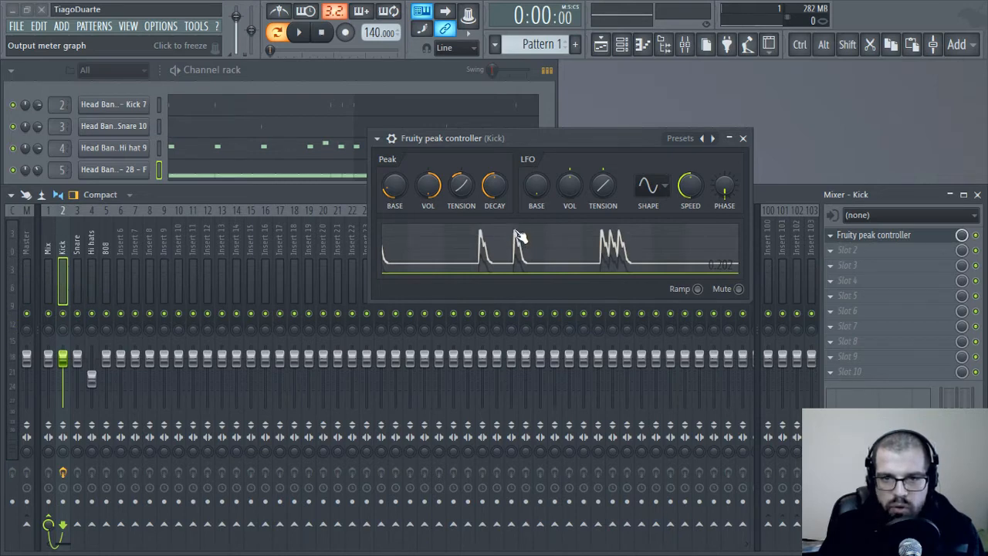
# - Raise the Peak tension well above its centre value and play the pattern to check the 808 fader's ducking
pyautogui.press('space')
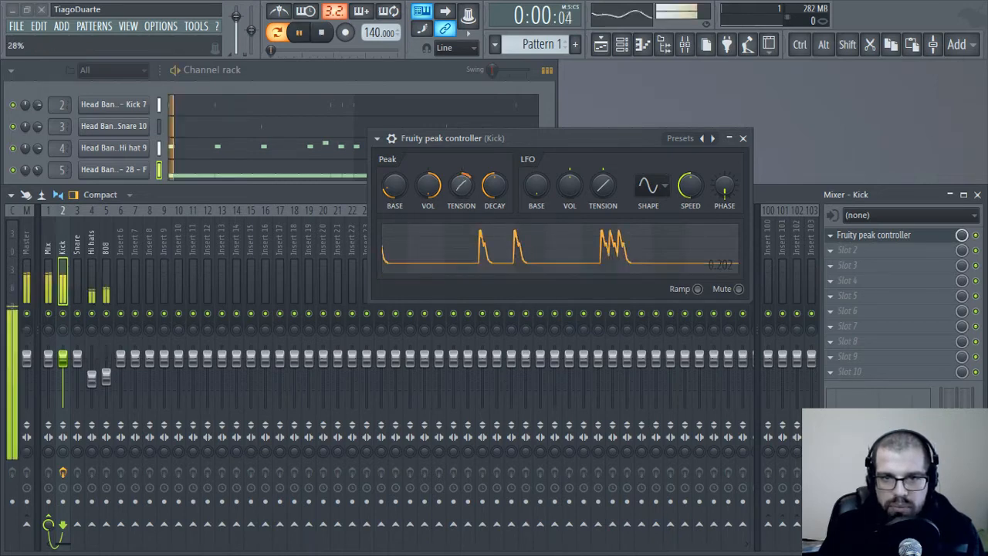
pyautogui.moveTo(454, 198); pyautogui.dragTo(458, 200)
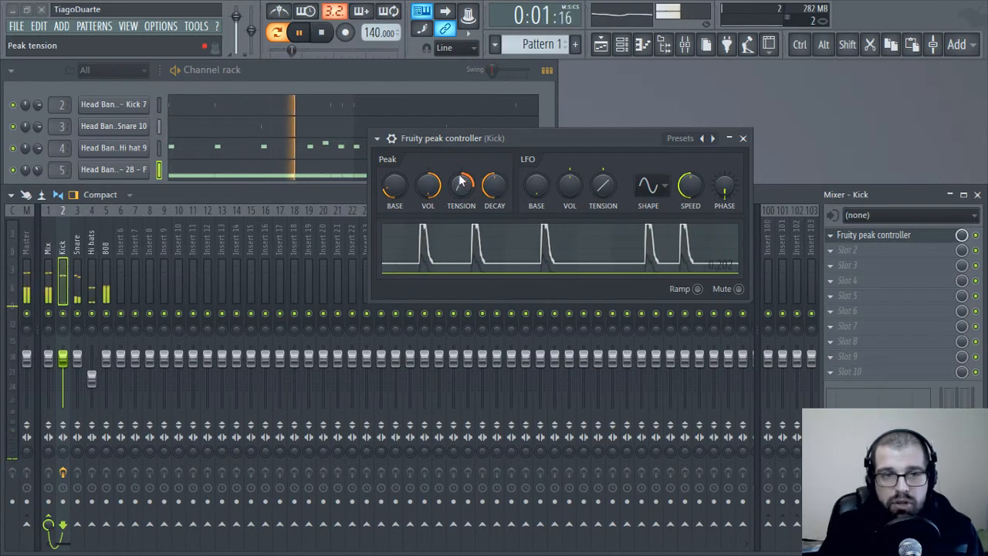
pyautogui.press('space')
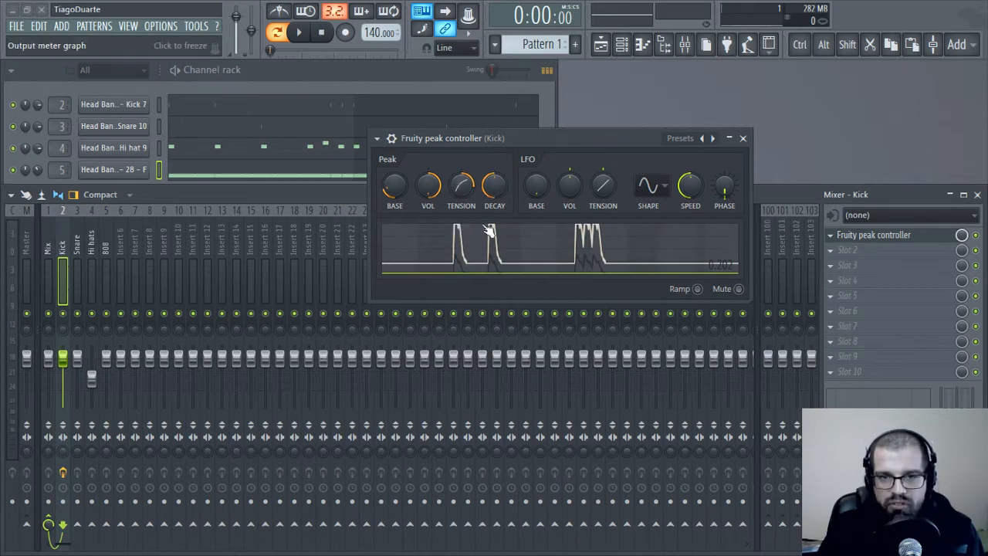
pyautogui.press('space')
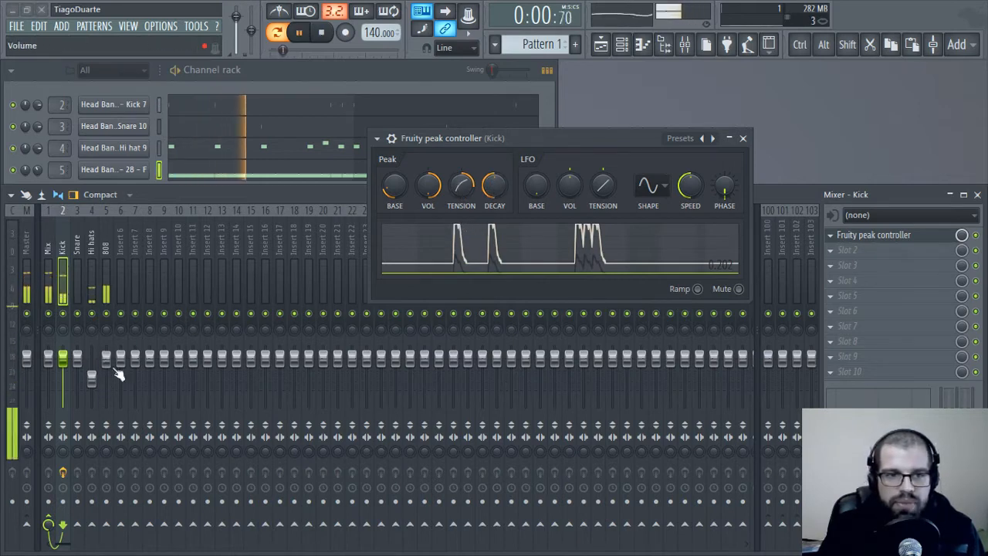
pyautogui.moveTo(107, 400); pyautogui.dragTo(102, 392)
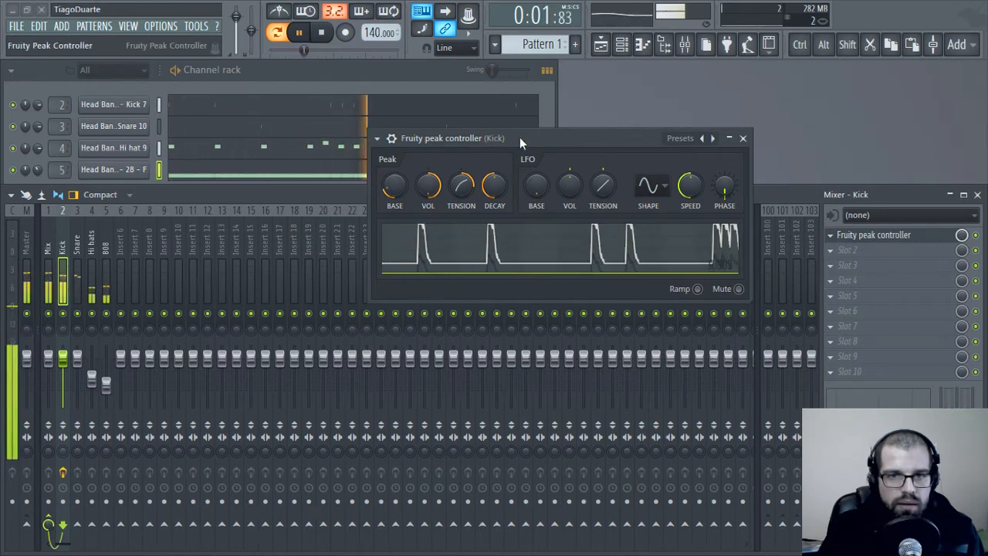
# - Stop the playback and switch the Kick's peak controller to the Default preset
pyautogui.moveTo(520, 137); pyautogui.dragTo(449, 129)
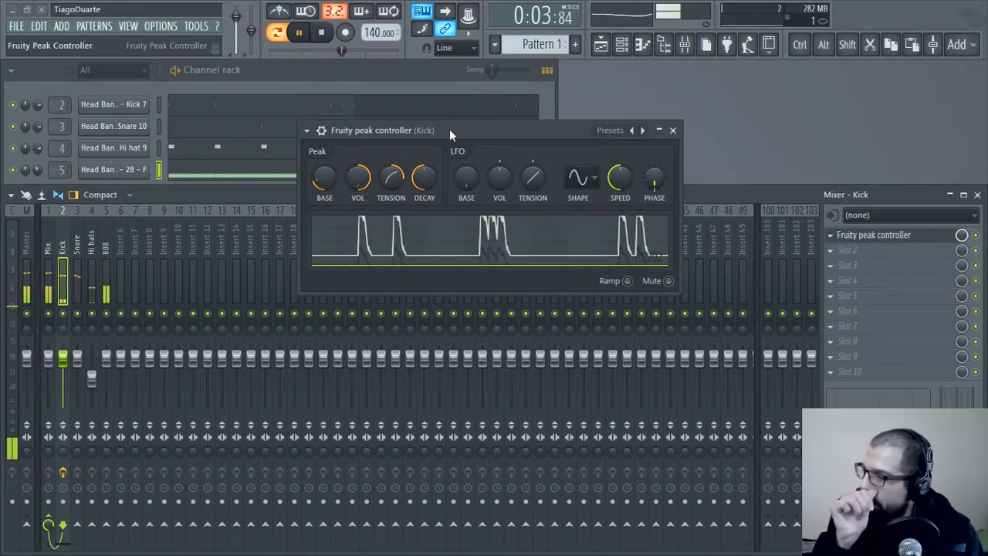
pyautogui.moveTo(449, 129); pyautogui.dragTo(559, 130)
pyautogui.press('space')
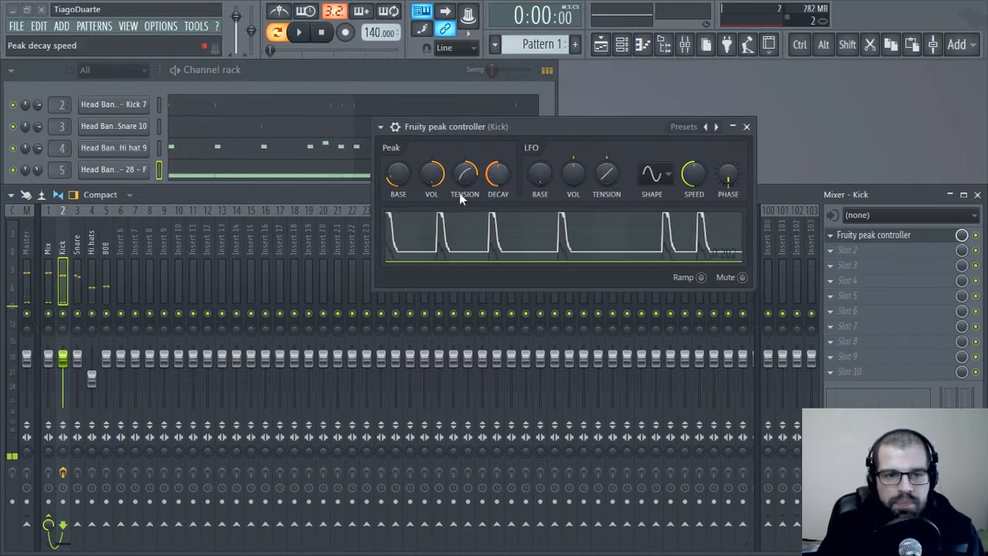
pyautogui.rightClick(710, 129)
pyautogui.click(749, 134)
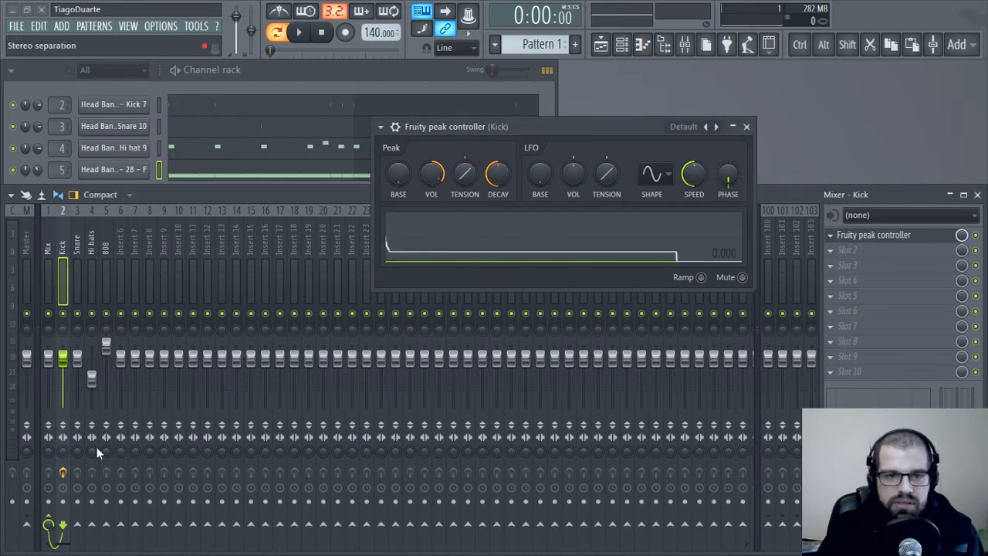
# - Set the mapping formula of the 808 mixer volume's controller link to Input (1:1 mapping) and accept it
pyautogui.rightClick(106, 347)
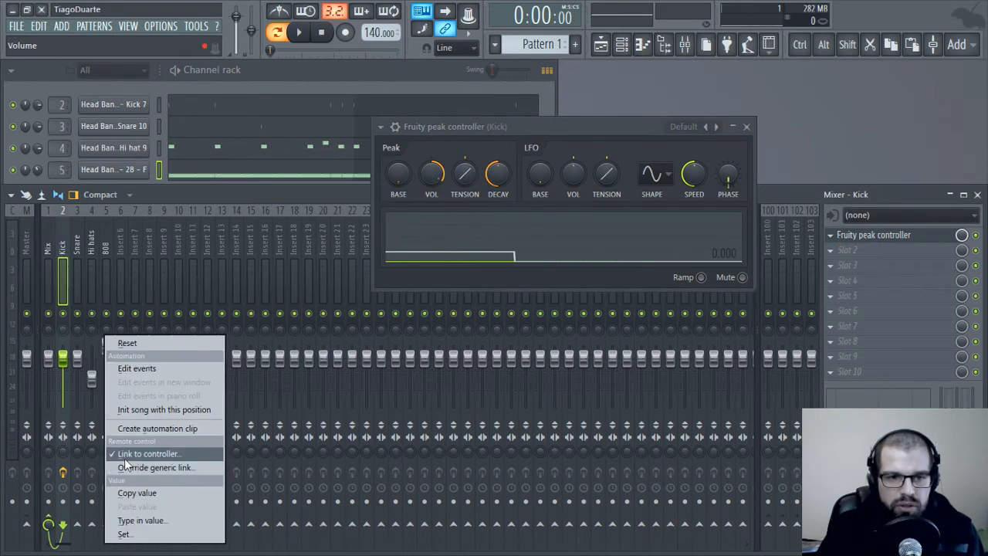
pyautogui.click(150, 453)
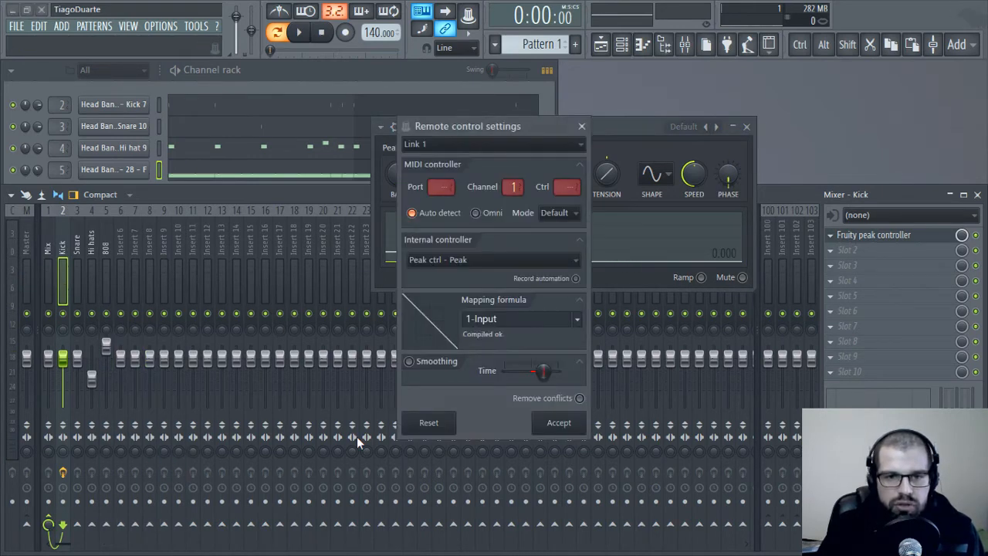
pyautogui.click(574, 323)
pyautogui.click(609, 346)
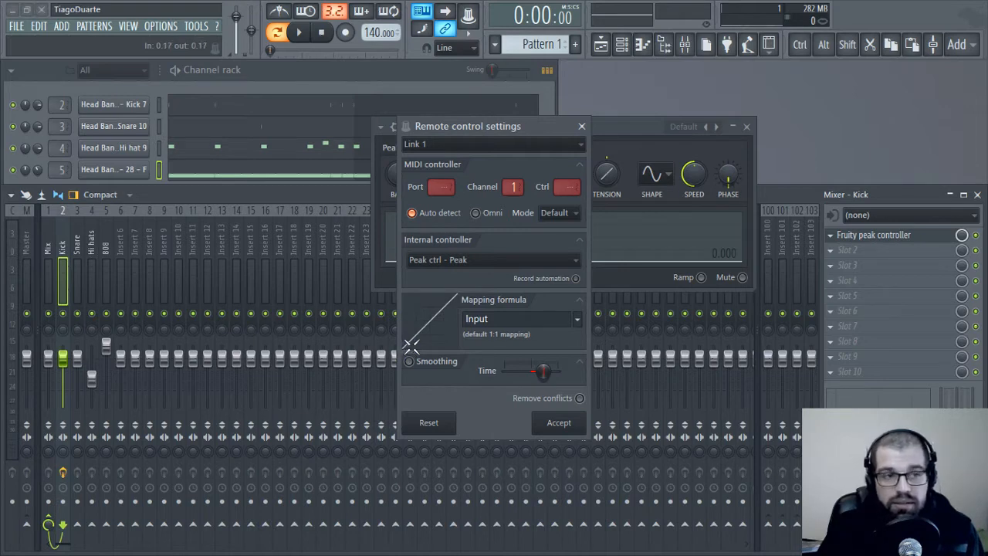
pyautogui.click(569, 430)
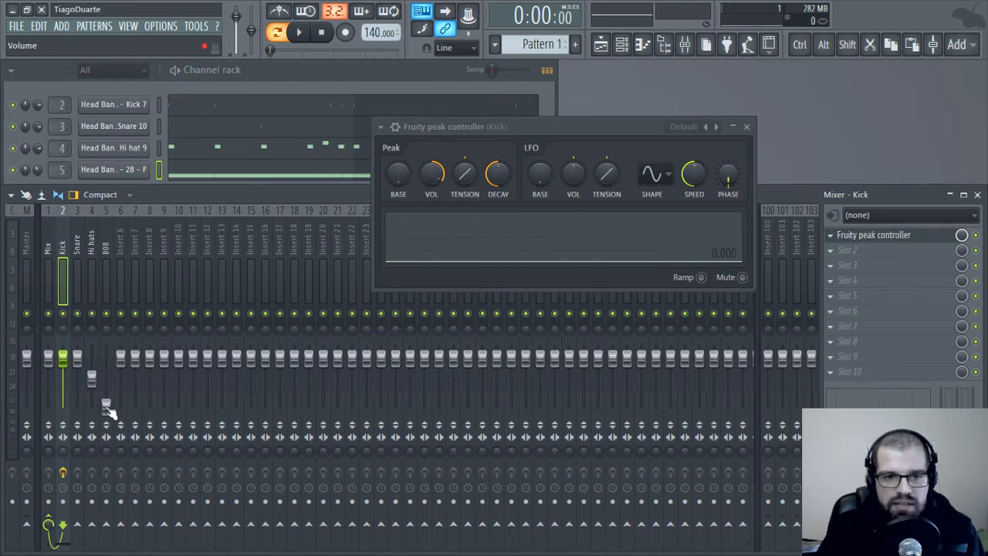
# - Raise the Peak base to about 0.80 and make the Peak volume negative during playback, with the controller's output graph enlarged
pyautogui.press('space')
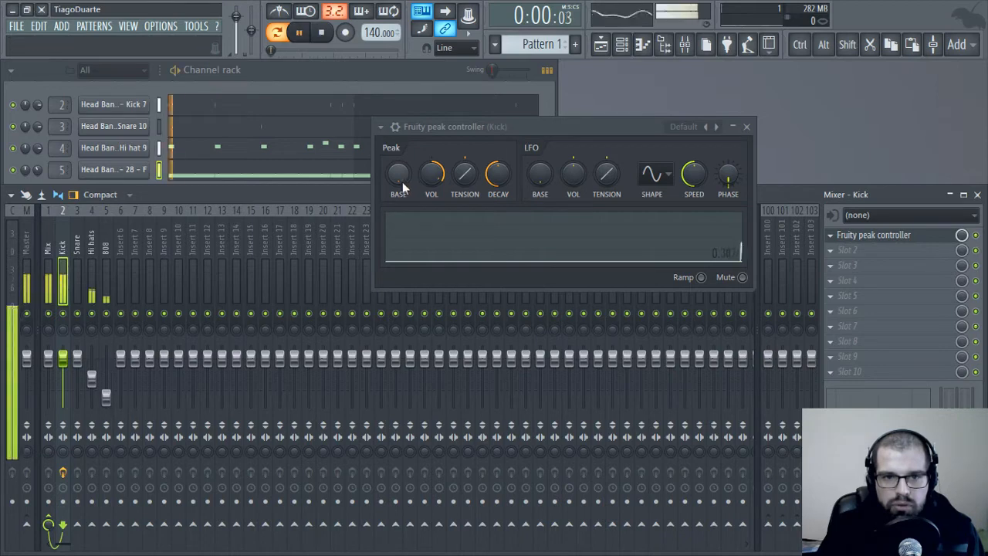
pyautogui.moveTo(402, 181); pyautogui.dragTo(398, 158)
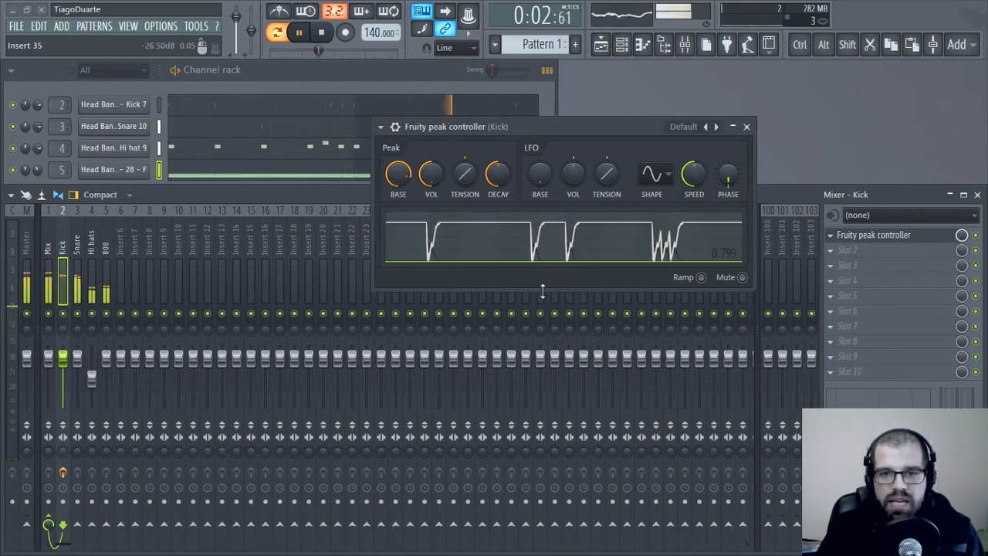
pyautogui.moveTo(541, 289); pyautogui.dragTo(546, 338)
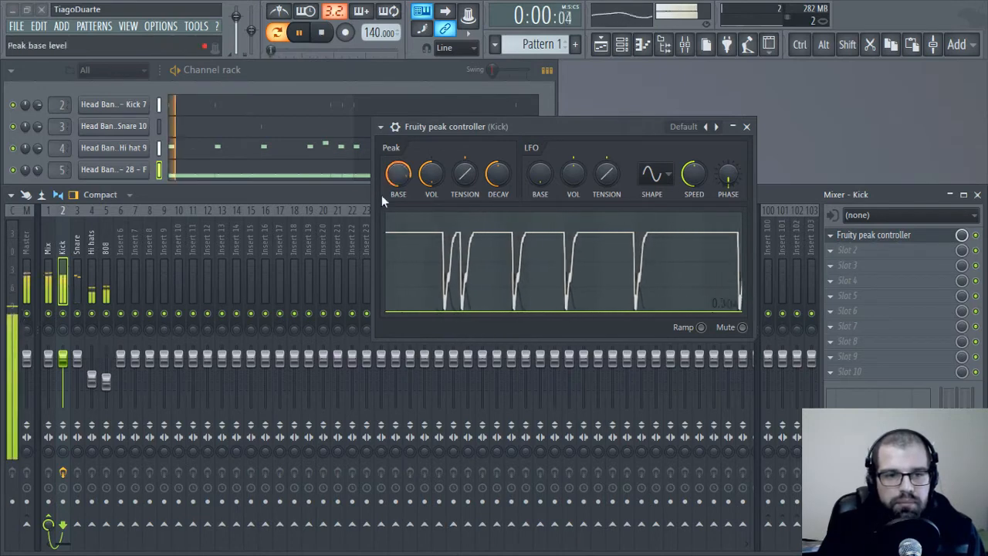
pyautogui.moveTo(106, 357); pyautogui.dragTo(106, 386)
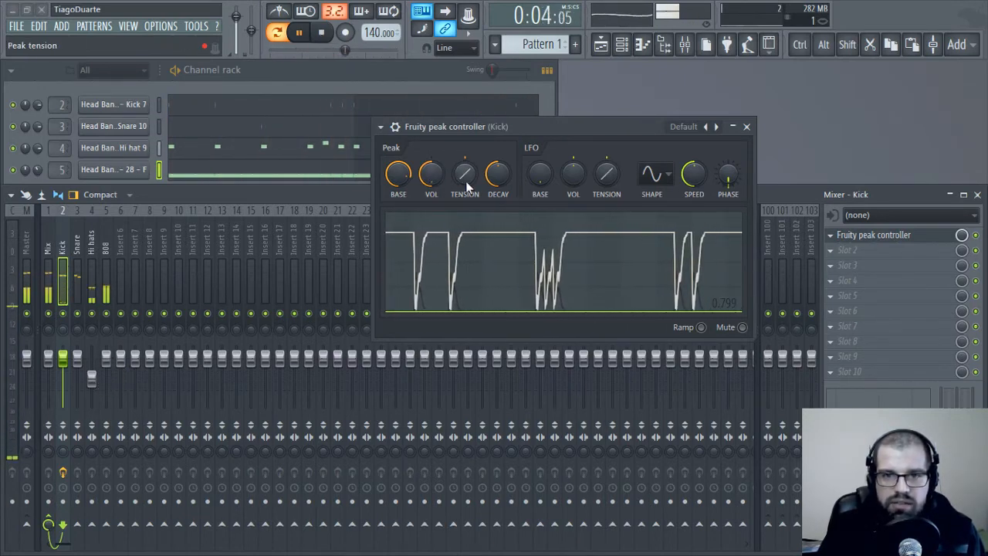
# - Try Peak tension settings above and below centre while the pattern plays, and return the tension to its centre value
pyautogui.moveTo(465, 181); pyautogui.dragTo(465, 158)
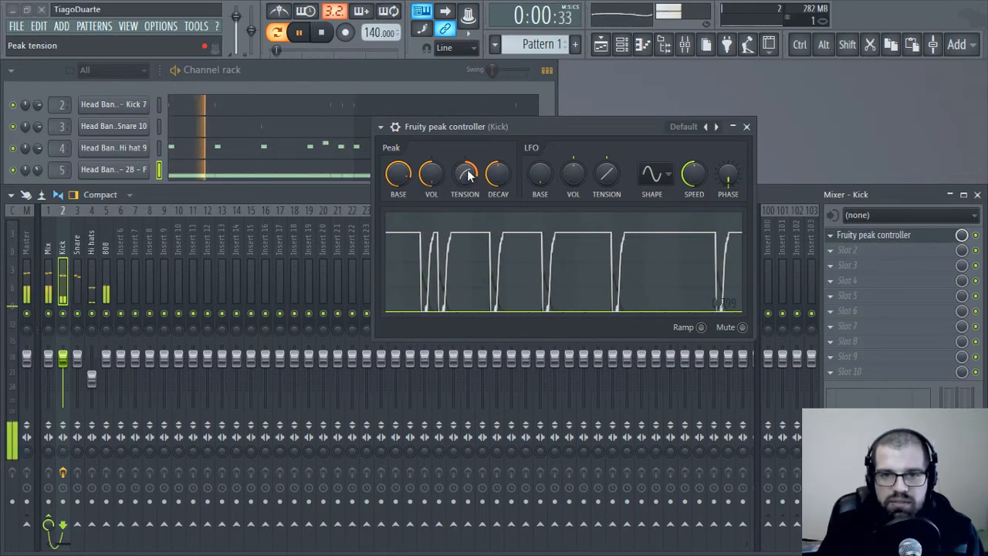
pyautogui.moveTo(477, 173); pyautogui.dragTo(457, 190)
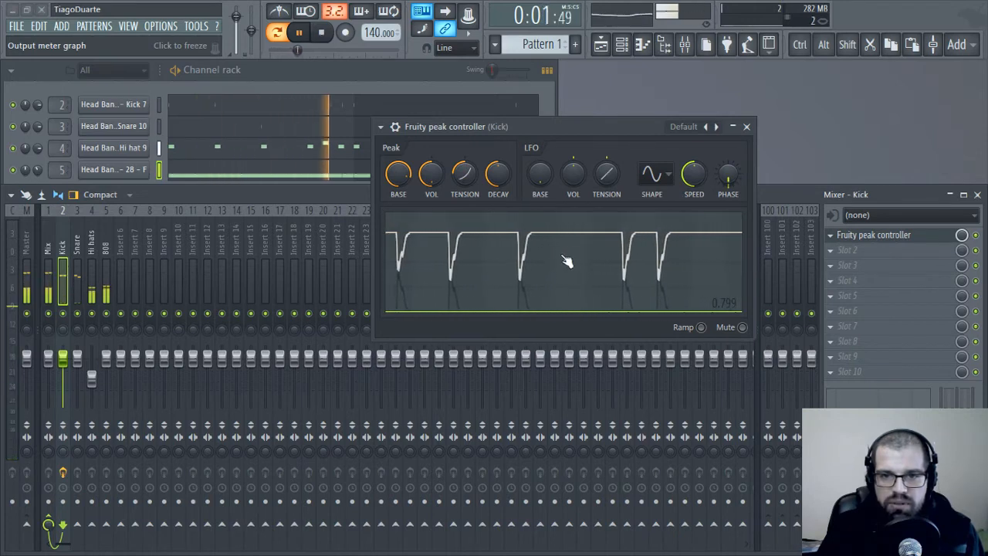
pyautogui.moveTo(476, 190); pyautogui.dragTo(477, 186)
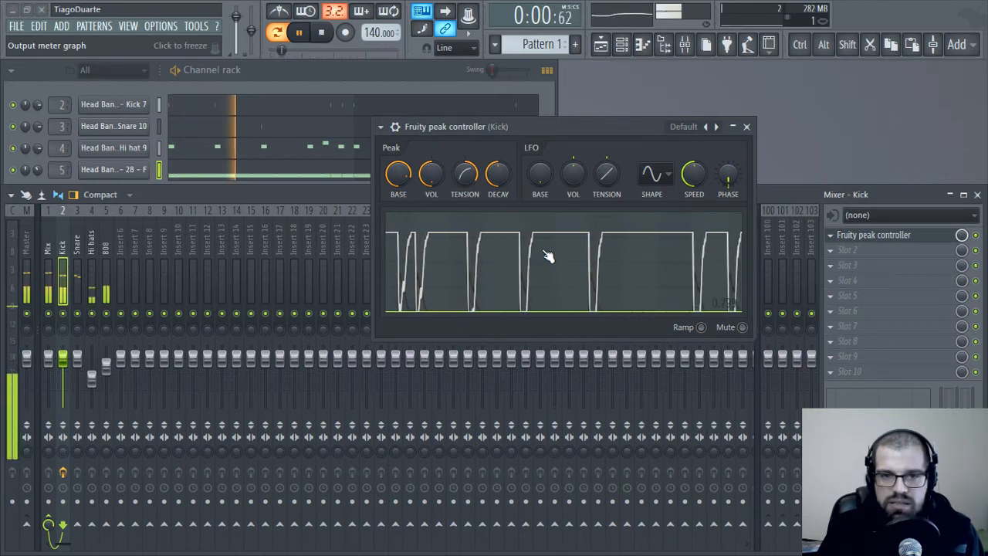
pyautogui.moveTo(466, 174); pyautogui.dragTo(460, 184)
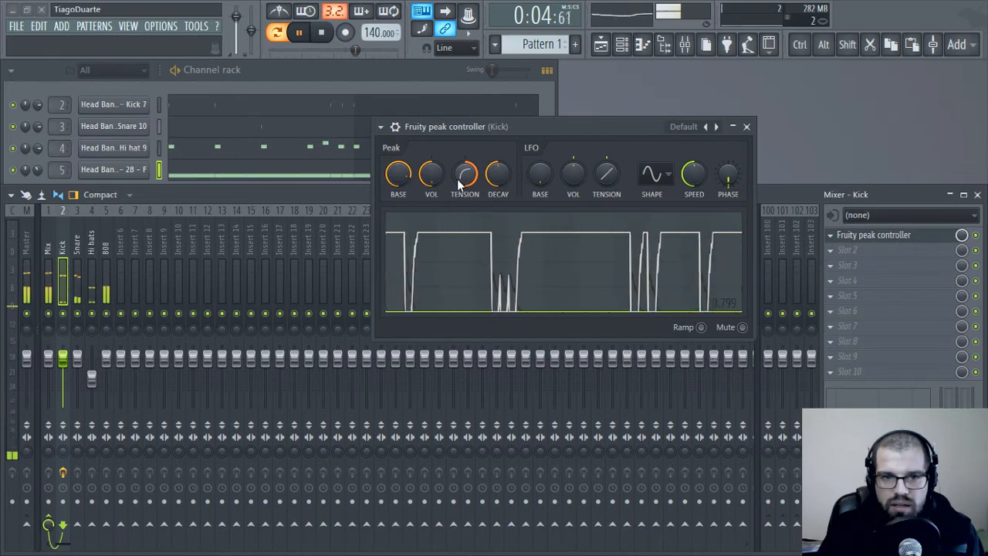
pyautogui.moveTo(460, 177); pyautogui.dragTo(460, 168)
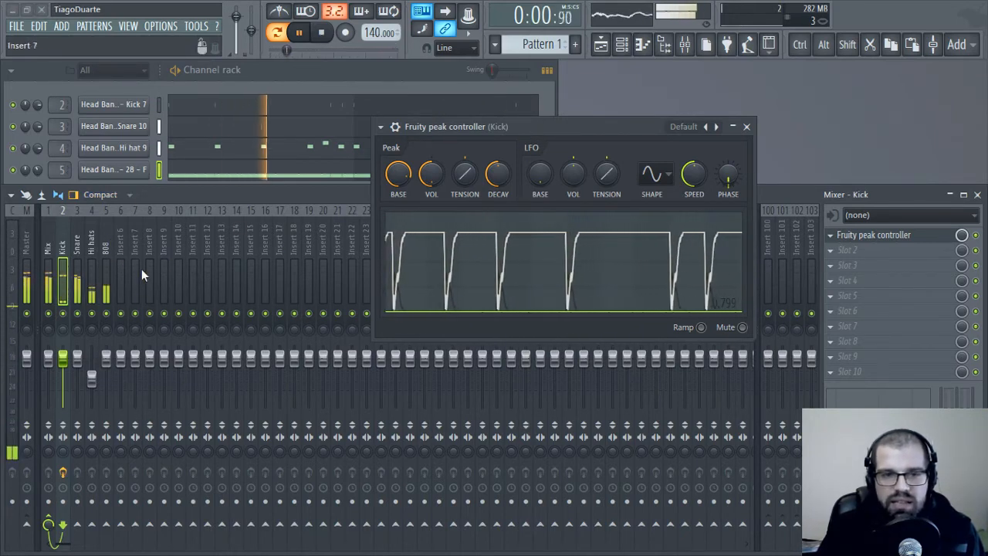
# - Close the Kick's peak controller window and stop the playback
pyautogui.click(78, 255)
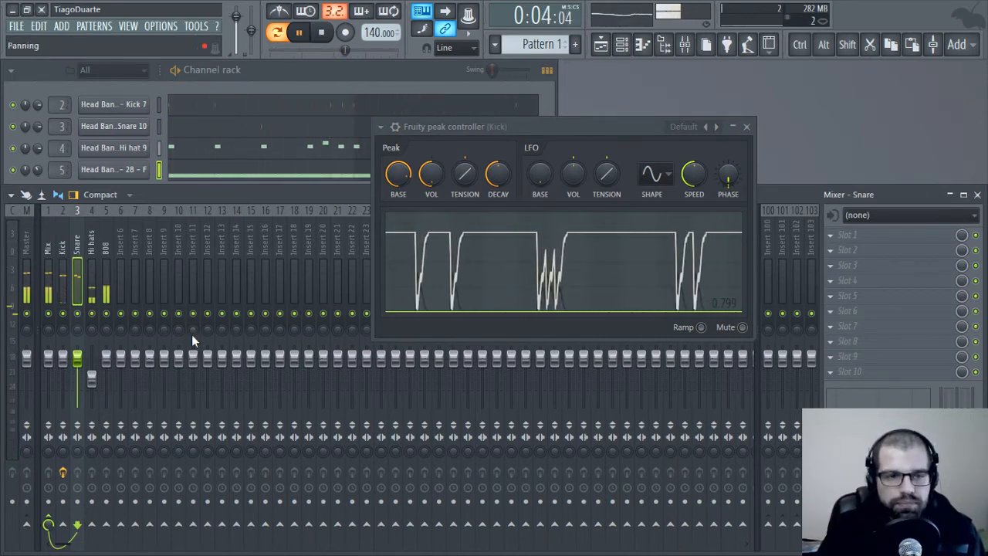
pyautogui.moveTo(582, 128); pyautogui.dragTo(475, 124)
pyautogui.click(638, 127)
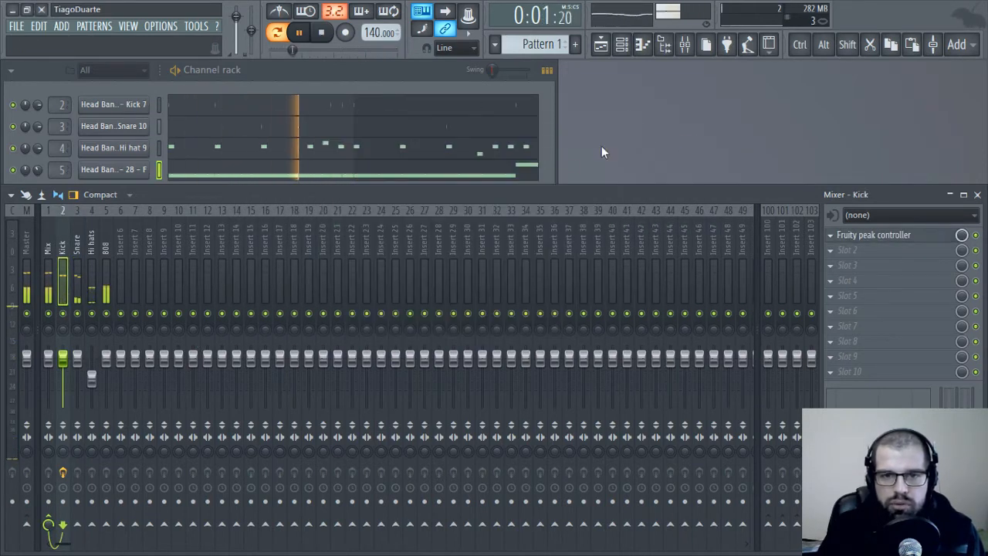
pyautogui.press('space')
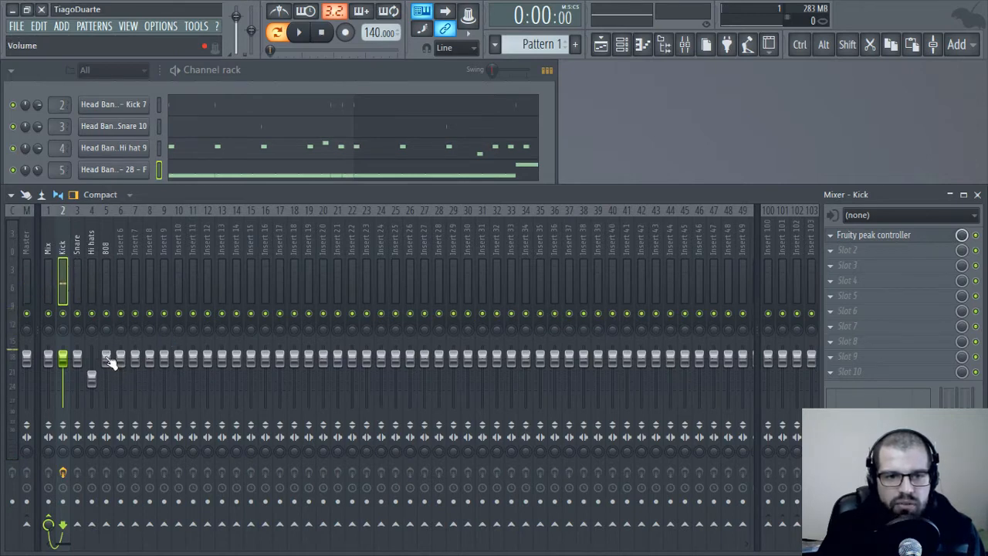
pyautogui.press('space')
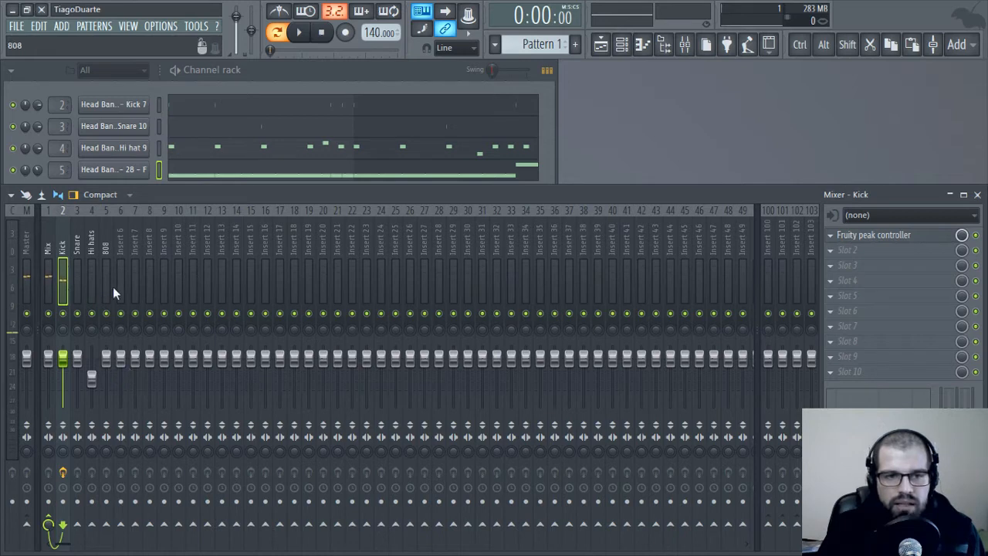
# - Try to lower the 808 track's fader by hand to about 84% (-3.7 dB) and play the pattern to test it
pyautogui.click(109, 244)
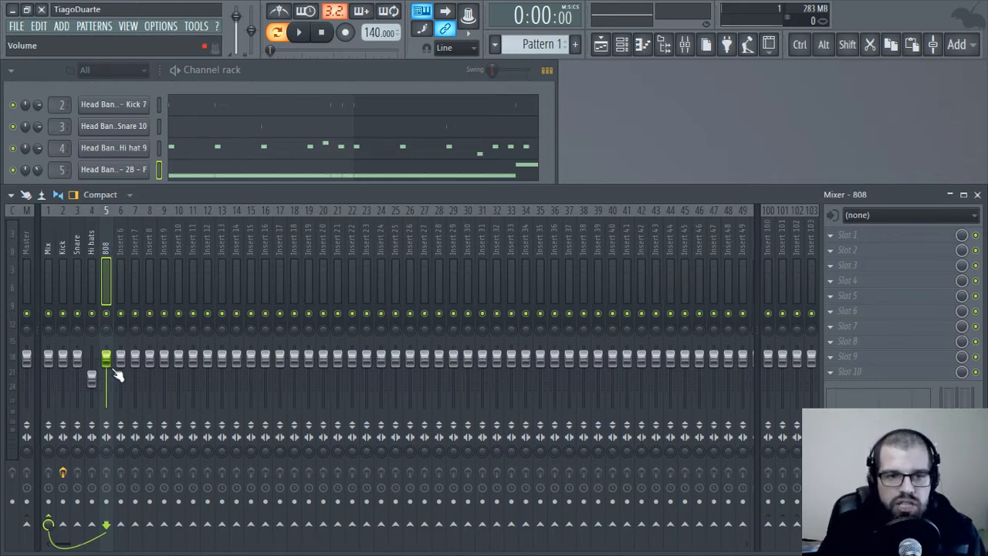
pyautogui.moveTo(106, 356); pyautogui.dragTo(105, 360)
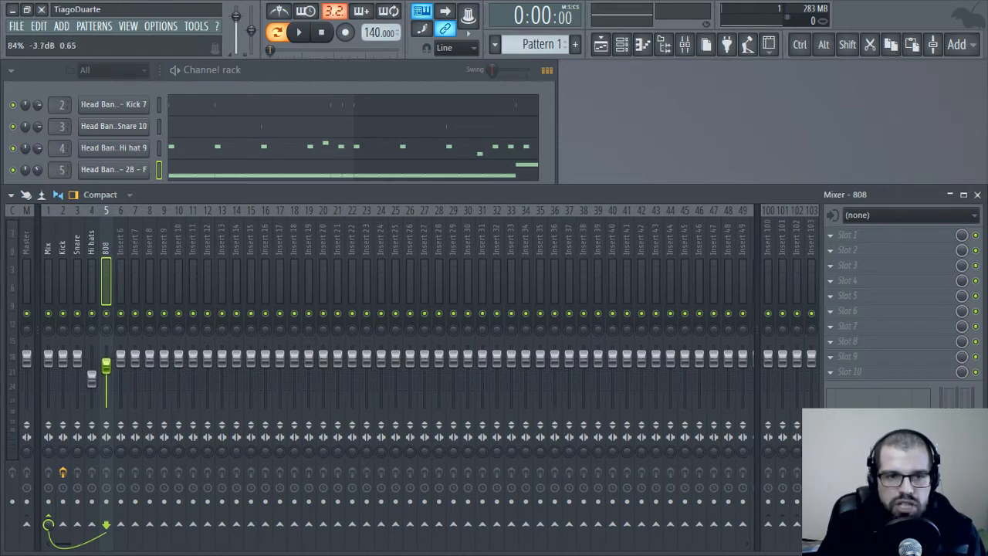
pyautogui.press('space')
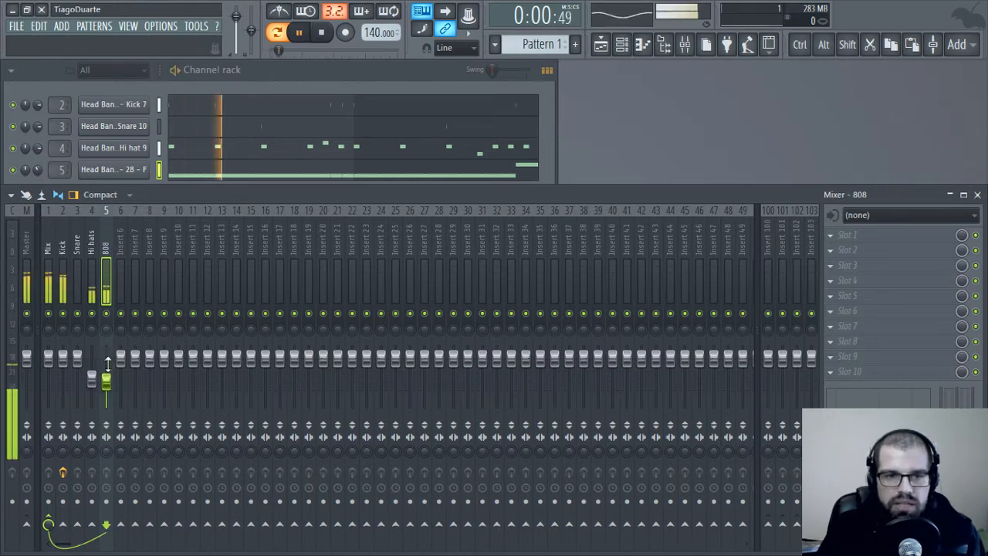
pyautogui.moveTo(112, 372); pyautogui.dragTo(112, 366)
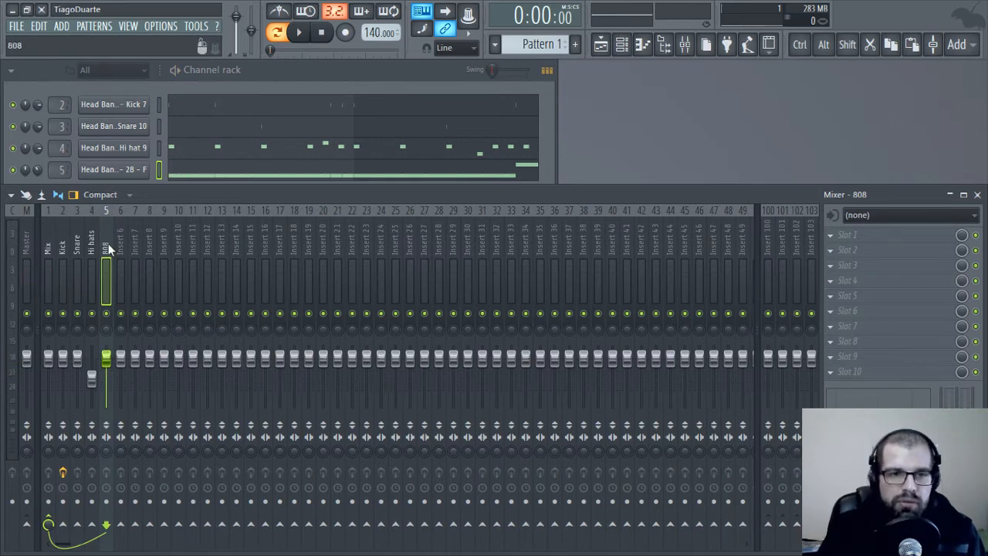
# - Reset the controller link of the 808 mixer volume to internal controller (none) and accept the settings
pyautogui.rightClick(106, 358)
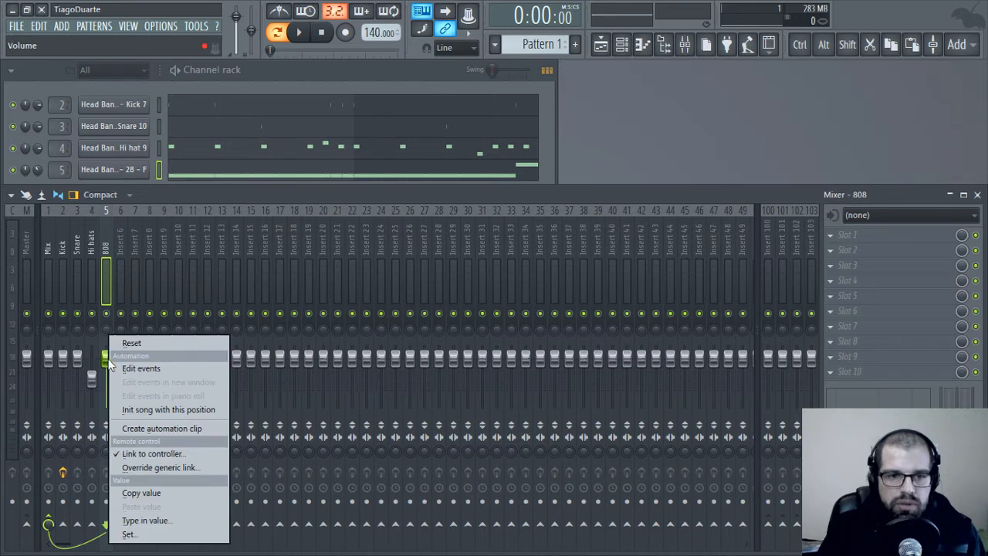
pyautogui.click(147, 453)
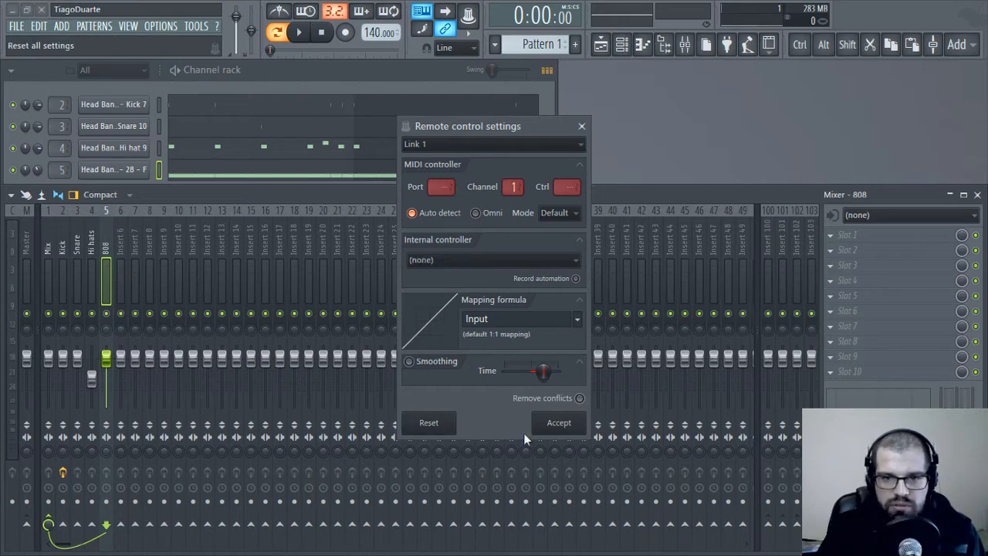
pyautogui.click(559, 423)
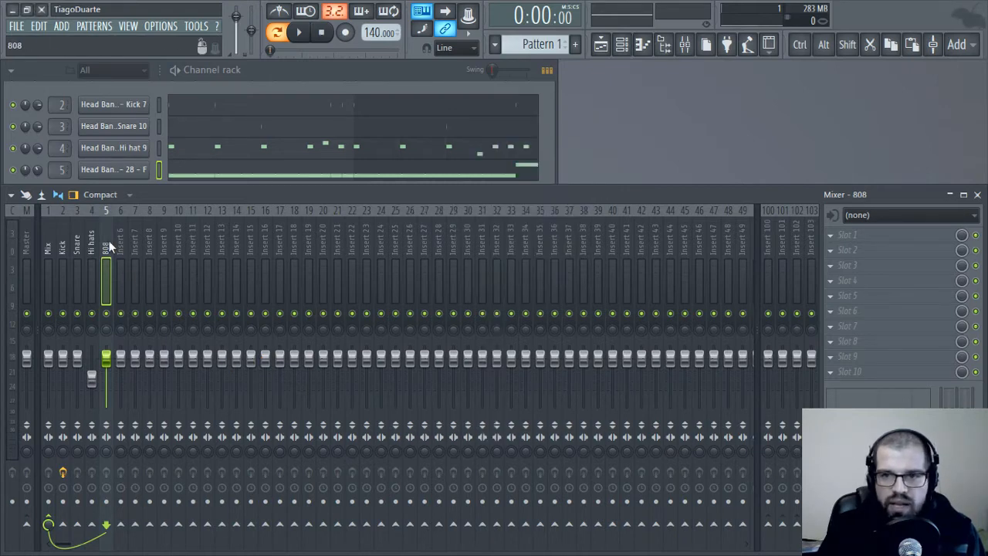
# - Load Fruity PanOMatic into the first effect slot of the 808 track and move its window clear of the track names
pyautogui.click(851, 243)
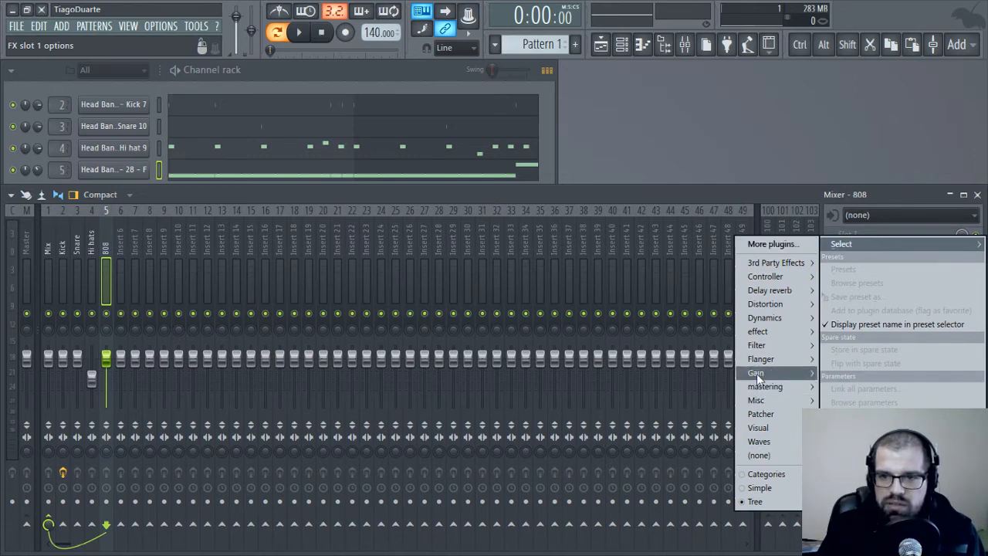
pyautogui.moveTo(764, 377)
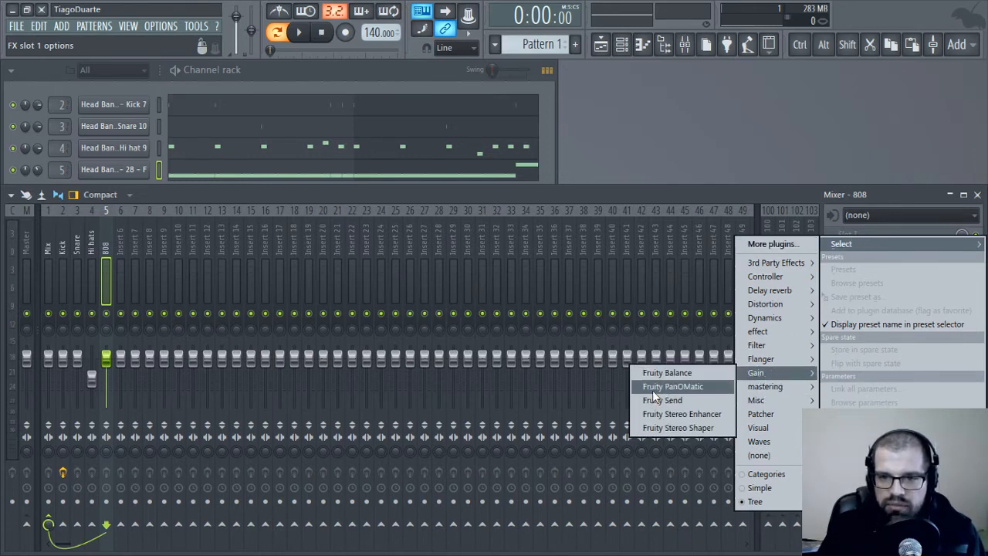
pyautogui.click(694, 392)
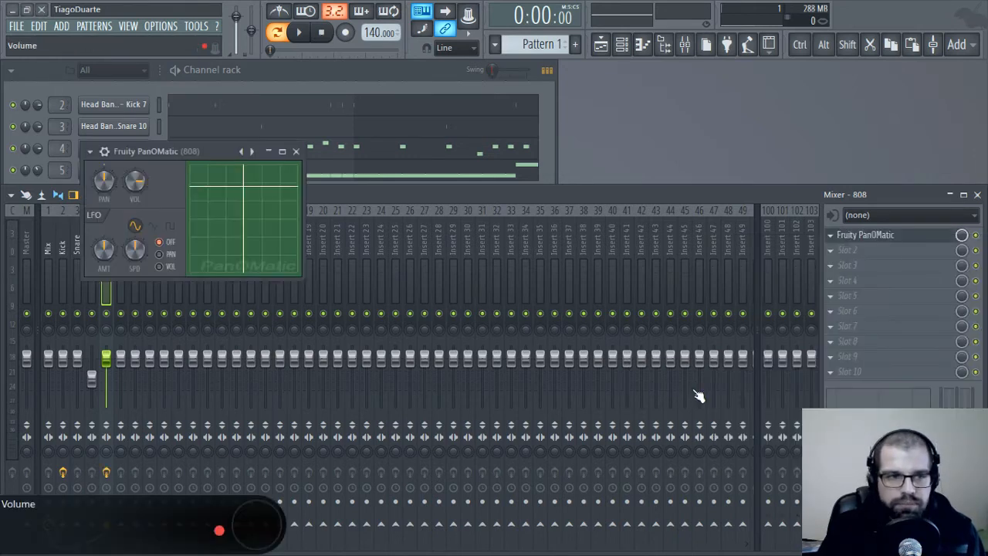
pyautogui.moveTo(193, 151); pyautogui.dragTo(463, 135)
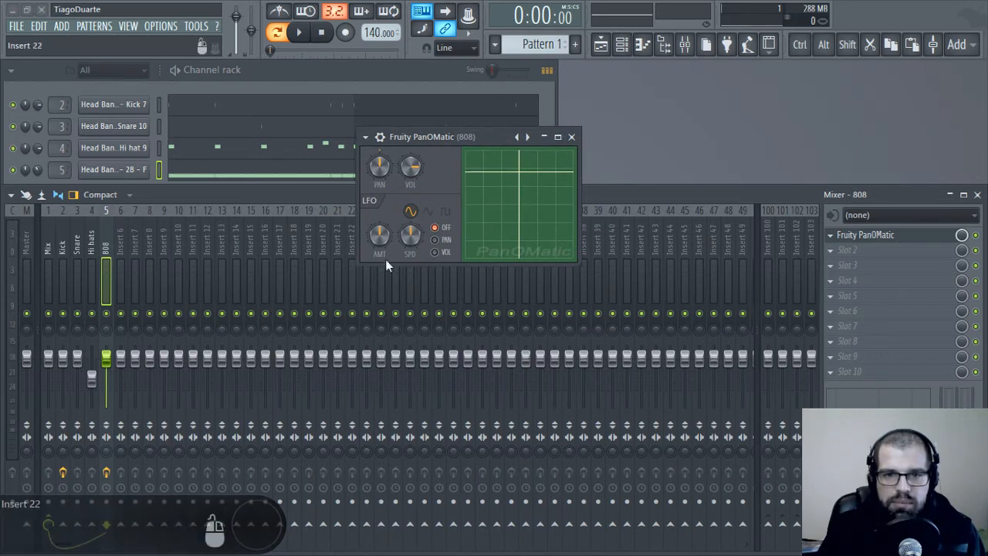
# - Link Fruity PanOMatic's volume to the internal controller Peak ctrl - Peak with the Input mapping formula
pyautogui.rightClick(409, 169)
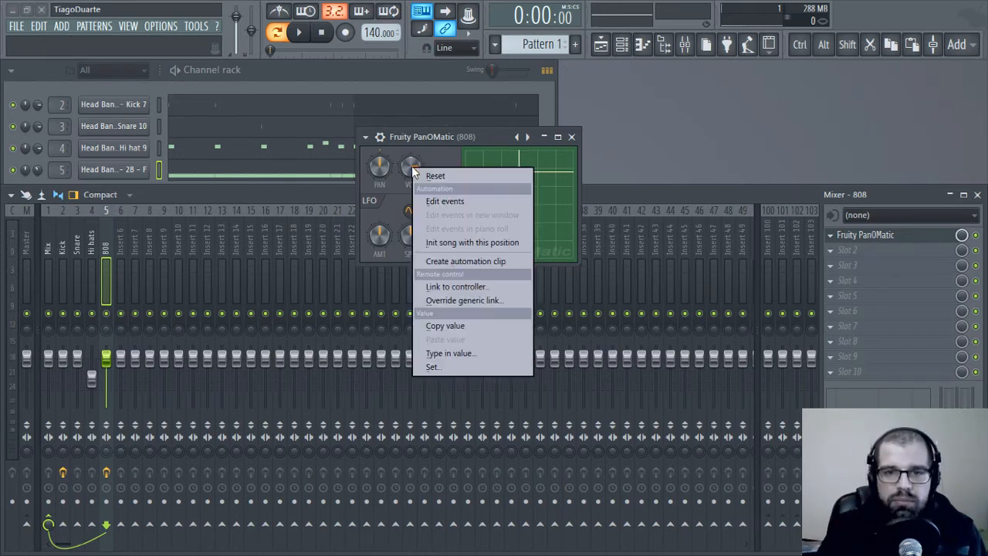
pyautogui.click(466, 288)
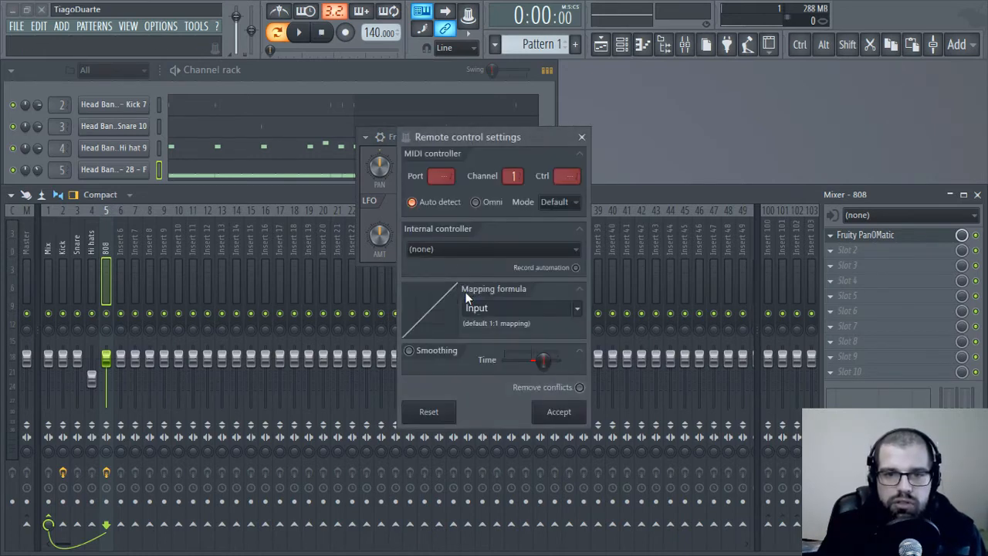
pyautogui.click(478, 249)
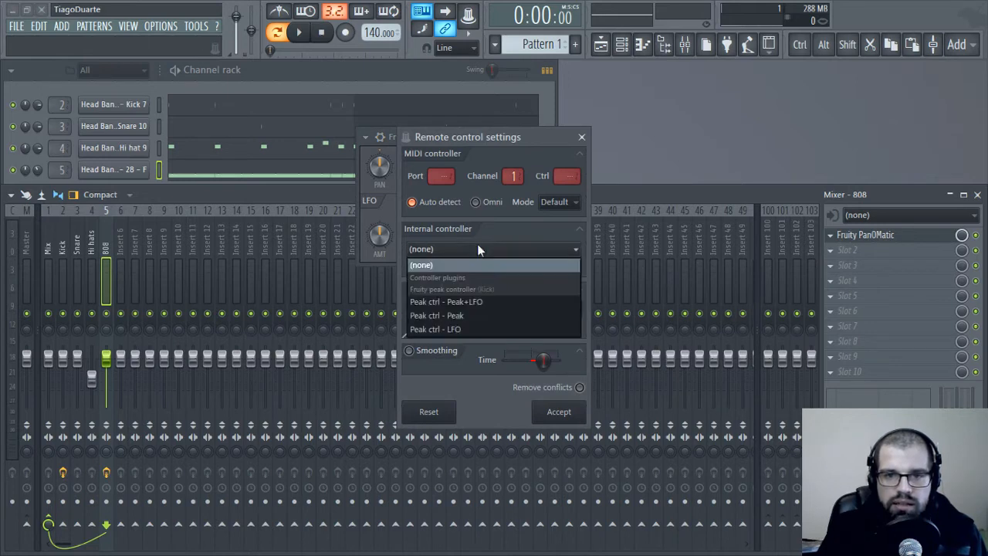
pyautogui.click(458, 317)
pyautogui.click(557, 412)
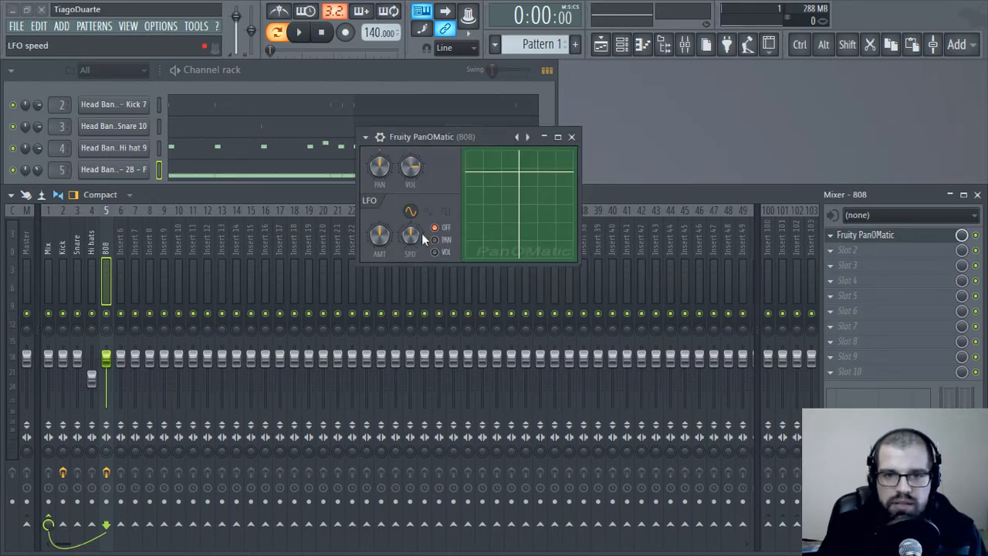
# - Play the pattern to hear the PanOMatic ducking and close the Fruity PanOMatic window
pyautogui.press('space')
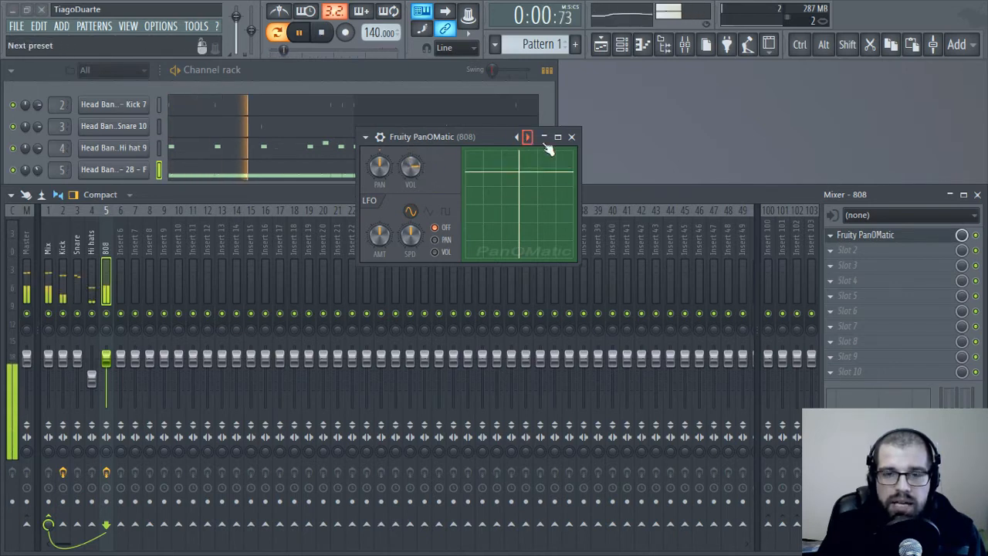
pyautogui.click(571, 137)
# - Try to lower the 808 channel's volume to about 53% in the Channel rack, reset it, and play the pattern briefly
pyautogui.click(274, 68)
pyautogui.press('space')
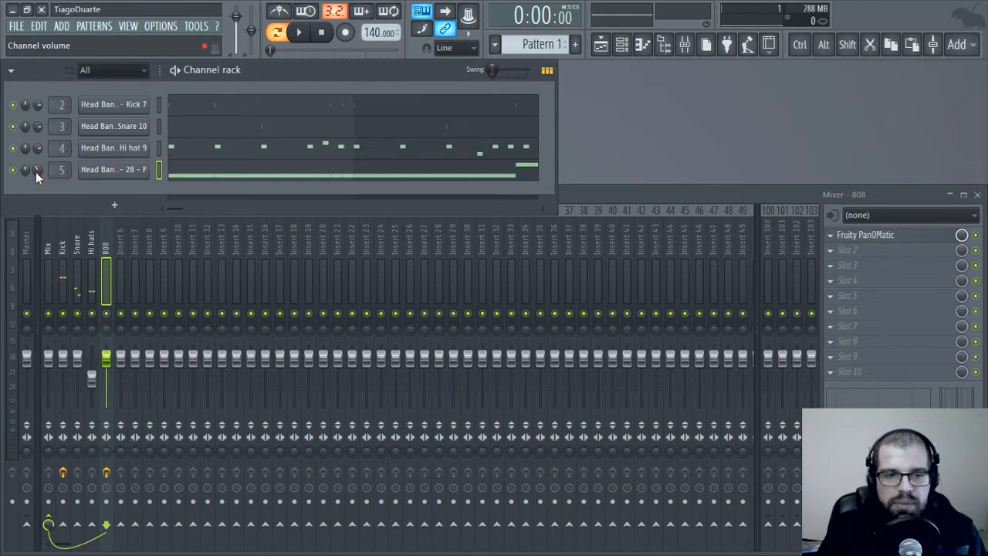
pyautogui.moveTo(36, 170); pyautogui.dragTo(35, 175)
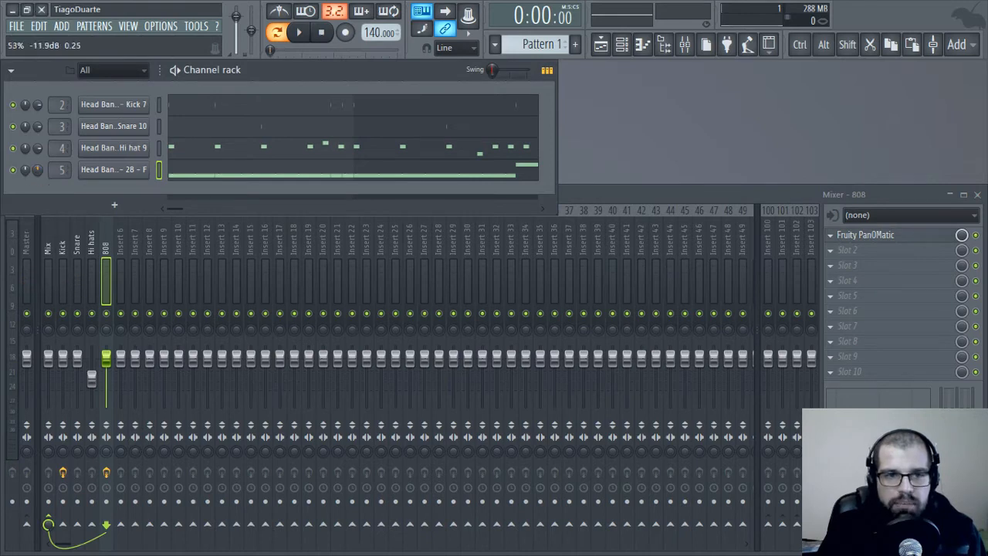
pyautogui.rightClick(38, 170)
pyautogui.click(44, 179)
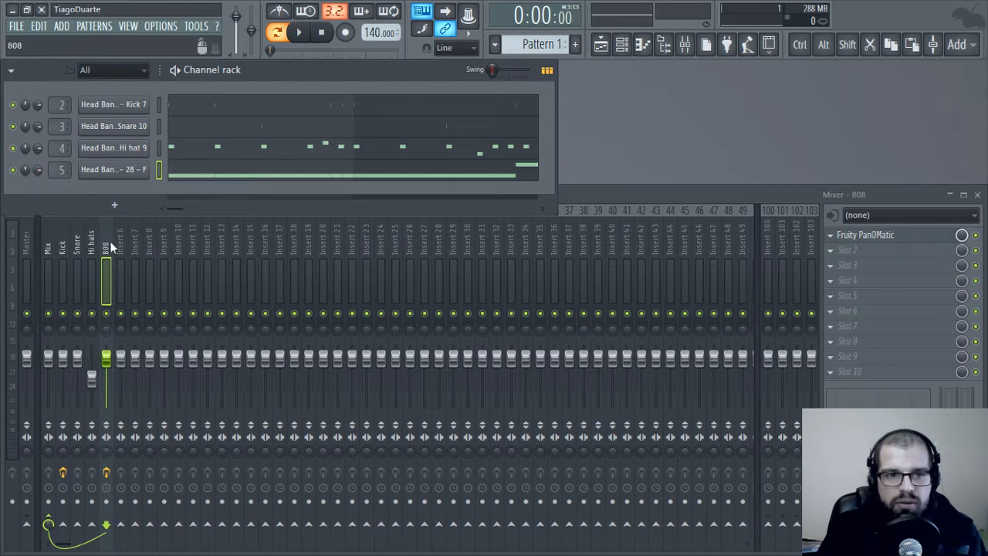
pyautogui.press('space')
pyautogui.press('space')
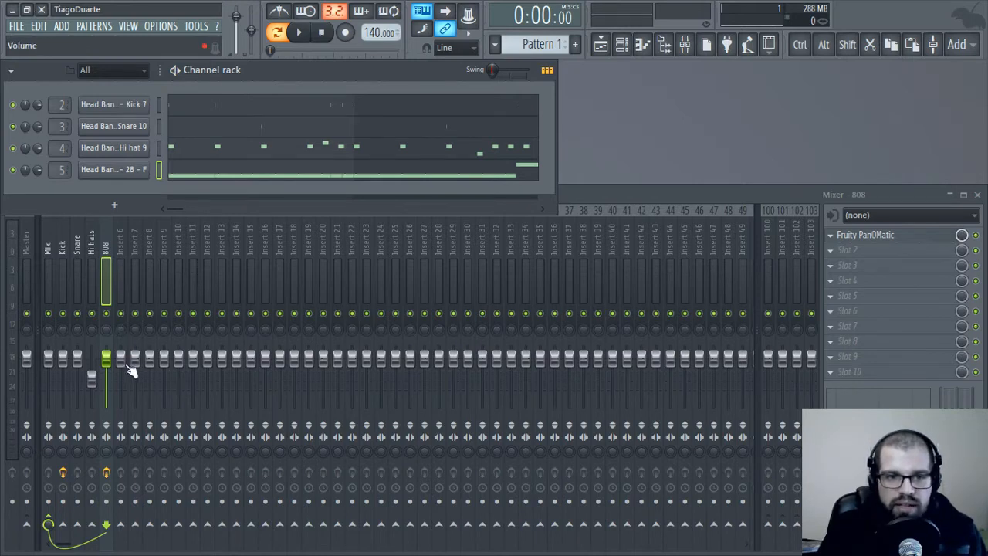
# - Lower the 808 track's mixer fader to about 60% (-9.7 dB) while the pattern plays, checking Fruity PanOMatic's settings in between
pyautogui.moveTo(111, 364); pyautogui.dragTo(110, 386)
pyautogui.press('space')
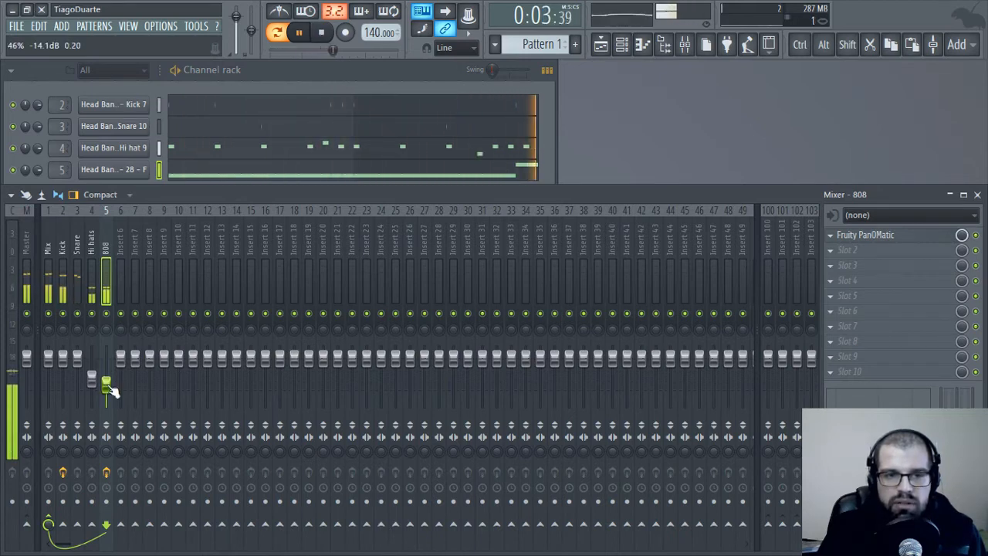
pyautogui.moveTo(111, 386); pyautogui.dragTo(112, 388)
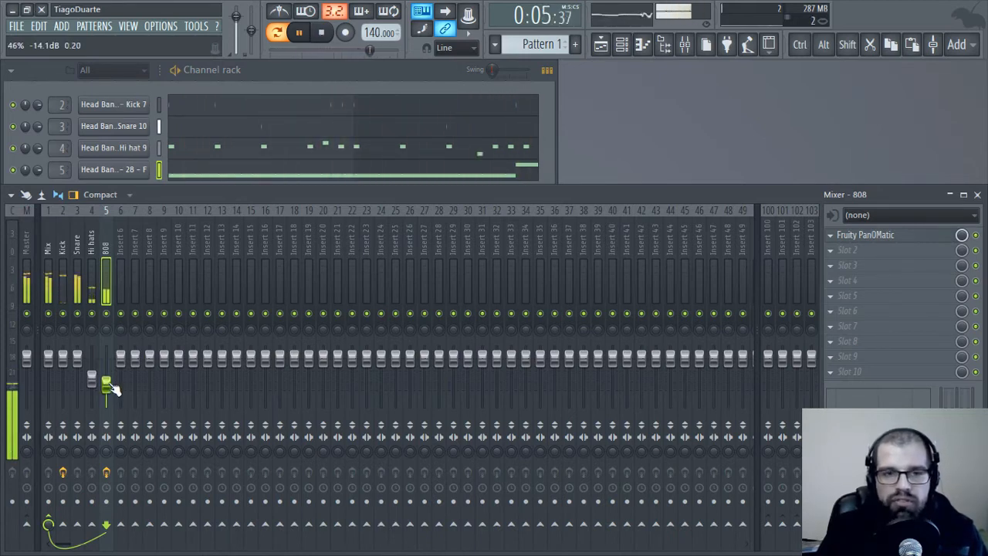
pyautogui.click(863, 235)
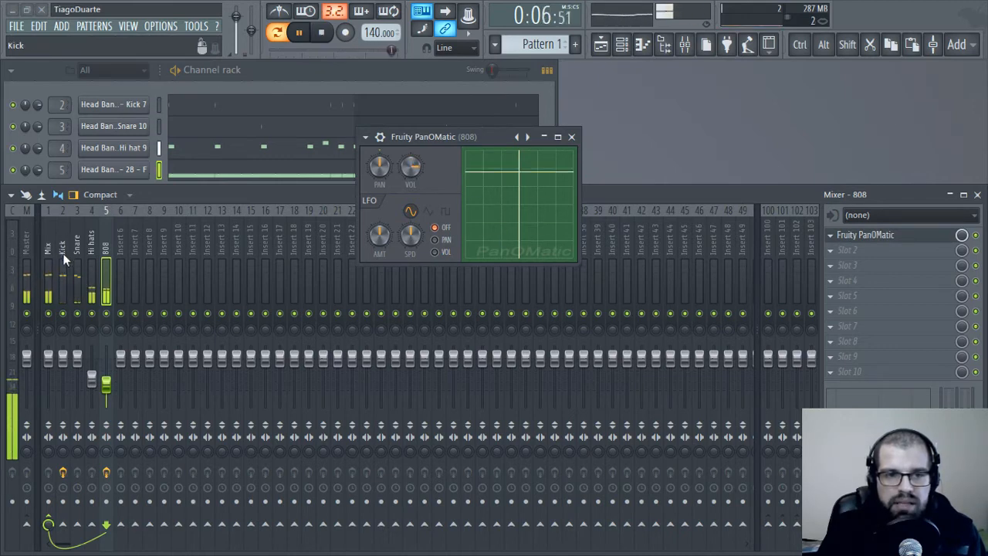
pyautogui.click(571, 138)
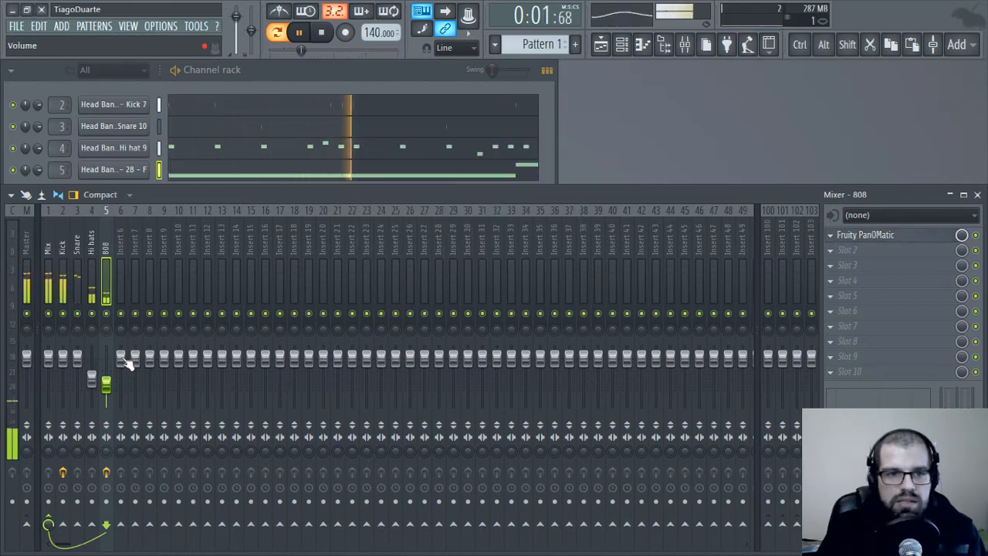
pyautogui.moveTo(106, 381); pyautogui.dragTo(106, 378)
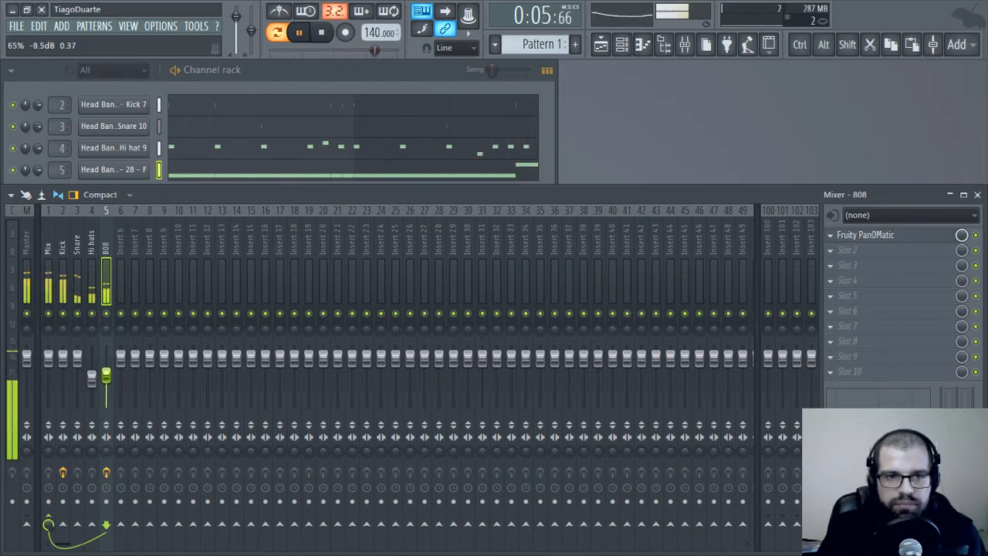
pyautogui.moveTo(105, 379); pyautogui.dragTo(106, 368)
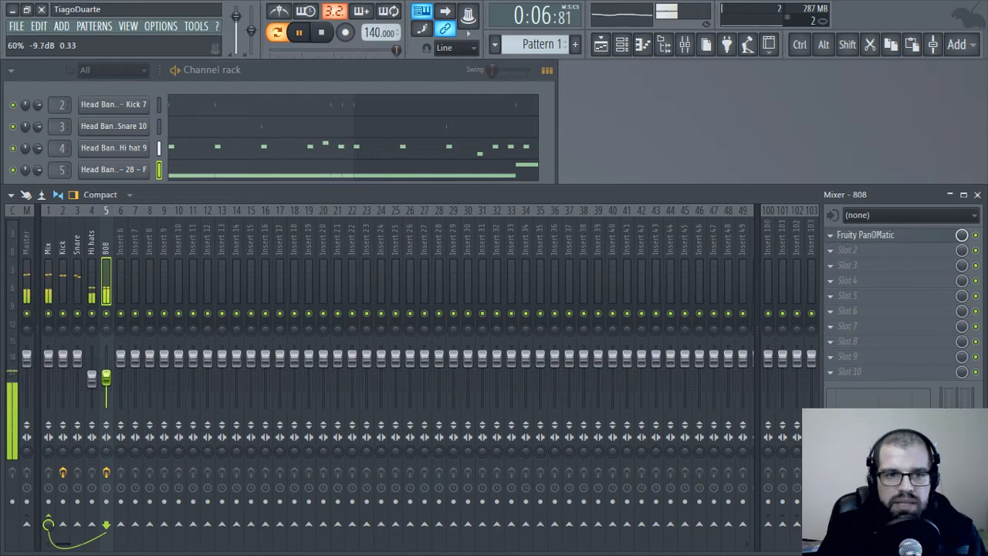
pyautogui.click(842, 236)
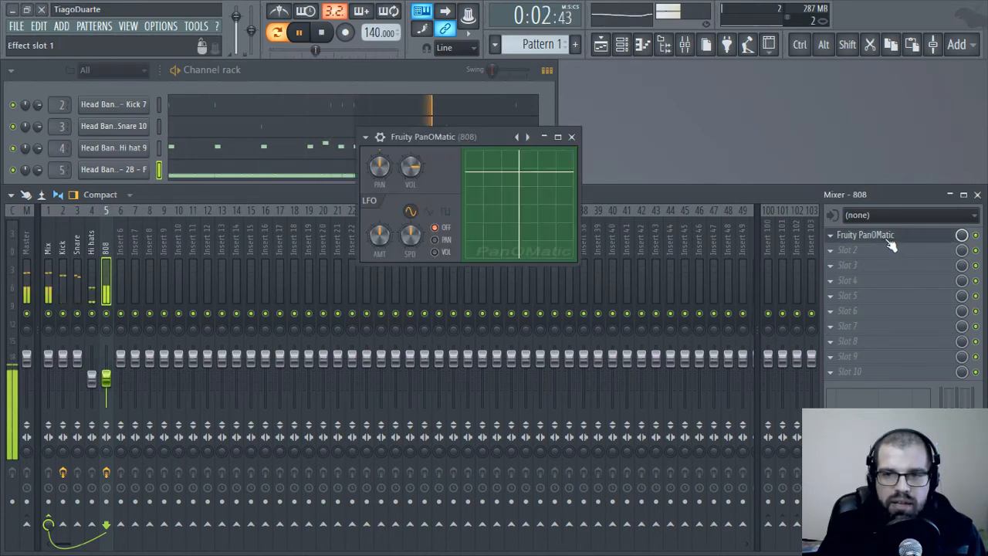
pyautogui.click(572, 137)
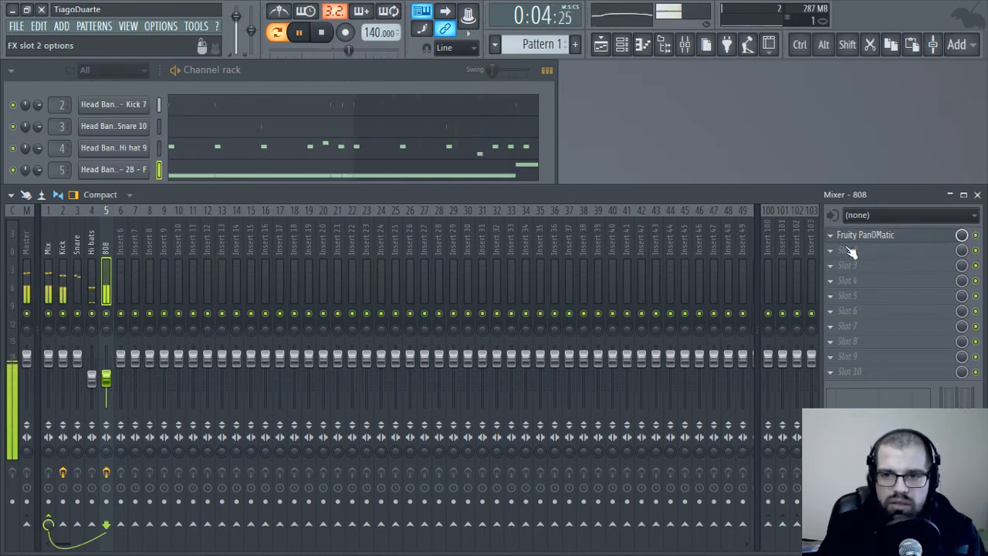
# - Load Fruity Limiter into effect slot 10 of the 808 track
pyautogui.click(873, 372)
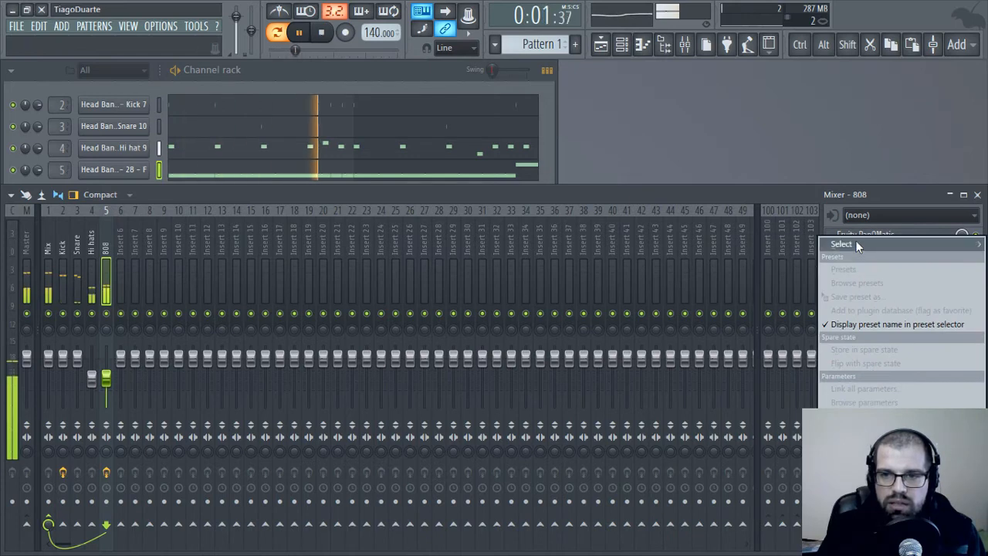
pyautogui.moveTo(856, 244)
pyautogui.moveTo(782, 330)
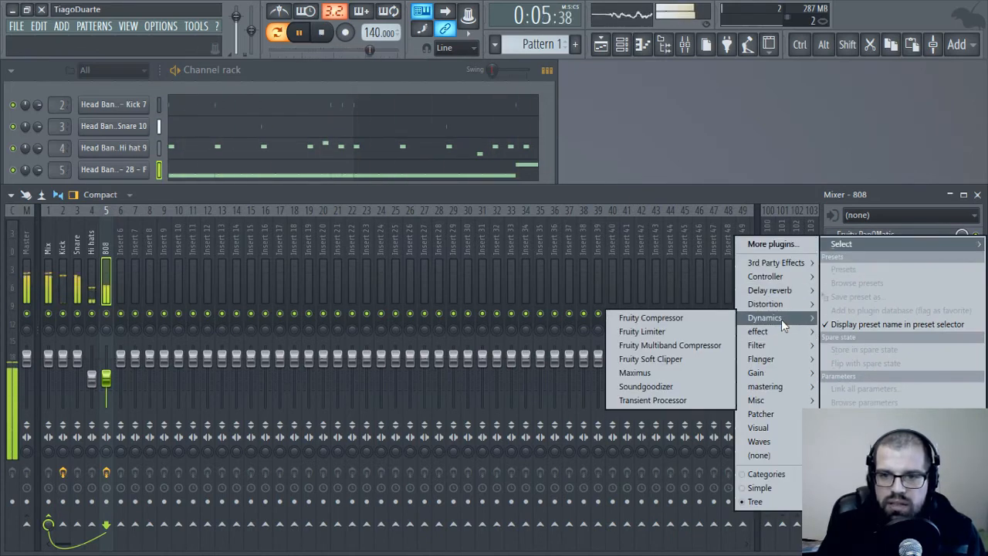
pyautogui.click(641, 331)
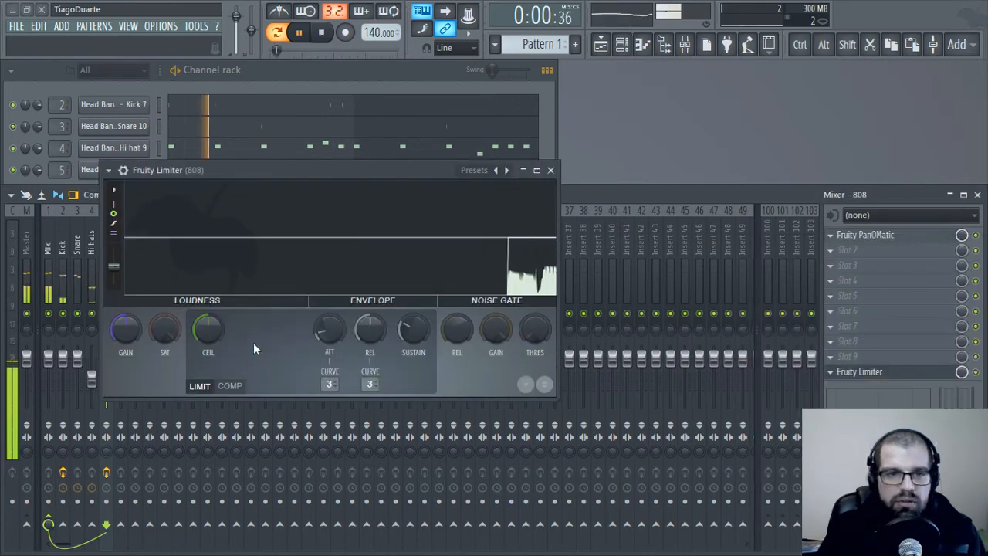
# - Sweep Fruity Limiter's gain to test its effect on the 808, and move its window clear of the mixer track names
pyautogui.moveTo(127, 332); pyautogui.dragTo(126, 371)
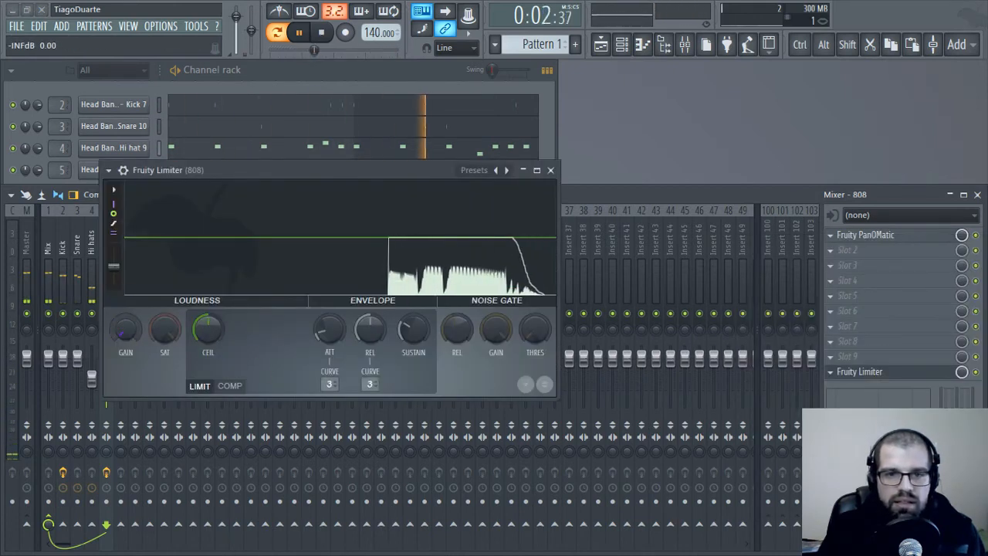
pyautogui.moveTo(127, 331)
pyautogui.mouseDown()
pyautogui.moveTo(127, 297)
pyautogui.moveTo(127, 328)
pyautogui.mouseUp()
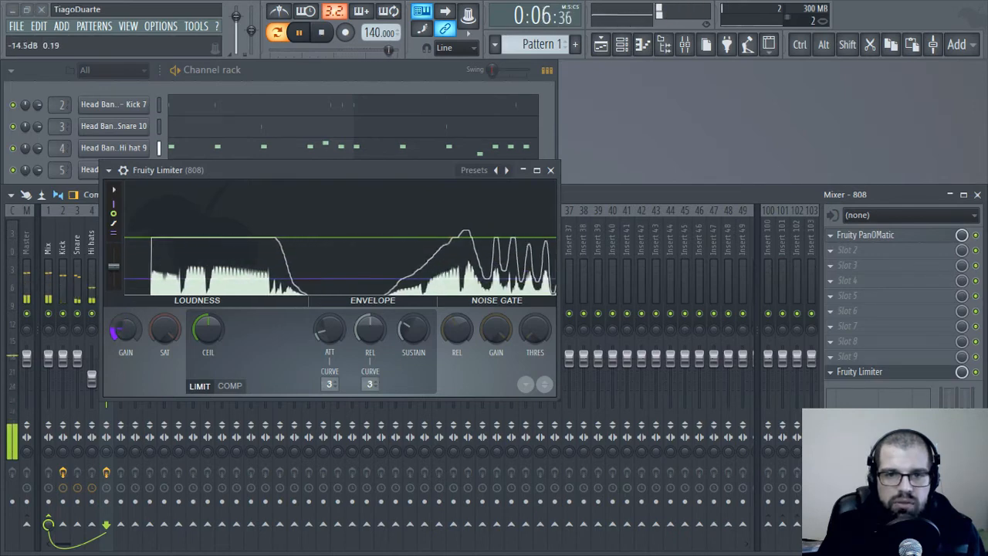
pyautogui.click(300, 185)
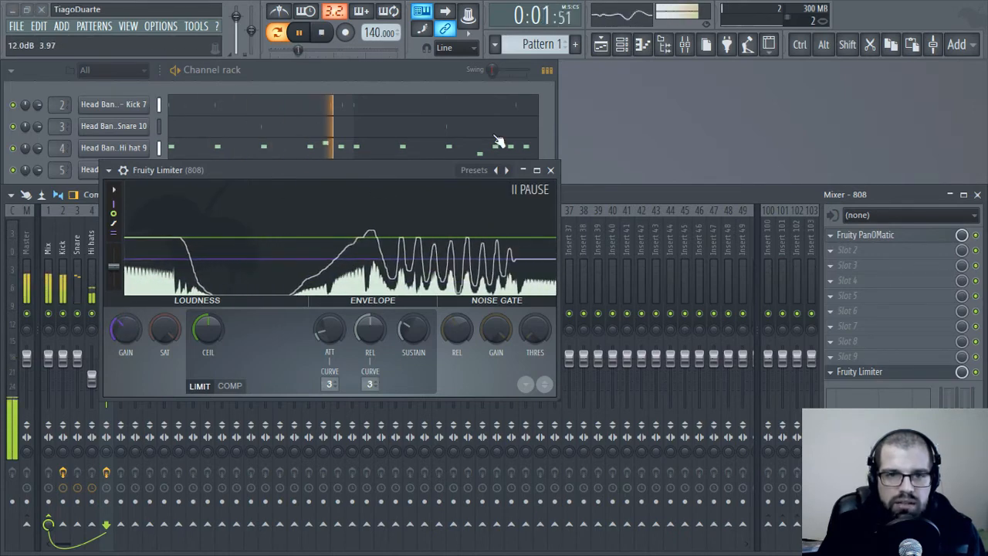
pyautogui.moveTo(388, 170); pyautogui.dragTo(587, 113)
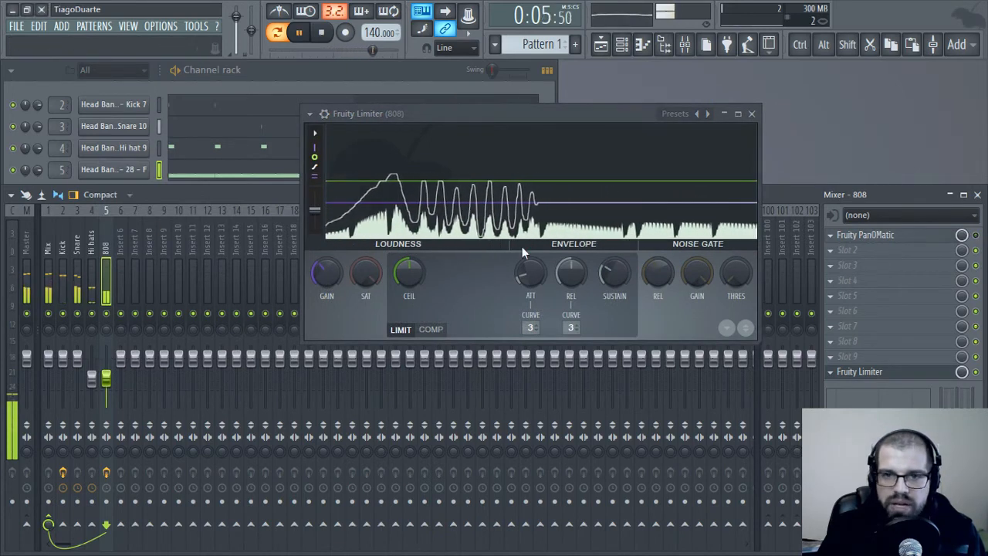
# - Reset Fruity Limiter's gain and link it to the kick's internal peak controller
pyautogui.rightClick(334, 274)
pyautogui.click(327, 275)
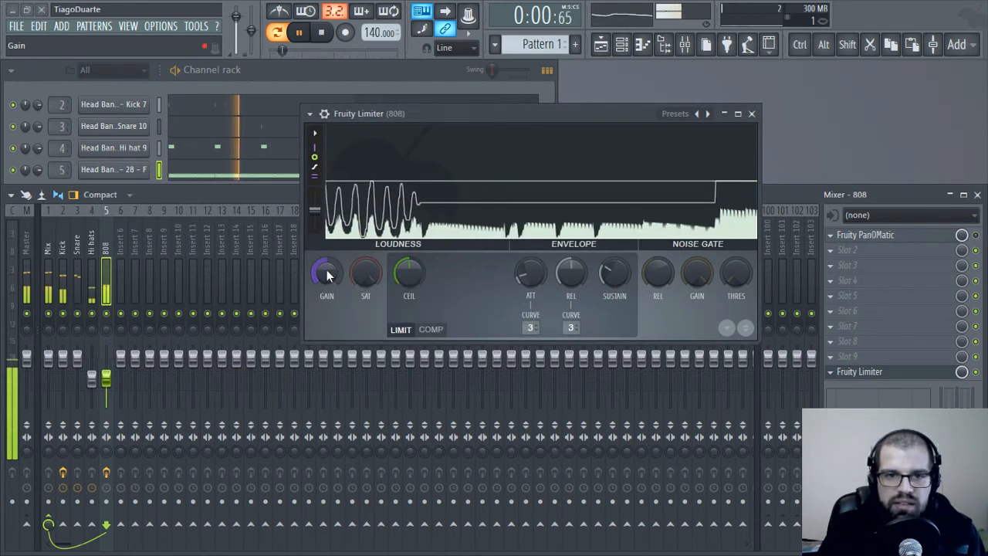
pyautogui.rightClick(327, 276)
pyautogui.click(381, 391)
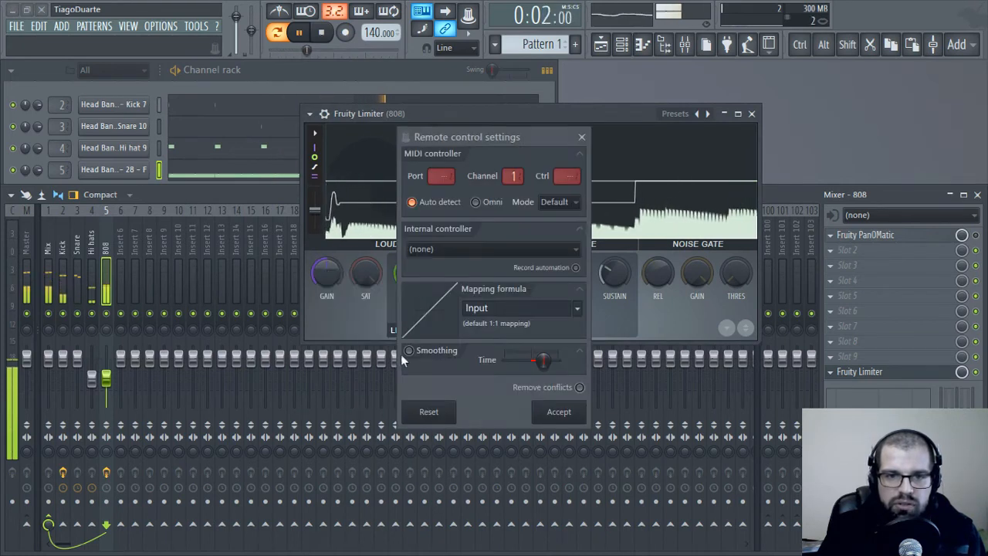
pyautogui.click(529, 248)
pyautogui.click(455, 327)
pyautogui.click(557, 412)
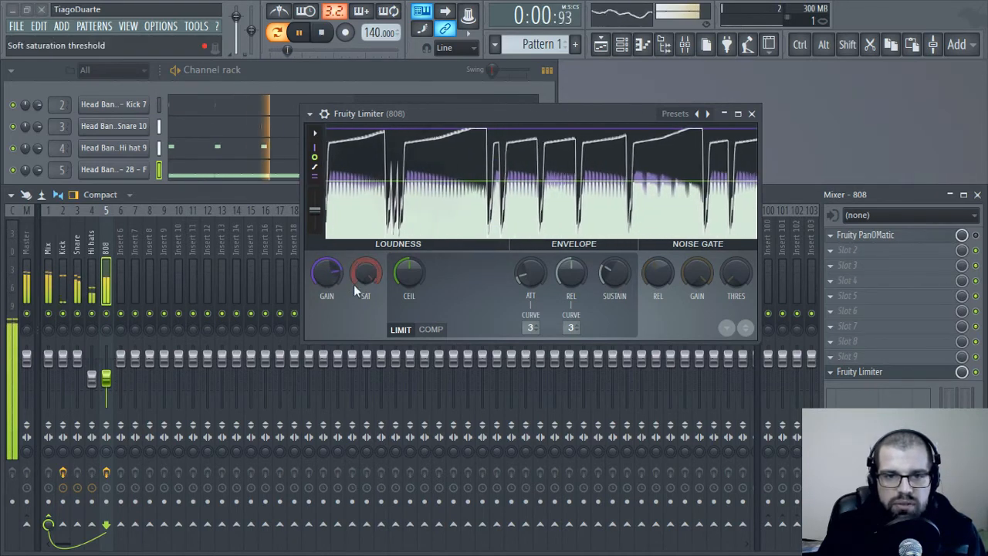
# - Compare the Kick and 808 tracks during playback, lower the 808 fader to about 35% (-17.6 dB), and stop playback
pyautogui.click(65, 249)
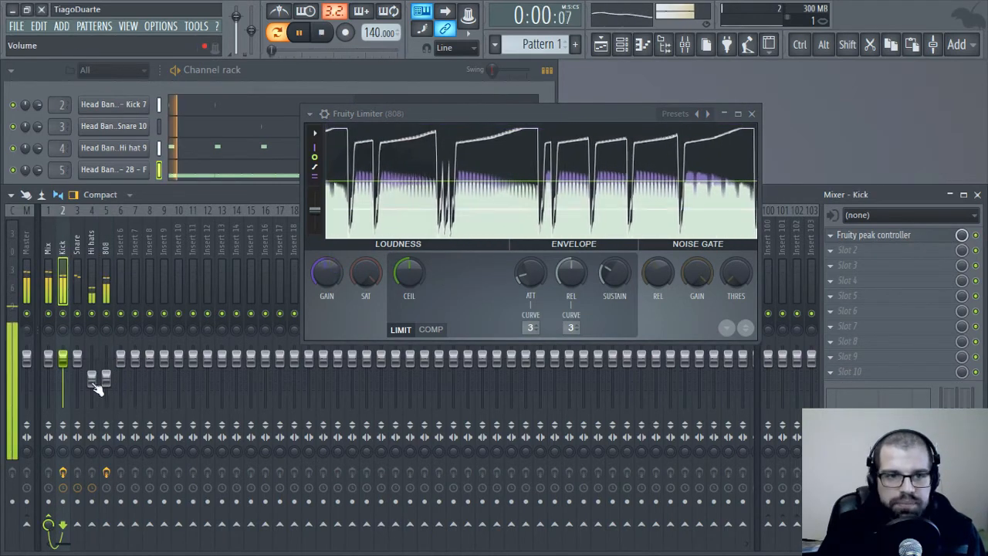
pyautogui.click(103, 236)
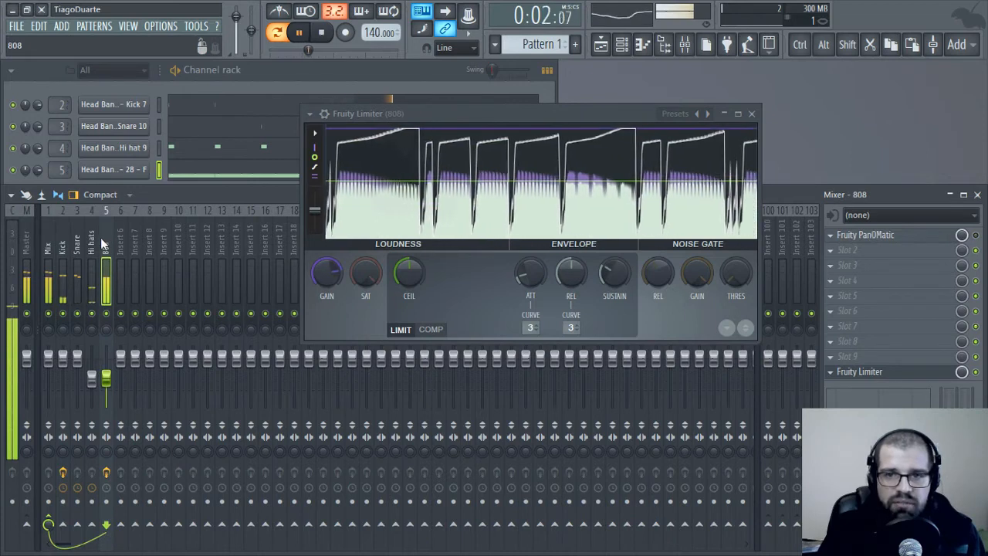
pyautogui.moveTo(106, 379); pyautogui.dragTo(107, 386)
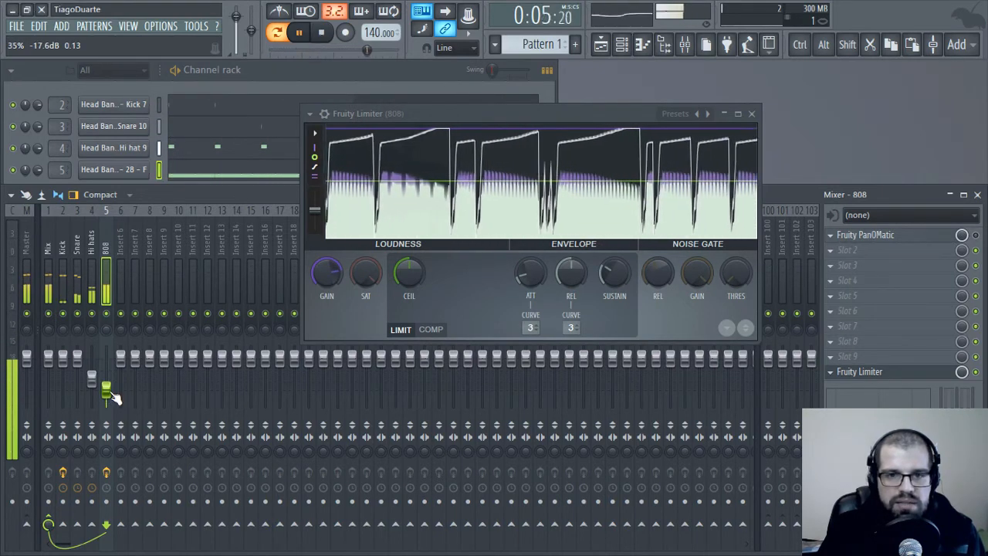
pyautogui.press('space')
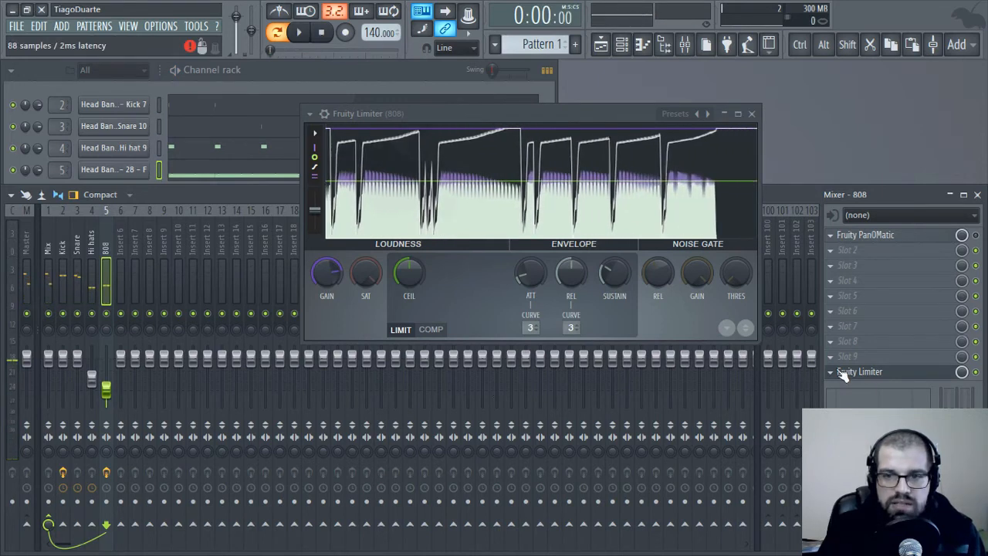
# - Remove Fruity Limiter from effect slot 10 of the 808 track
pyautogui.click(830, 371)
pyautogui.moveTo(864, 224)
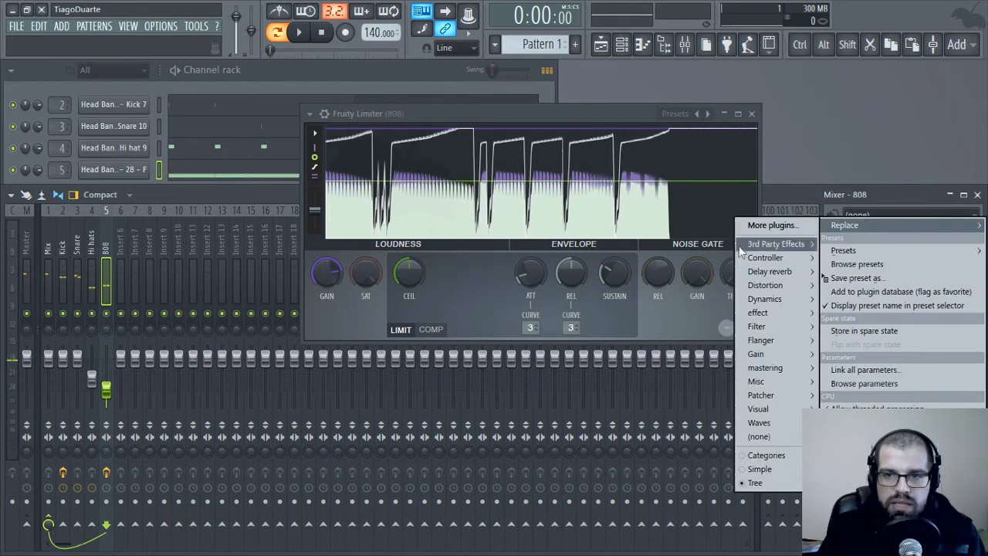
pyautogui.click(772, 437)
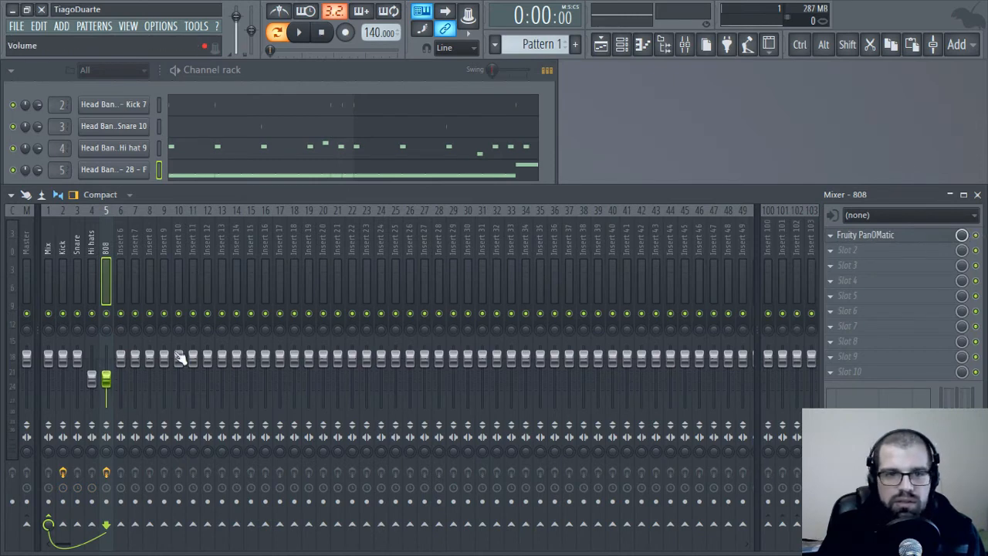
# - Set the 808 track's mixer fader to about 61% (-9.5 dB) while the pattern plays, and stop playback
pyautogui.press('space')
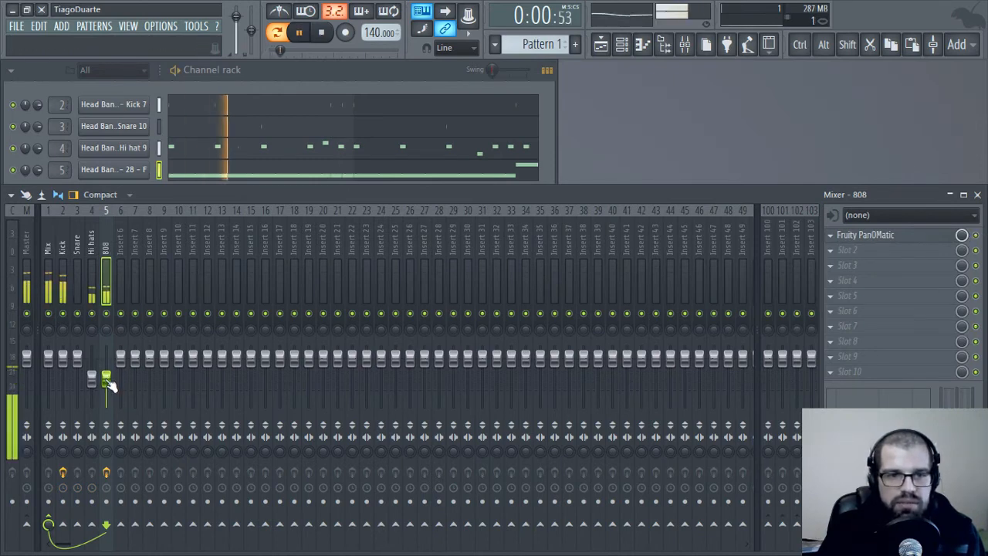
pyautogui.press('space')
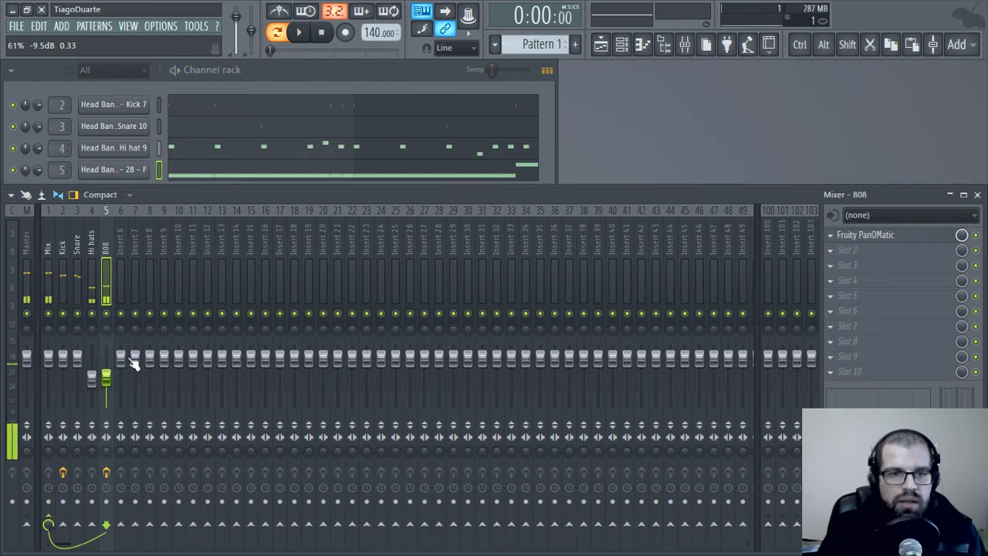
# - Review the effect slots of the Hi hats, Snare, Kick and 808 mixer tracks, comparing Kick with 808
pyautogui.click(92, 248)
pyautogui.click(77, 248)
pyautogui.click(61, 247)
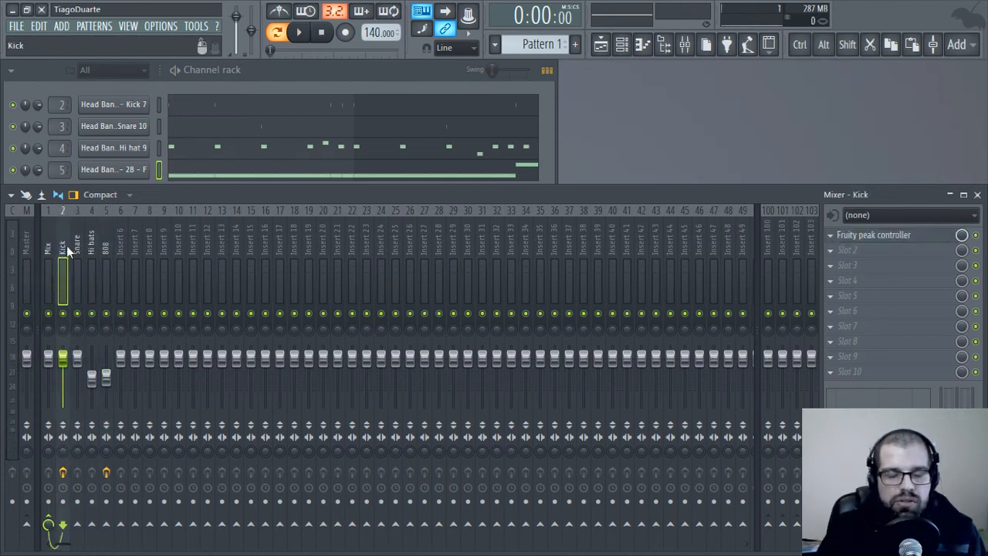
pyautogui.click(107, 248)
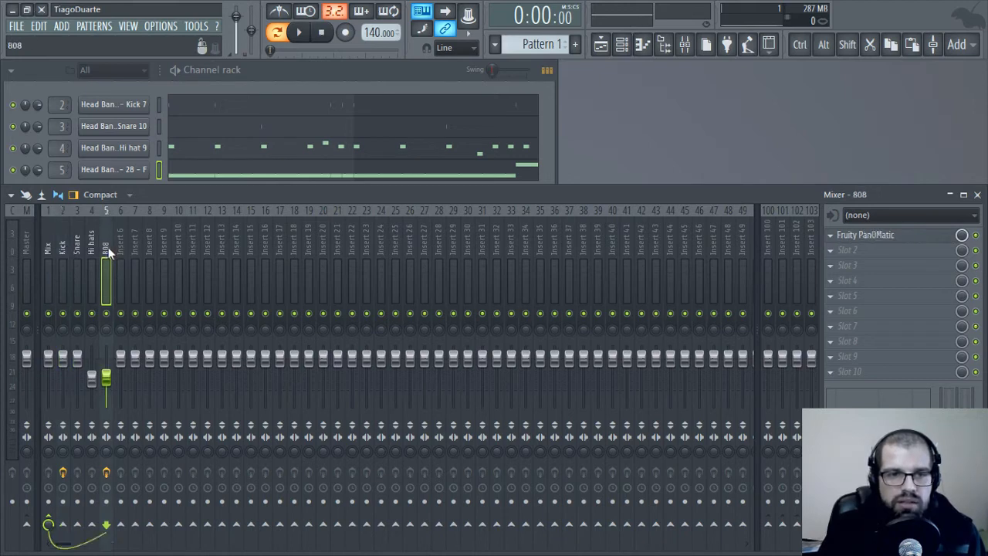
pyautogui.click(62, 246)
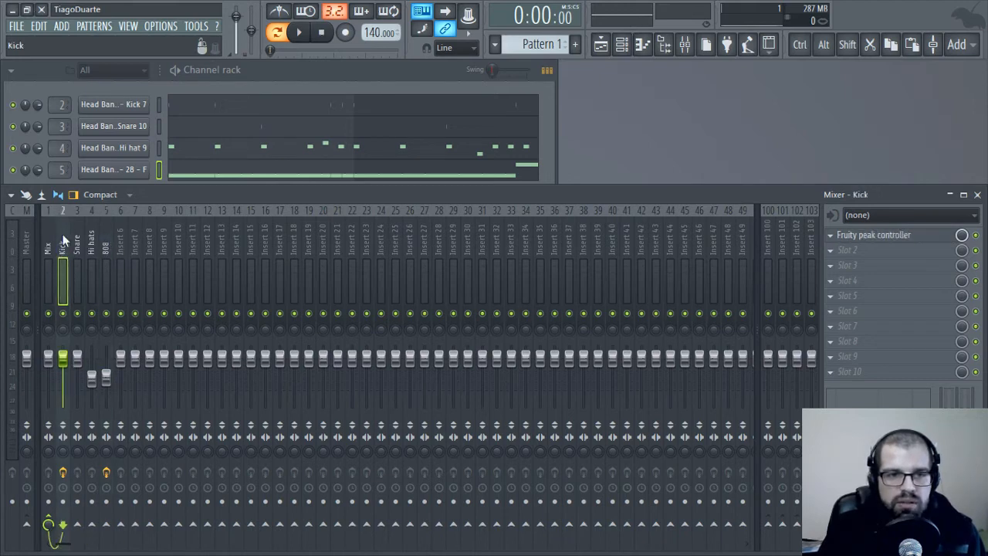
pyautogui.click(107, 240)
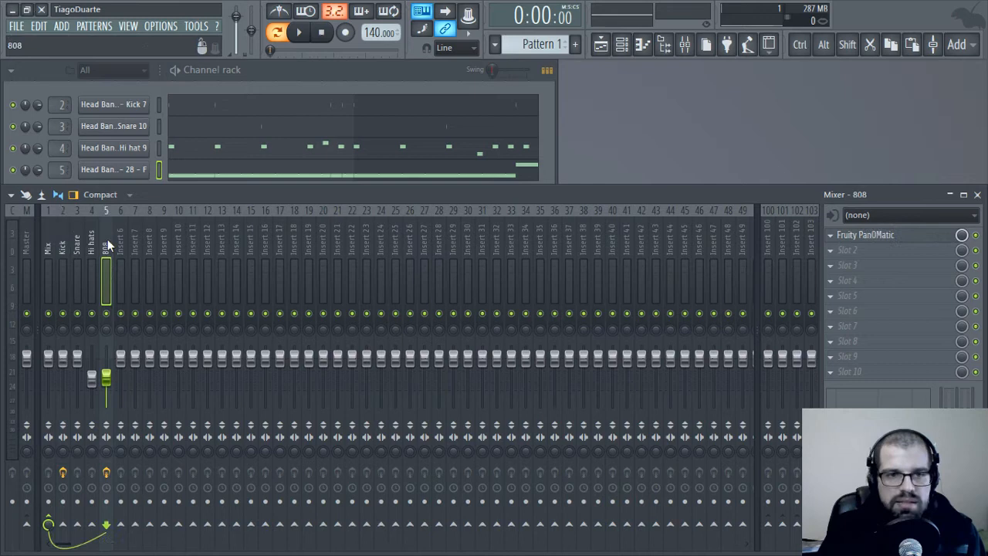
# - Check the Kick track's effect, select the 808 track, and play the pattern to judge how both sound together before stopping playback
pyautogui.click(64, 240)
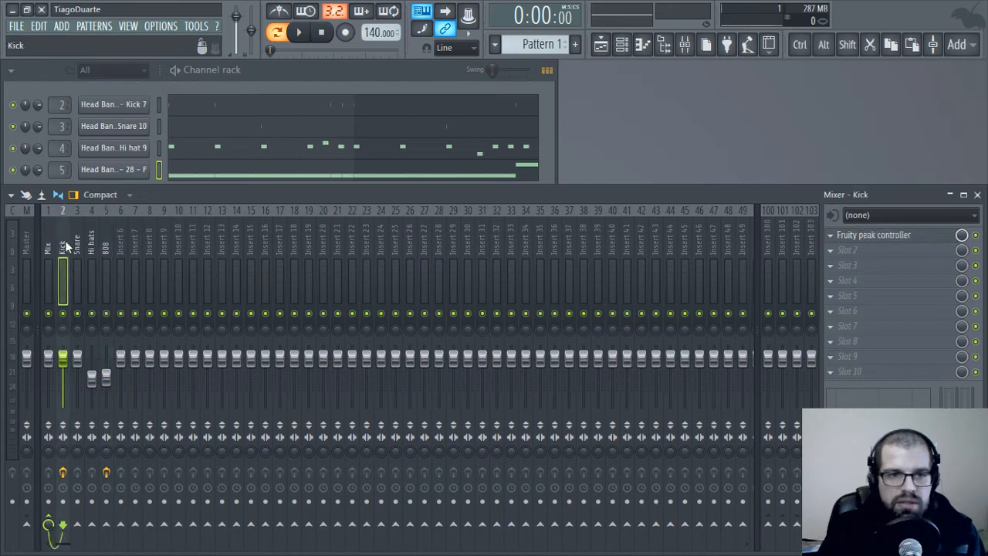
pyautogui.rightClick(108, 378)
pyautogui.click(107, 378)
pyautogui.press('space')
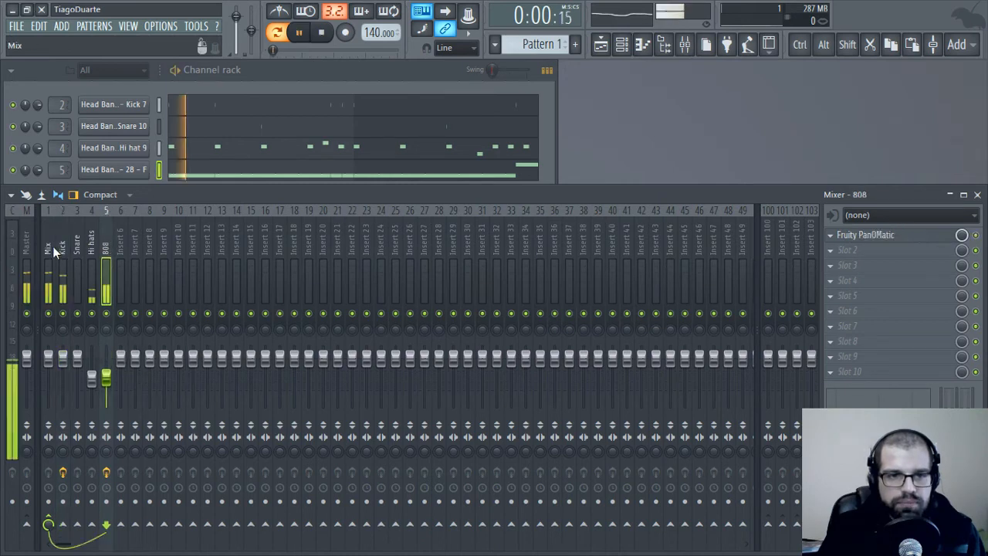
pyautogui.press('space')
# - Disable Fruity peak controller on the Kick track and sidechain the Kick track to the 808 track
pyautogui.click(64, 248)
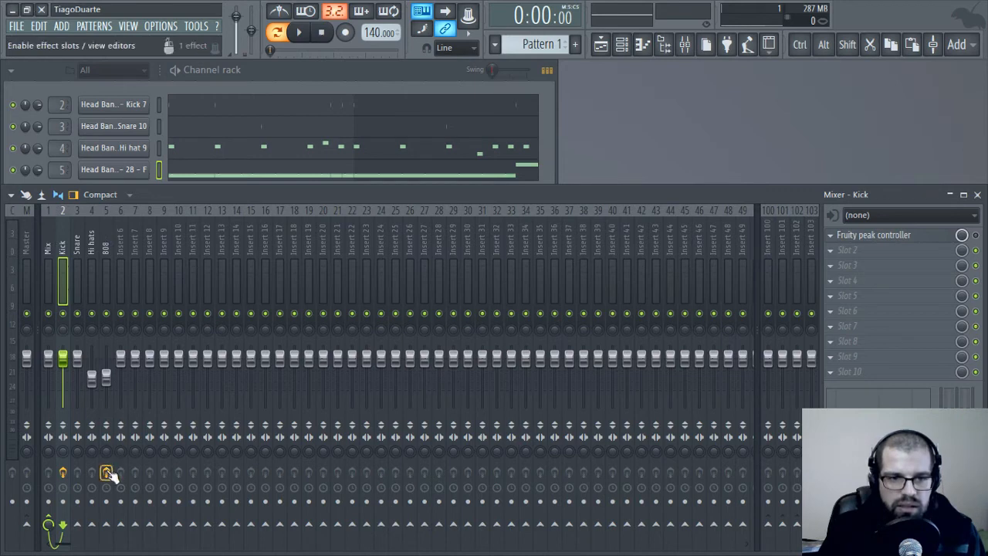
pyautogui.rightClick(109, 528)
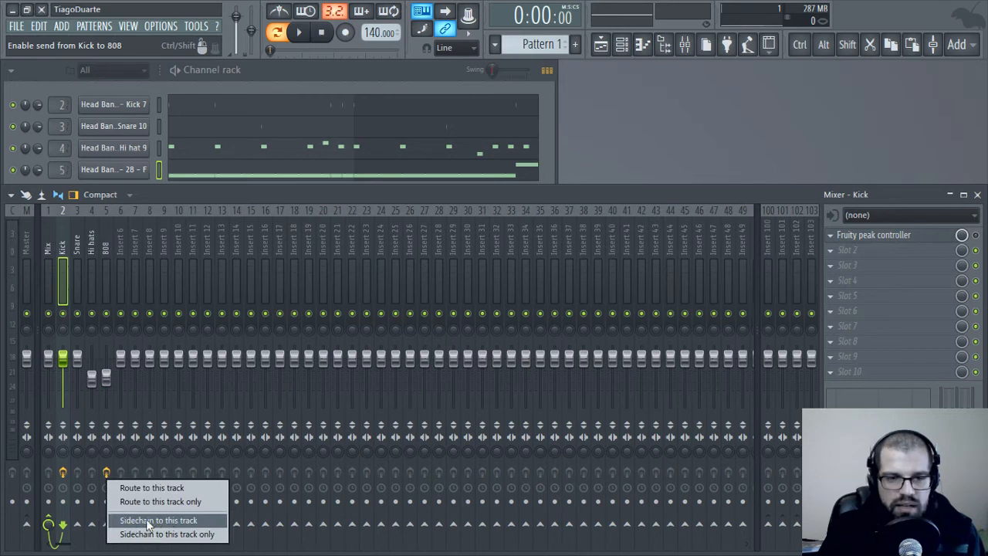
pyautogui.click(189, 521)
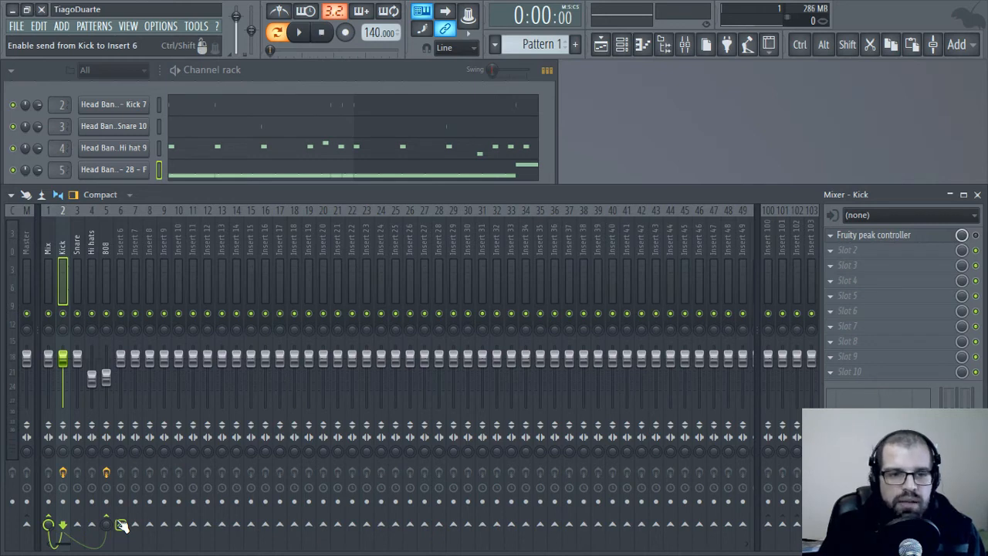
# - Load Fruity Limiter into effect slot 2 of the 808 mixer track and reposition its window
pyautogui.click(106, 239)
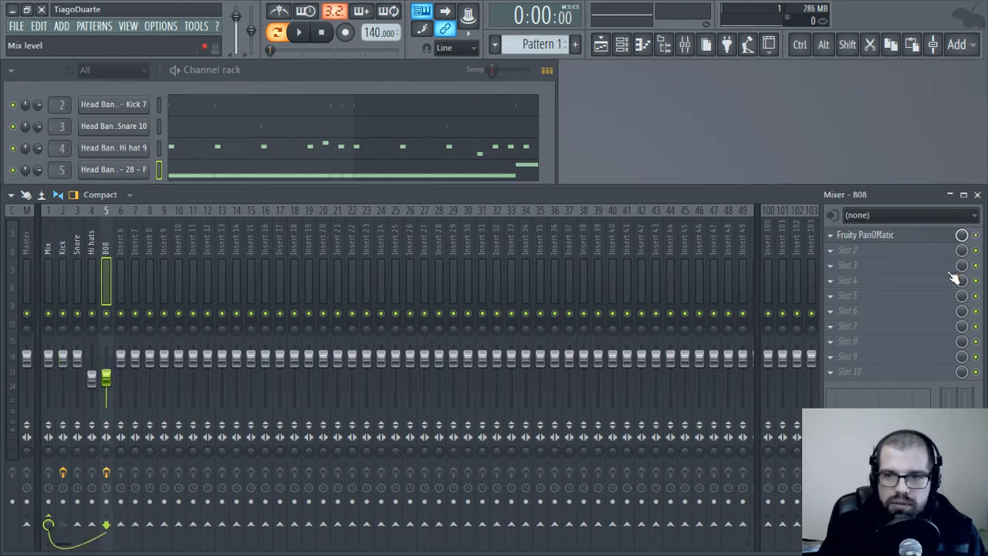
pyautogui.click(872, 256)
pyautogui.moveTo(777, 306)
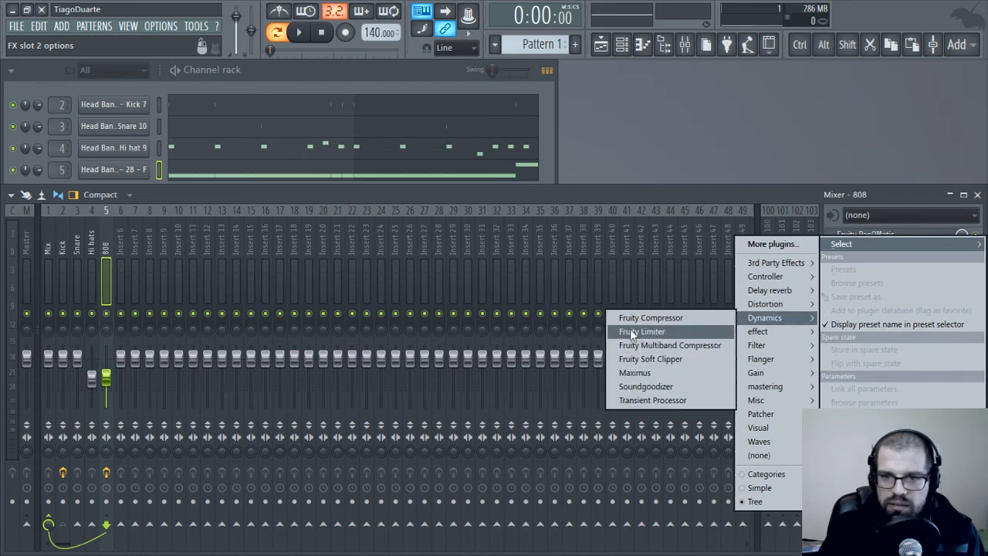
pyautogui.click(654, 331)
pyautogui.moveTo(224, 177); pyautogui.dragTo(263, 170)
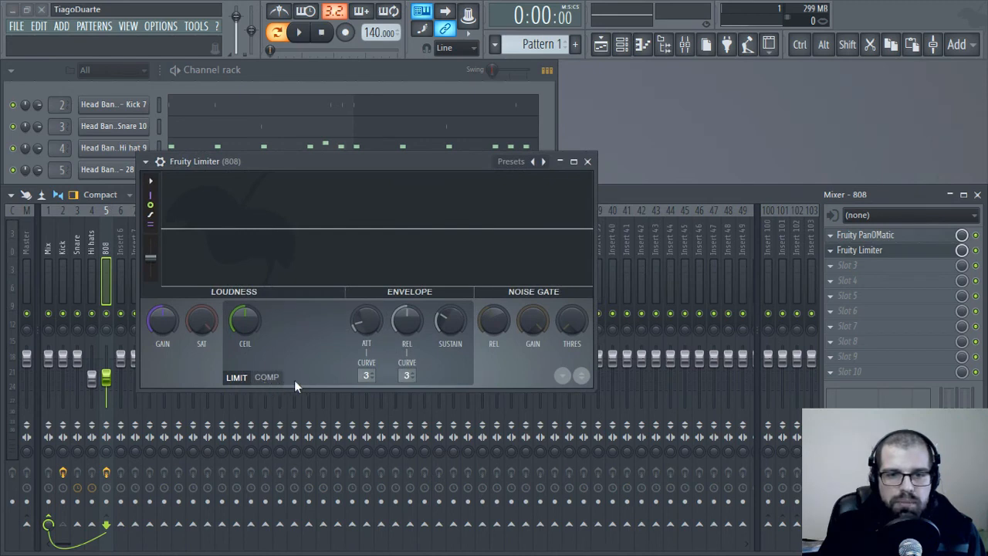
# - Switch Fruity Limiter to compressor mode and set its sidechain input to Kick
pyautogui.click(268, 378)
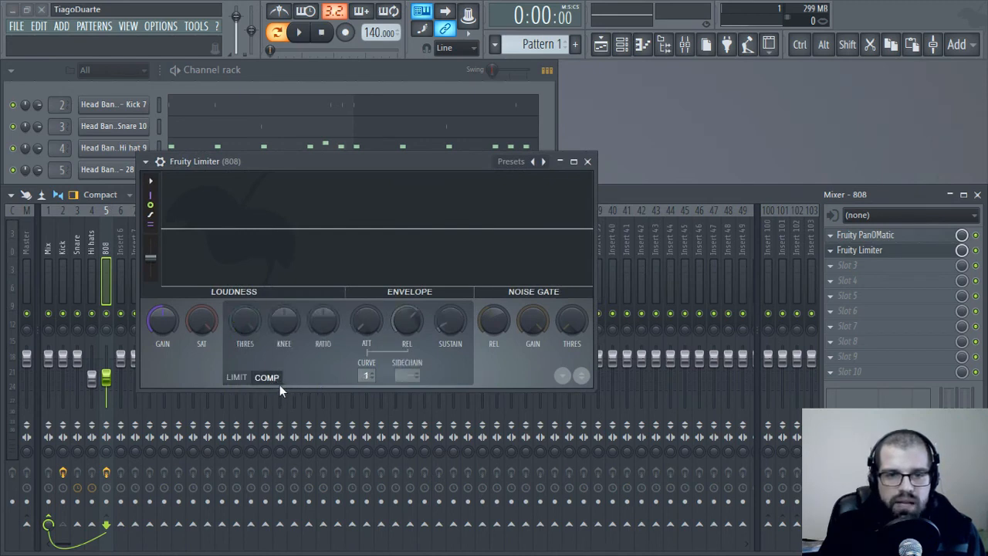
pyautogui.click(407, 375)
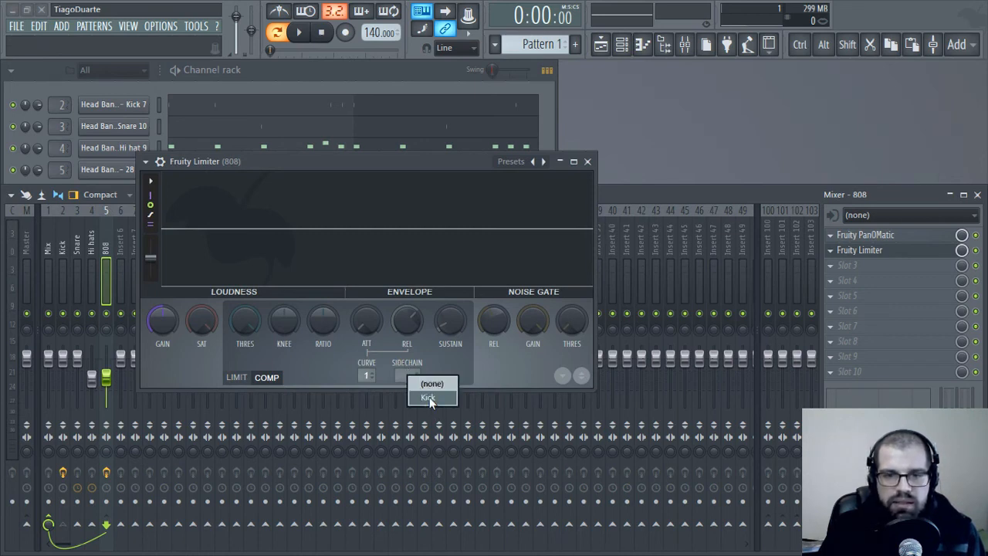
pyautogui.click(428, 398)
# - Lower the compressor threshold on the 808's Fruity Limiter while checking the kick-driven signal during playback
pyautogui.press('space')
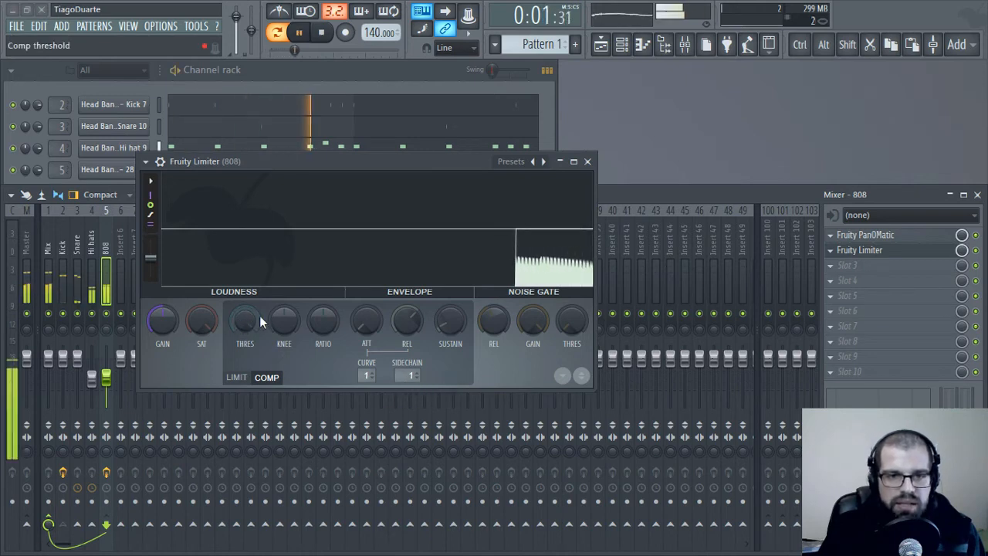
pyautogui.moveTo(259, 316); pyautogui.dragTo(260, 382)
pyautogui.press('space')
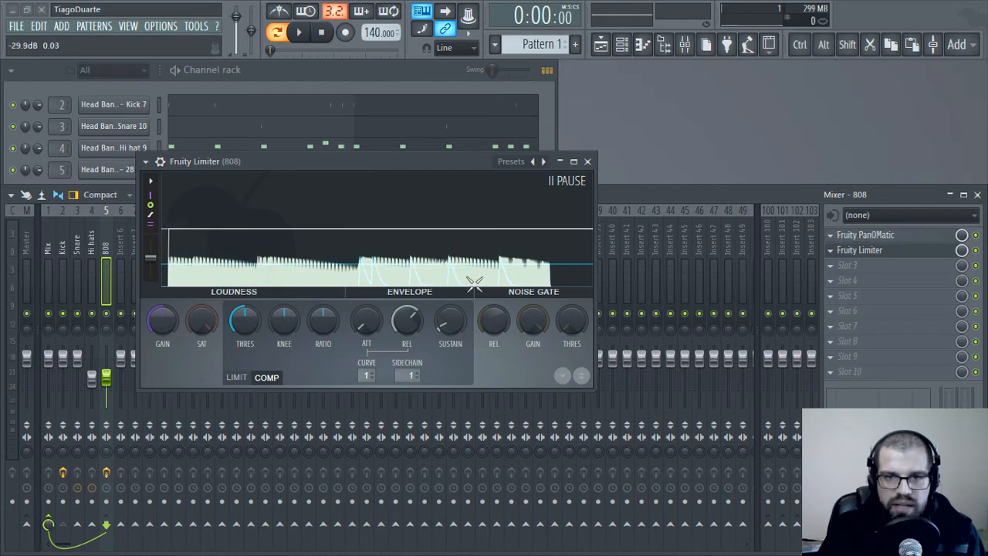
pyautogui.press('space')
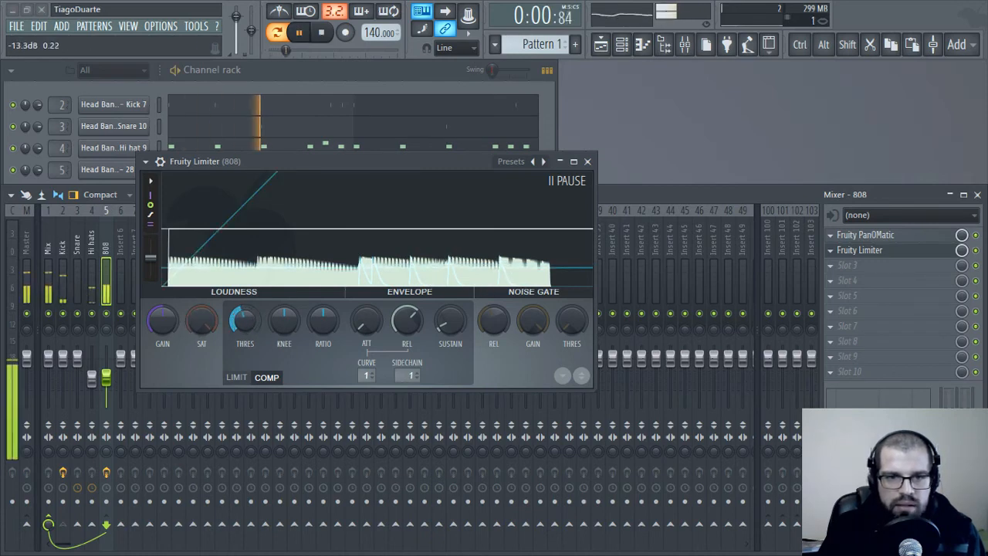
pyautogui.moveTo(257, 327); pyautogui.dragTo(257, 324)
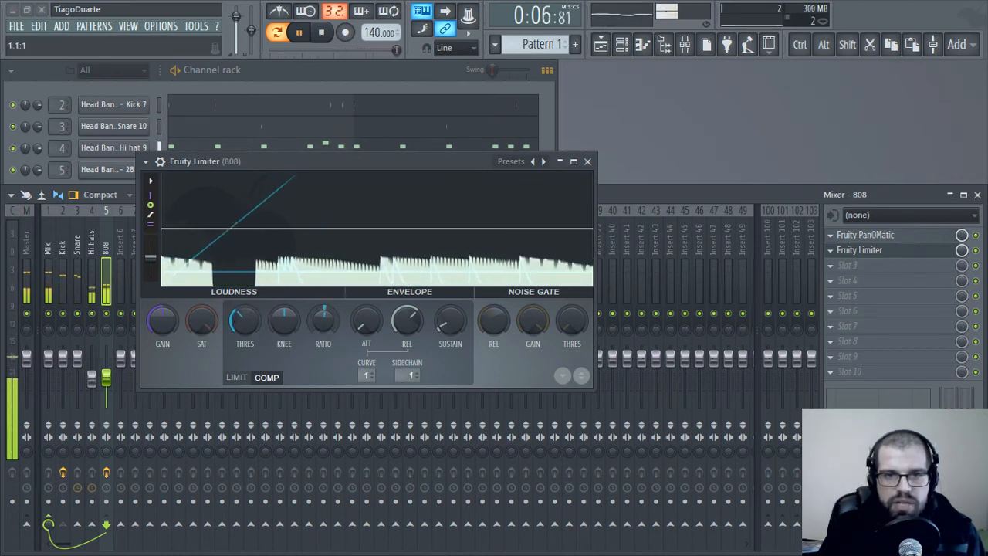
# - Raise the compressor ratio and fine-tune a low threshold so that each kick ducks the 808
pyautogui.moveTo(323, 322)
pyautogui.mouseDown()
pyautogui.moveTo(322, 309)
pyautogui.moveTo(328, 327)
pyautogui.mouseUp()
pyautogui.moveTo(244, 320); pyautogui.dragTo(244, 334)
pyautogui.moveTo(242, 322); pyautogui.dragTo(564, 247)
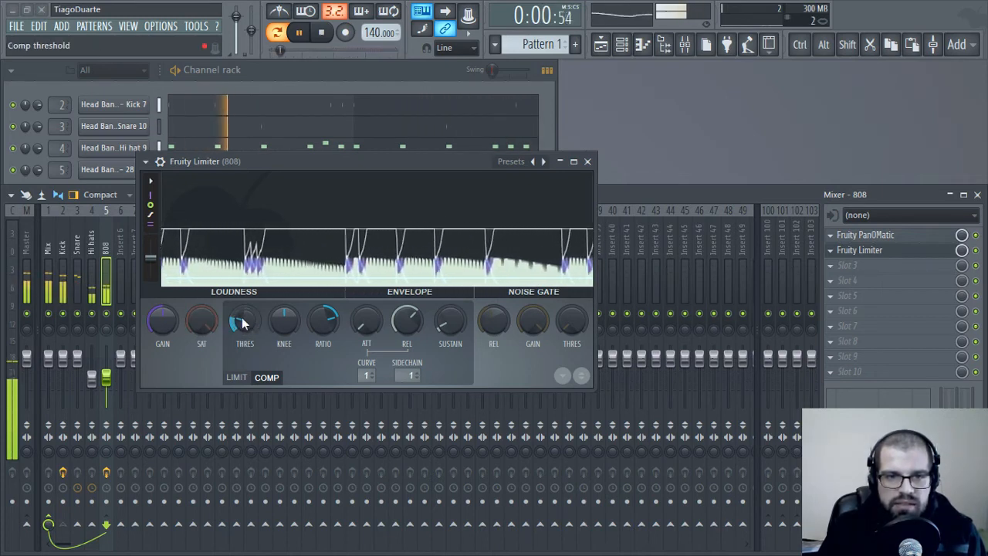
pyautogui.moveTo(244, 323)
pyautogui.mouseDown()
pyautogui.moveTo(245, 362)
pyautogui.moveTo(243, 336)
pyautogui.mouseUp()
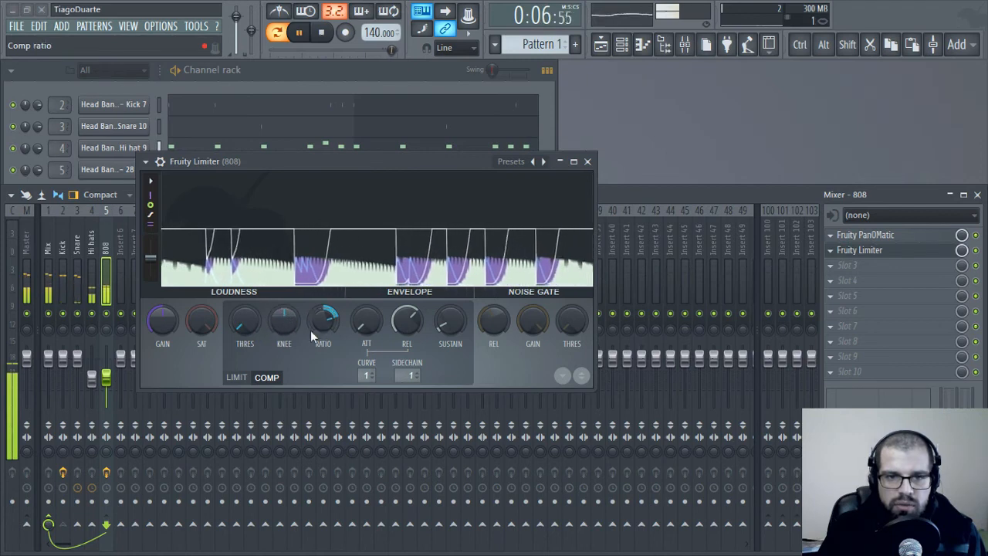
pyautogui.moveTo(265, 330)
pyautogui.mouseDown()
pyautogui.moveTo(265, 291)
pyautogui.moveTo(263, 315)
pyautogui.mouseUp()
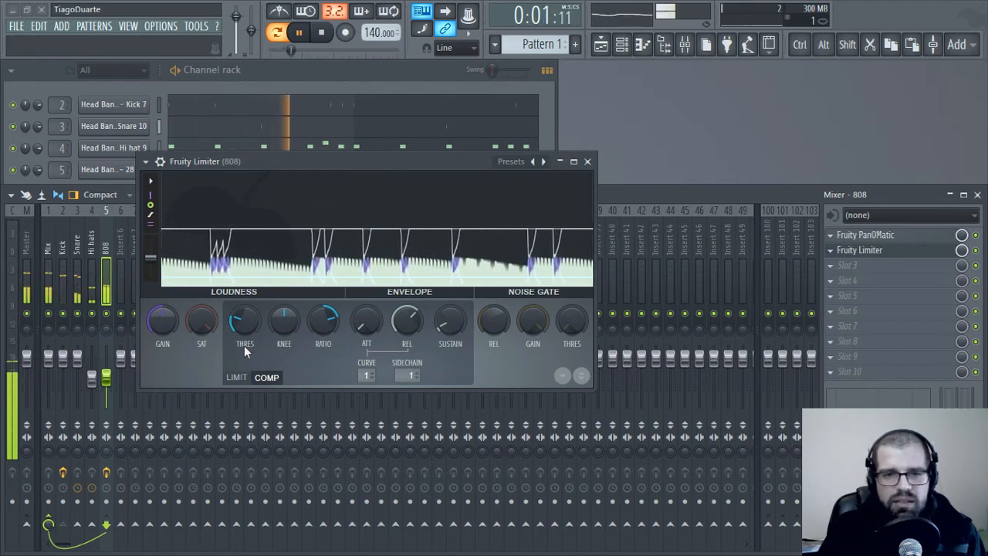
# - Try different knee settings and longer and shorter release times on the 808's compressor while the pattern plays
pyautogui.moveTo(284, 320); pyautogui.dragTo(284, 371)
pyautogui.moveTo(284, 320); pyautogui.dragTo(284, 304)
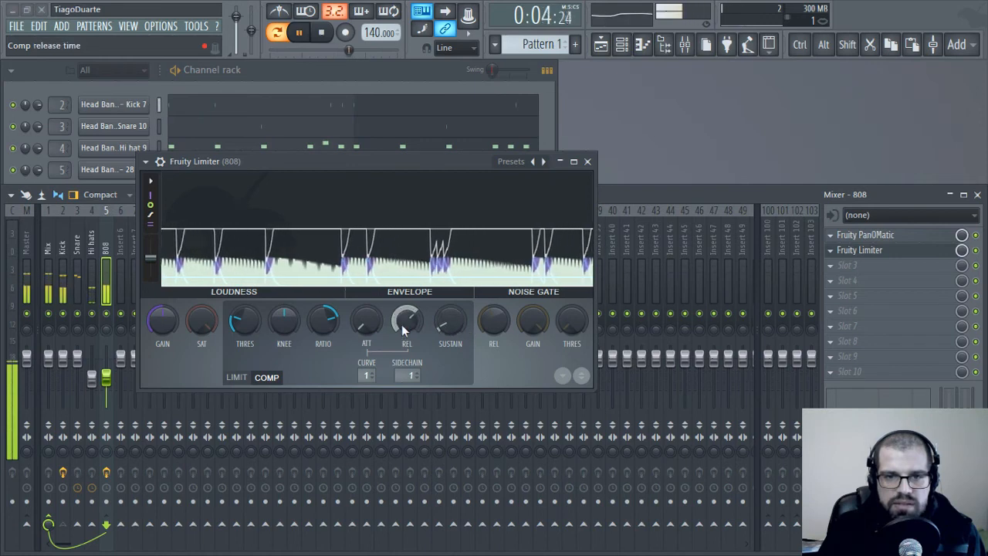
pyautogui.moveTo(407, 320); pyautogui.dragTo(407, 313)
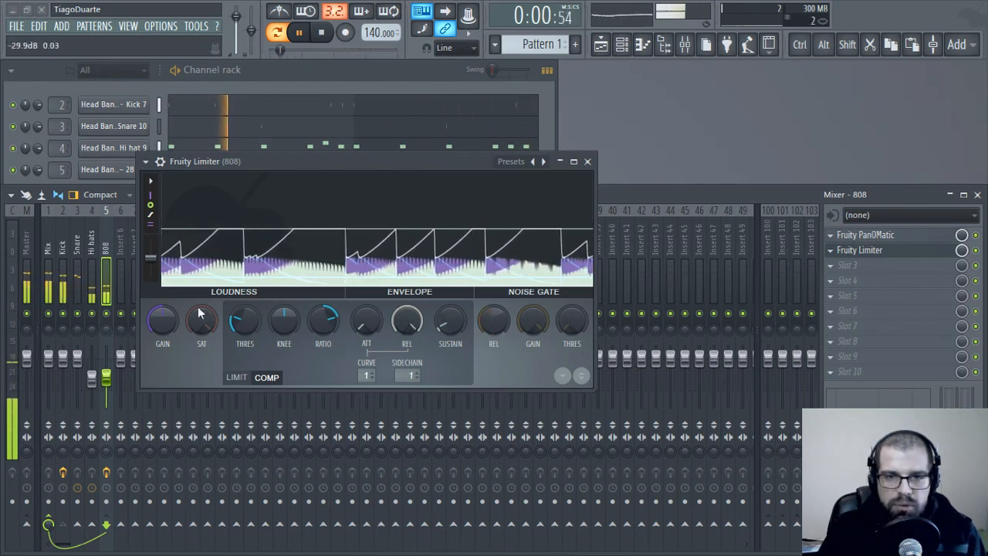
pyautogui.moveTo(407, 320); pyautogui.dragTo(406, 327)
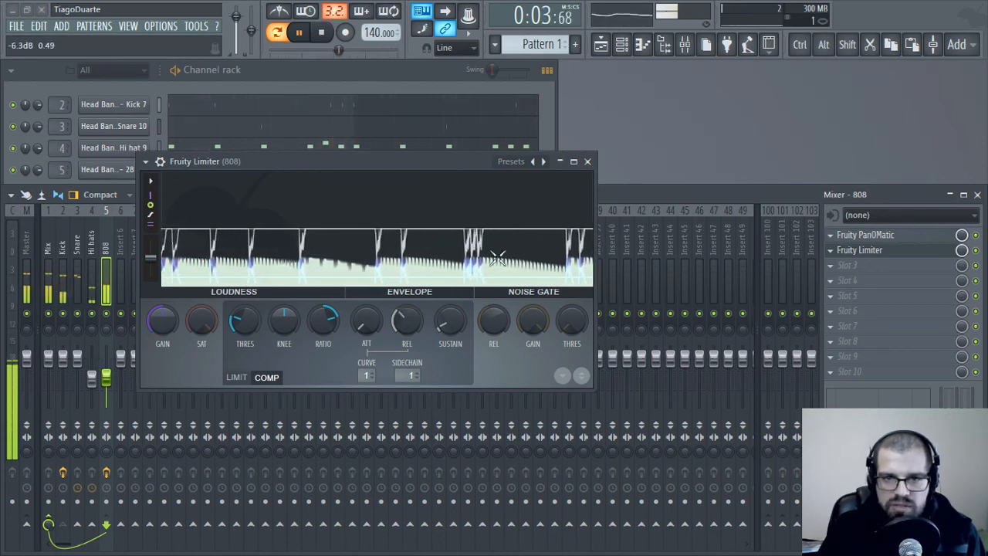
pyautogui.moveTo(407, 323); pyautogui.dragTo(407, 330)
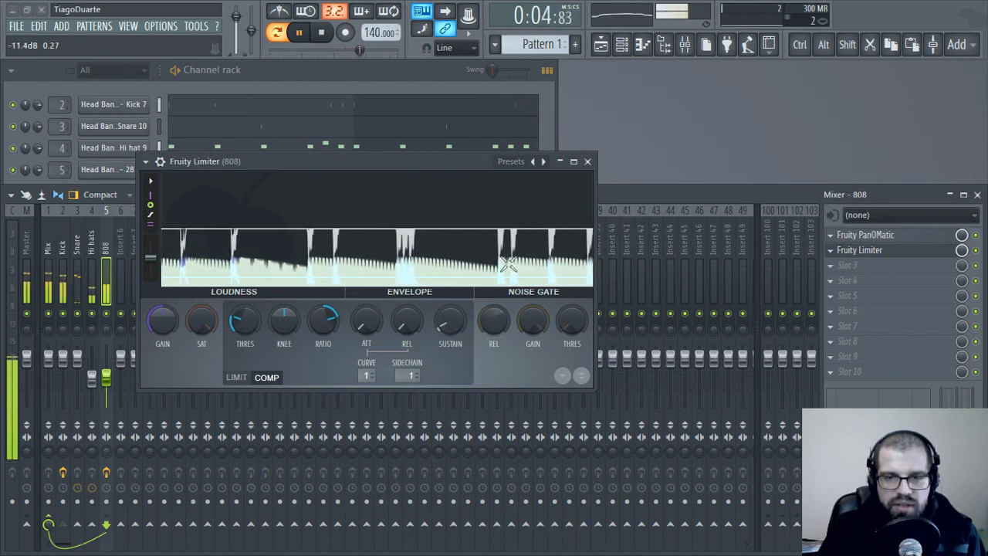
pyautogui.moveTo(245, 322); pyautogui.dragTo(245, 338)
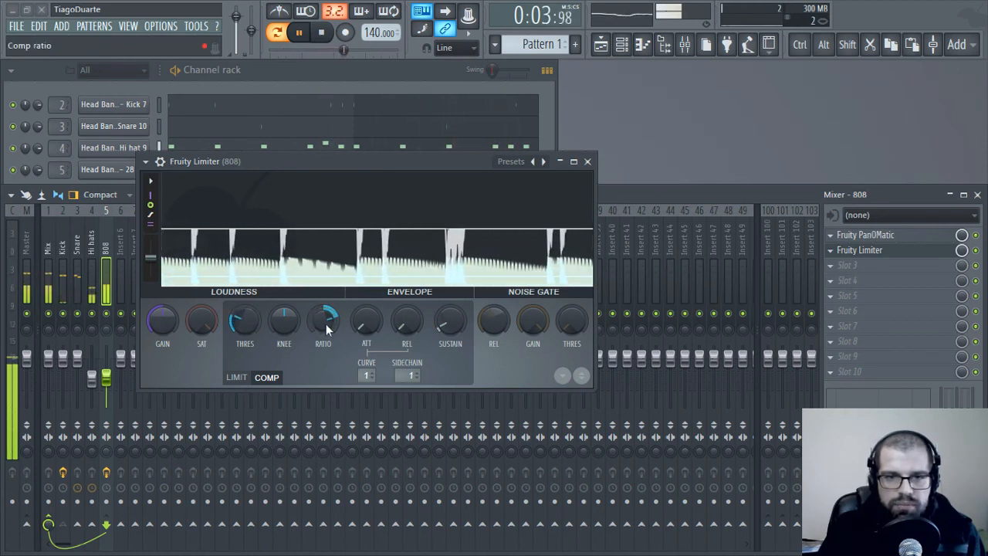
pyautogui.moveTo(406, 327); pyautogui.dragTo(405, 331)
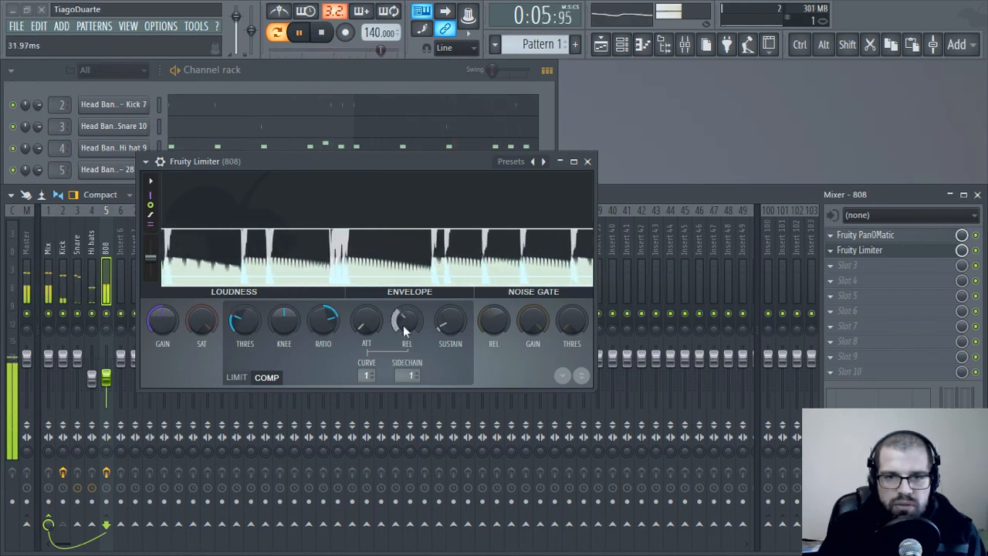
# - Reset the compressor's release and attack to their defaults, listen to the ducking, and stop playback
pyautogui.rightClick(405, 330)
pyautogui.click(420, 337)
pyautogui.rightClick(364, 323)
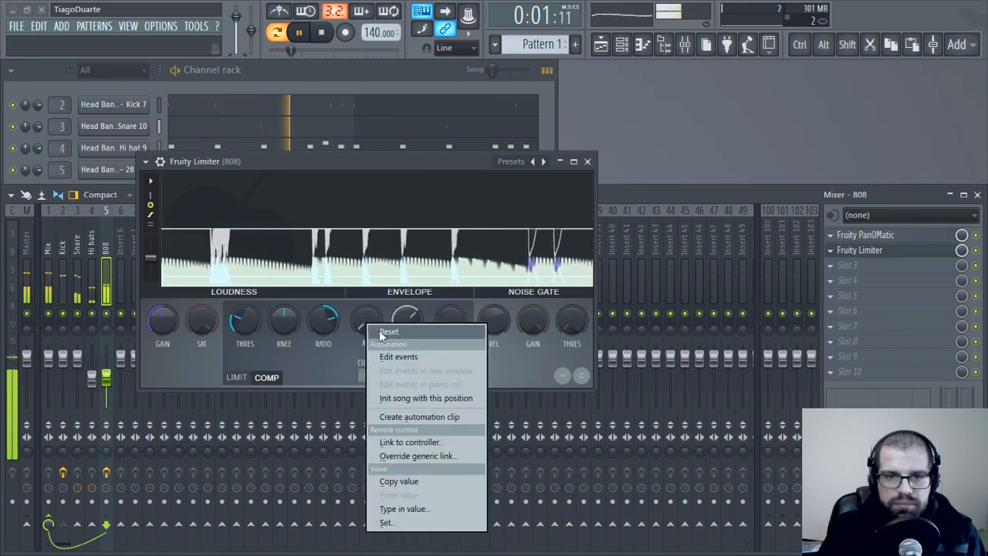
pyautogui.click(388, 332)
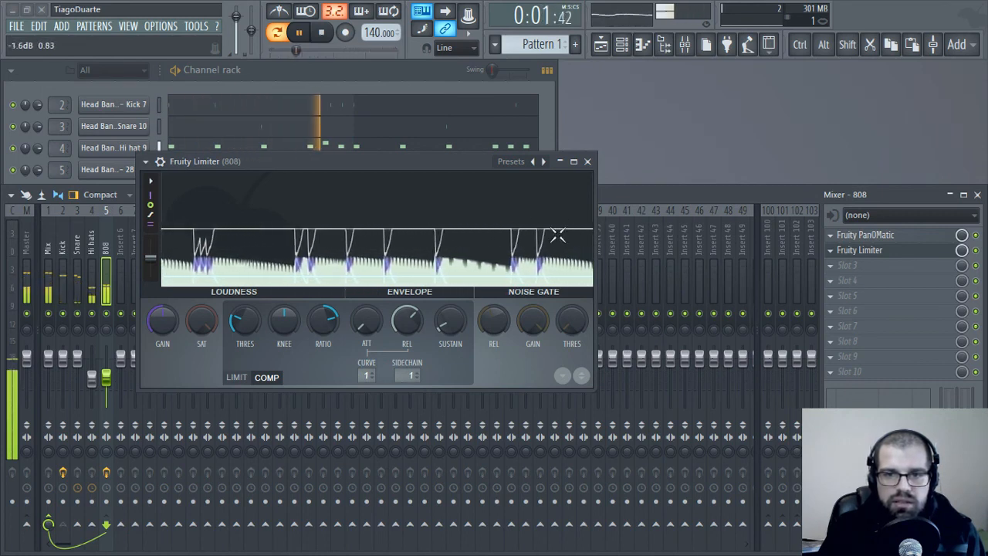
pyautogui.press('space')
# - Close the 808's Fruity Limiter window and bring the Channel rack in front of the mixer
pyautogui.moveTo(359, 164); pyautogui.dragTo(378, 132)
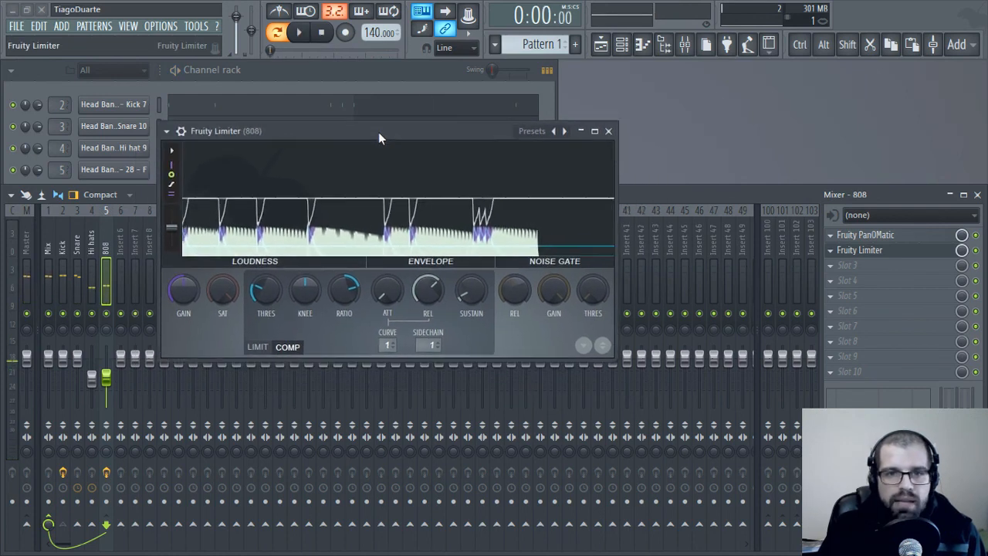
pyautogui.click(607, 128)
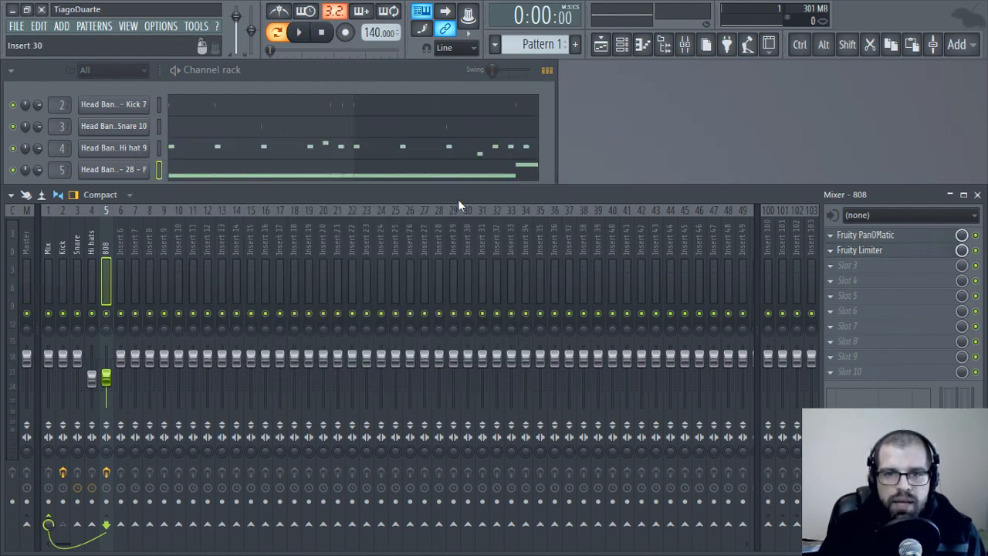
pyautogui.click(372, 80)
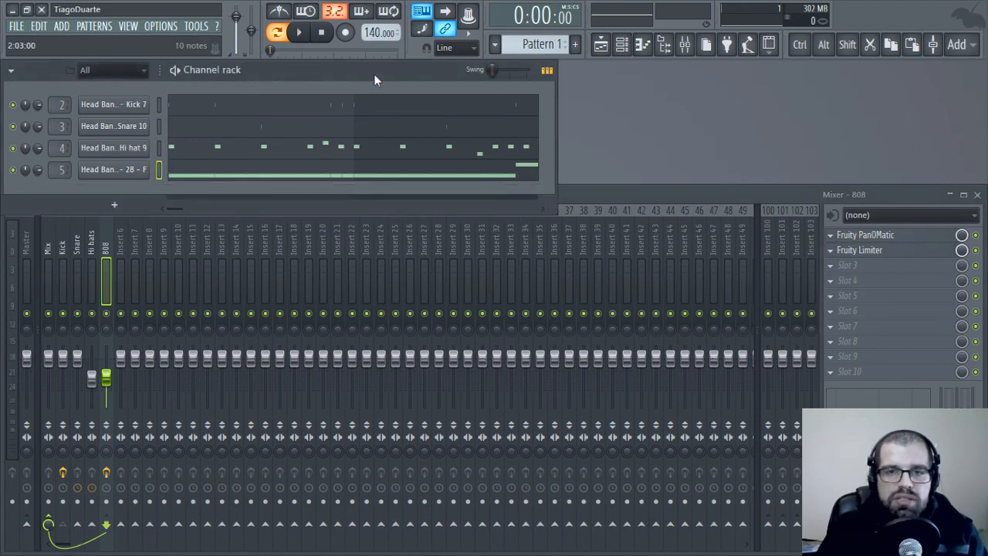